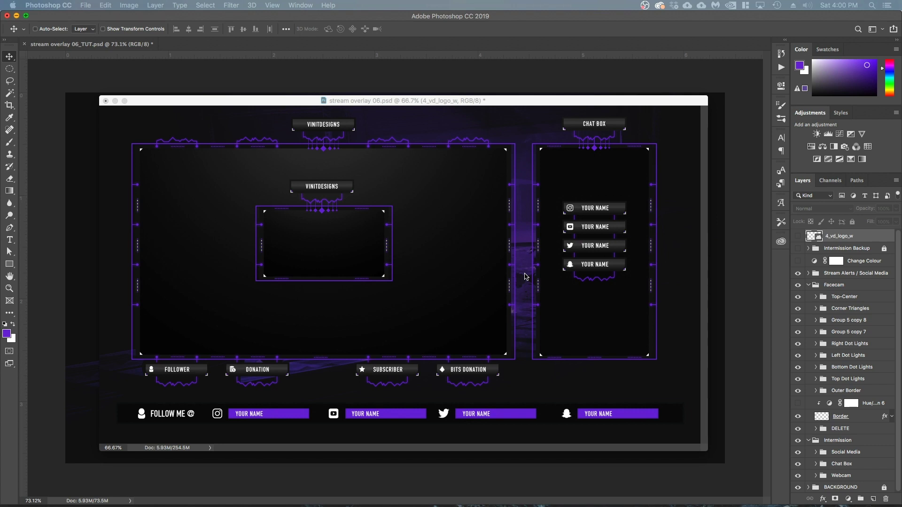
Step: Move the floating stream overlay 06.psd reference window off the canvas and make stream overlay 06_TUT.psd active
{"action": "left_click_drag", "start_coordinate": [432, 101], "coordinate": [0, 79]}
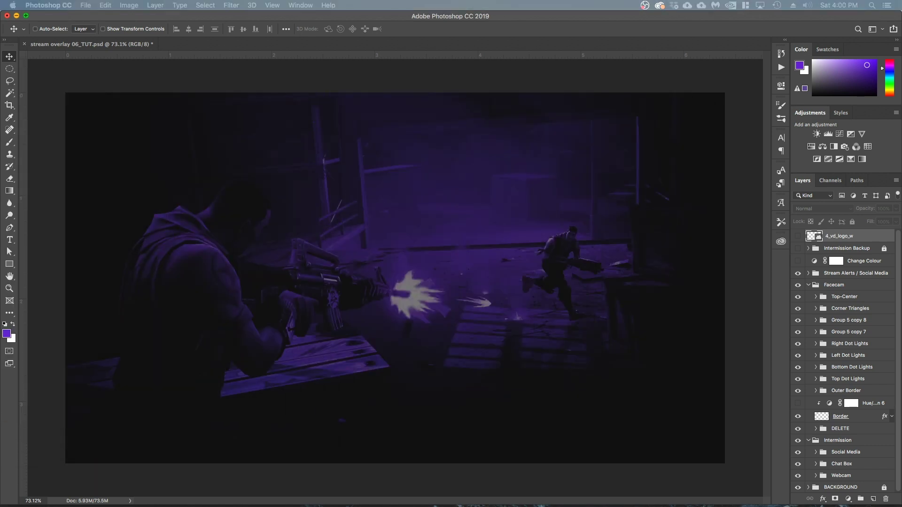
{"action": "left_click", "coordinate": [471, 83]}
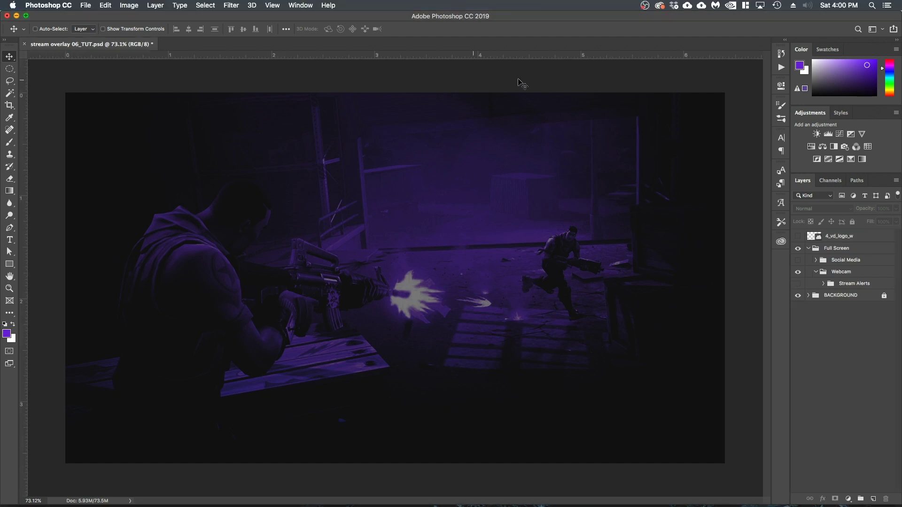
Step: Draw a rectangle of about 656 by 312 px above the BACKGROUND group and move it onto the canvas
{"action": "left_click", "coordinate": [802, 297]}
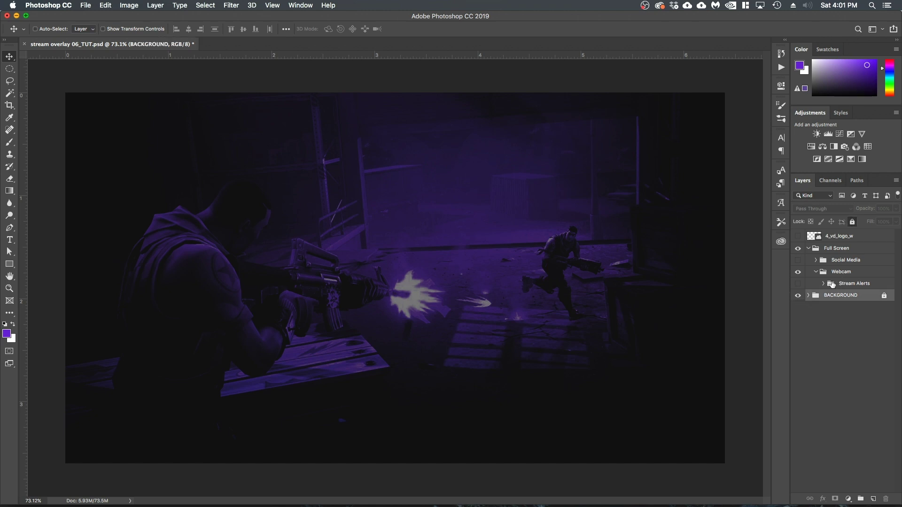
{"action": "left_click", "coordinate": [12, 265]}
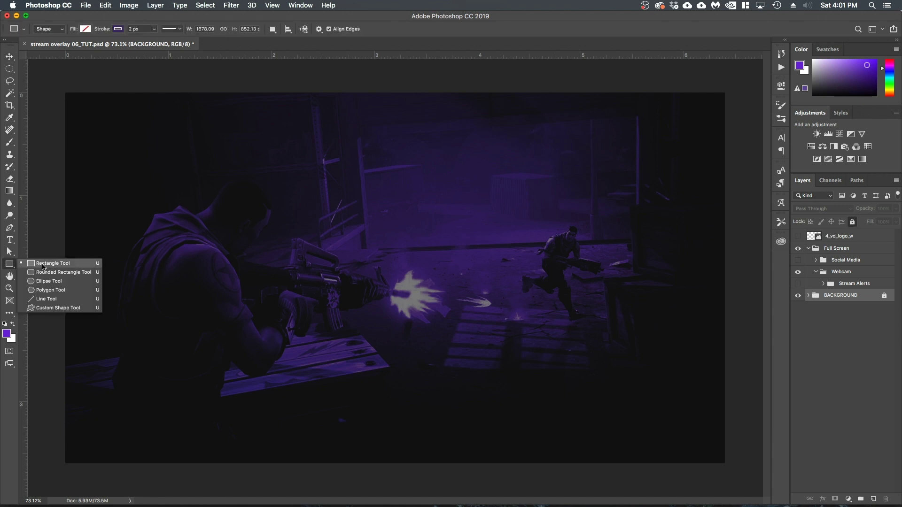
{"action": "left_click", "coordinate": [43, 266]}
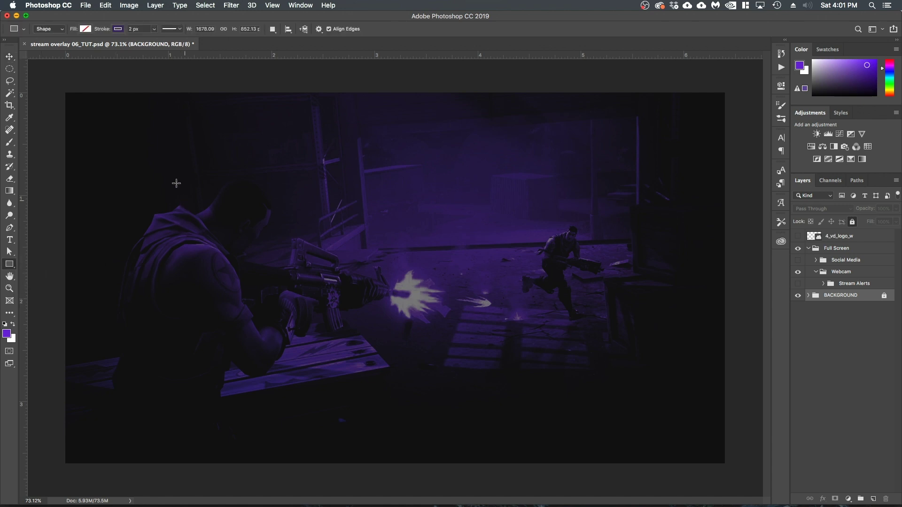
{"action": "mouse_move", "coordinate": [157, 154]}
{"action": "left_mouse_down"}
{"action": "mouse_move", "coordinate": [323, 247]}
{"action": "mouse_move", "coordinate": [270, 207]}
{"action": "left_mouse_up"}
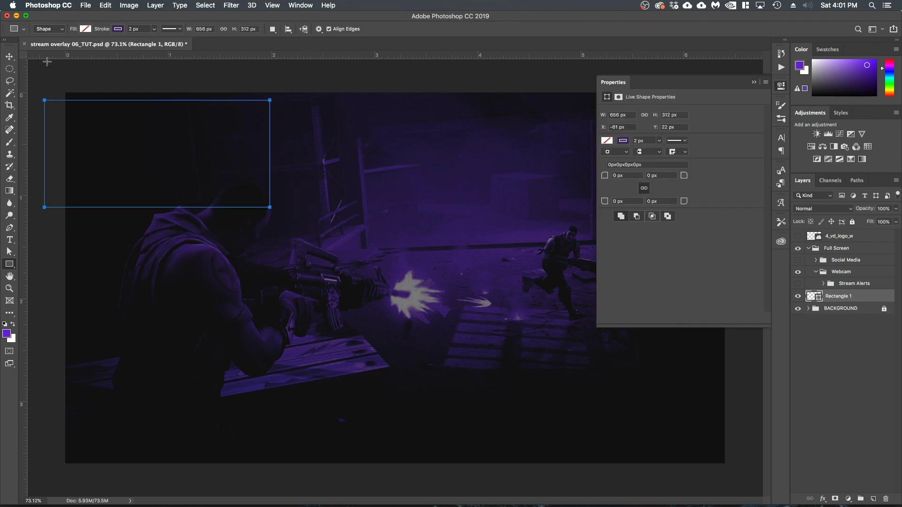
{"action": "left_click", "coordinate": [10, 57]}
{"action": "left_click_drag", "start_coordinate": [139, 105], "coordinate": [304, 168]}
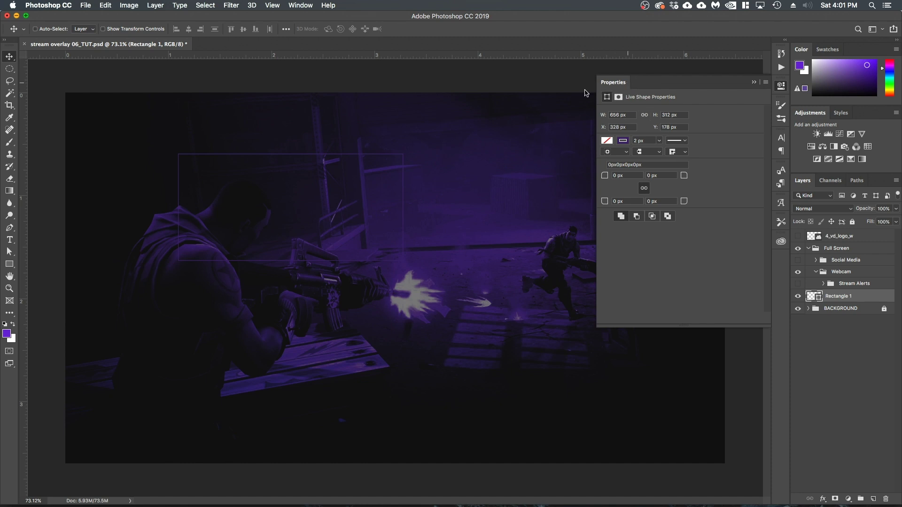
Step: Set the rectangle's width to 1920 px and its height to 1080 px in the live shape properties
{"action": "left_click", "coordinate": [754, 83]}
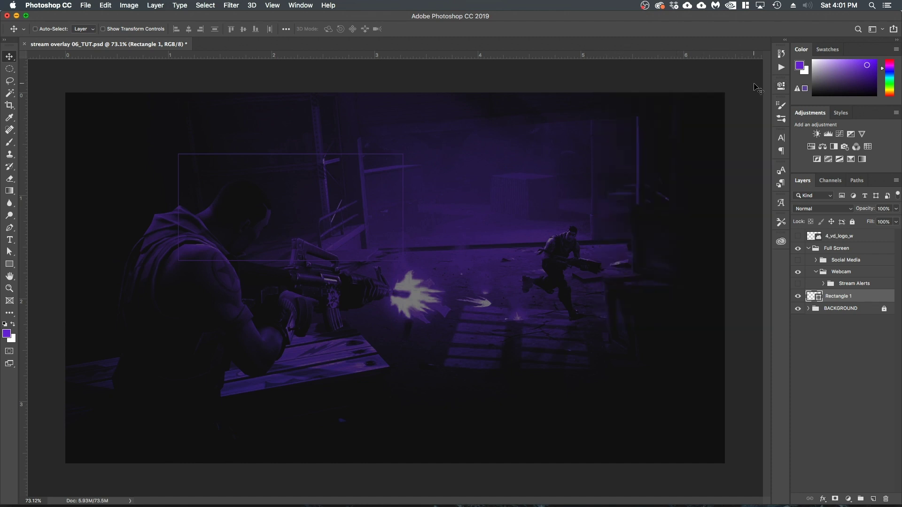
{"action": "left_click", "coordinate": [781, 85]}
{"action": "left_click", "coordinate": [755, 83]}
{"action": "left_click", "coordinate": [301, 6]}
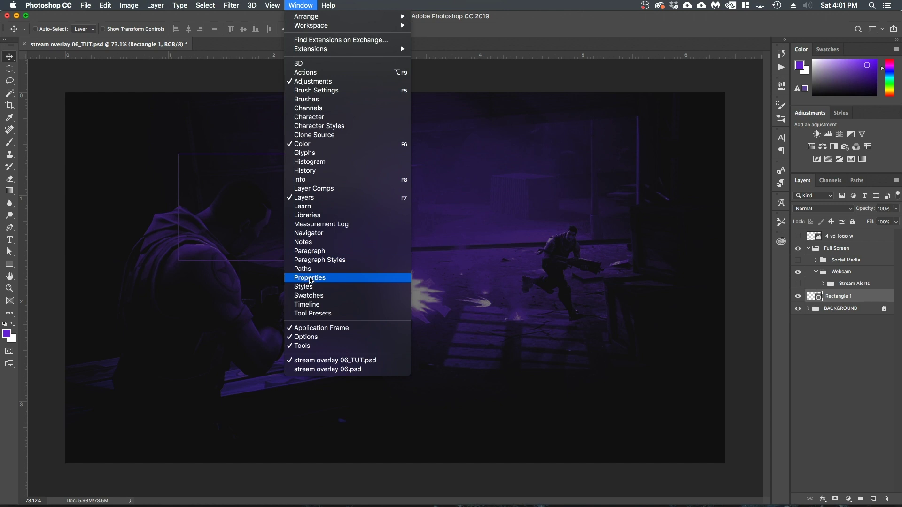
{"action": "left_click", "coordinate": [347, 277]}
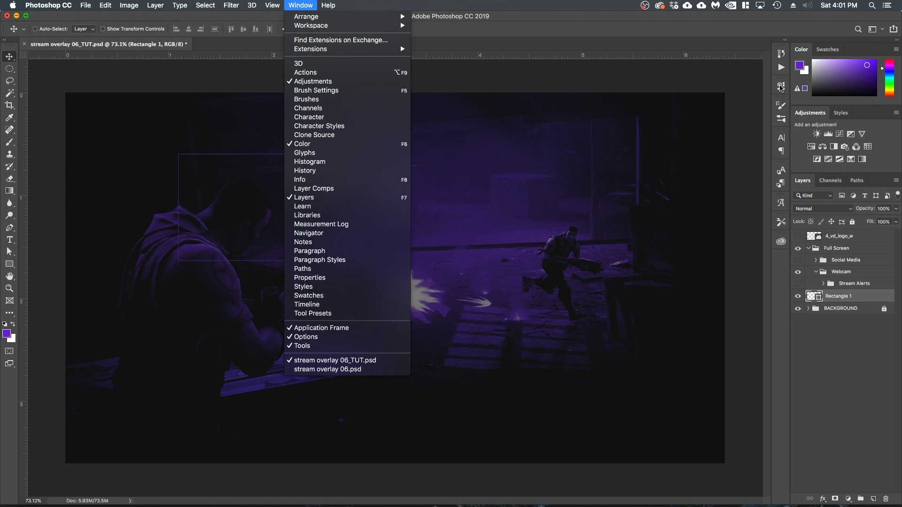
{"action": "type", "text": "1920"}
{"action": "key", "text": "Tab"}
{"action": "type", "text": "10"}
{"action": "key", "text": "Tab"}
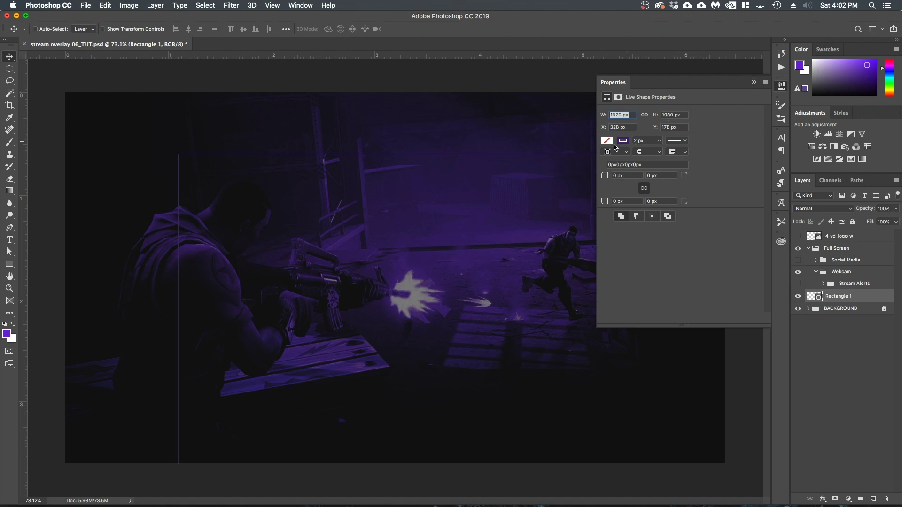
Step: Remove the rectangle's stroke and give it a solid black fill
{"action": "left_click", "coordinate": [626, 141]}
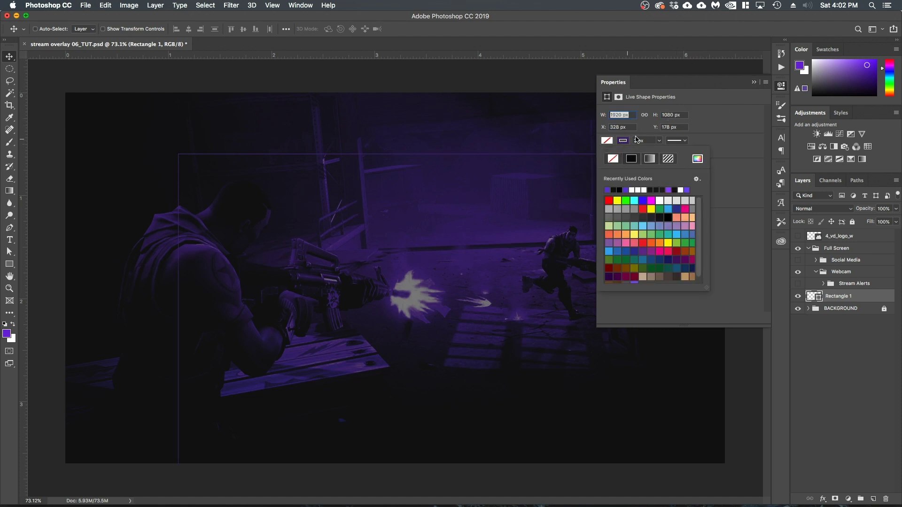
{"action": "left_click", "coordinate": [613, 160]}
{"action": "left_click", "coordinate": [608, 141]}
{"action": "left_click", "coordinate": [607, 141]}
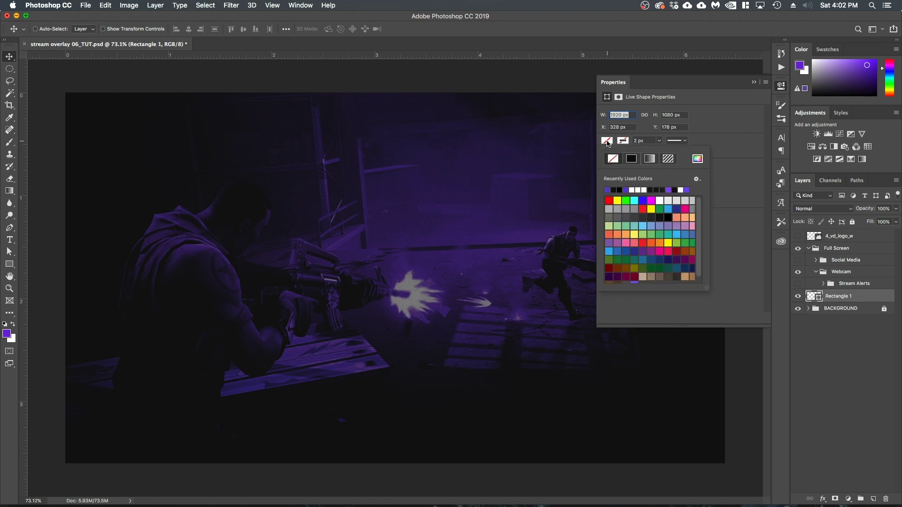
{"action": "left_click", "coordinate": [632, 159]}
{"action": "left_click", "coordinate": [754, 83]}
{"action": "left_click", "coordinate": [754, 83]}
Step: Using the guides, transform the black rectangle to fit the large webcam area, about 1198 by 686 px, and hide the guides again
{"action": "left_click_drag", "start_coordinate": [474, 277], "coordinate": [339, 214]}
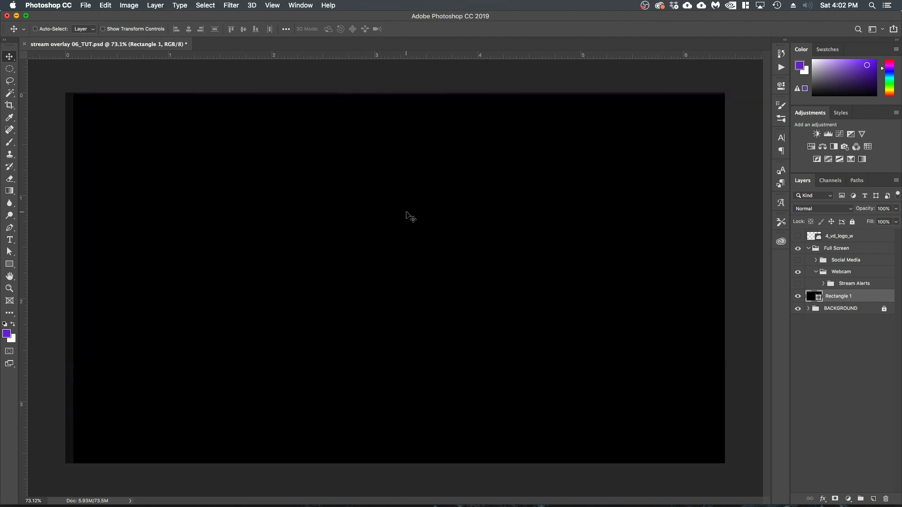
{"action": "key", "text": "super+semicolon"}
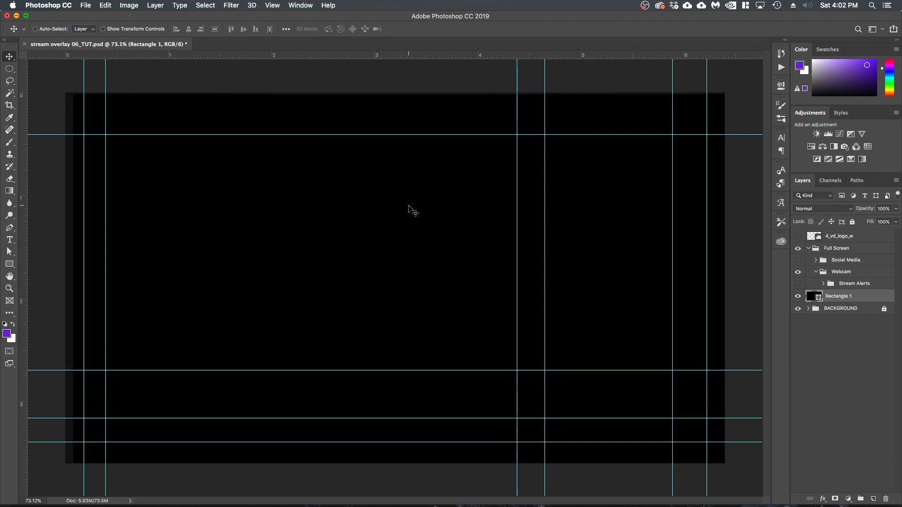
{"action": "key", "text": "super+t"}
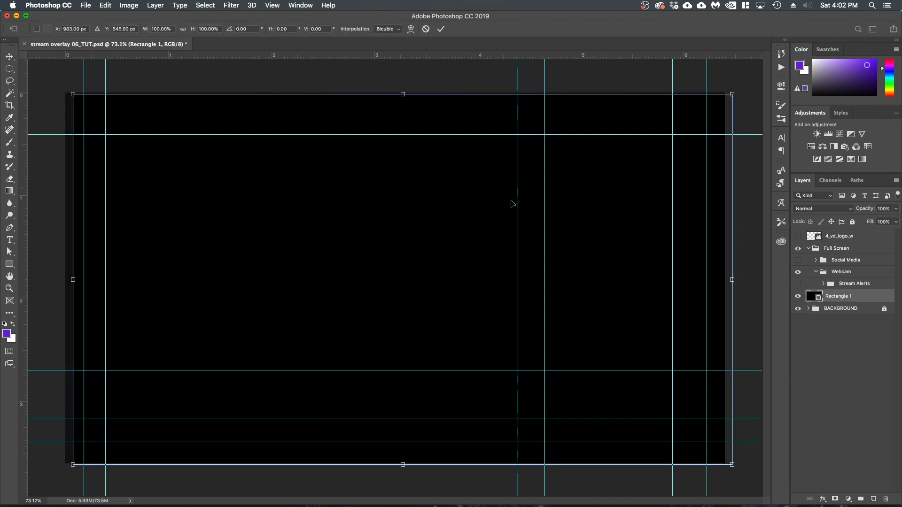
{"action": "left_click_drag", "start_coordinate": [706, 65], "coordinate": [518, 135]}
{"action": "left_click_drag", "start_coordinate": [404, 173], "coordinate": [466, 173]}
{"action": "left_click_drag", "start_coordinate": [578, 435], "coordinate": [517, 371]}
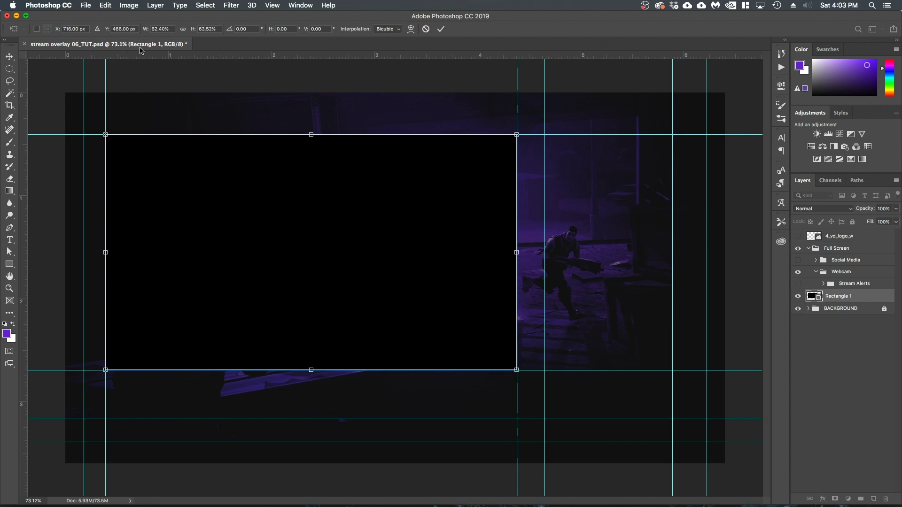
{"action": "key", "text": "Return"}
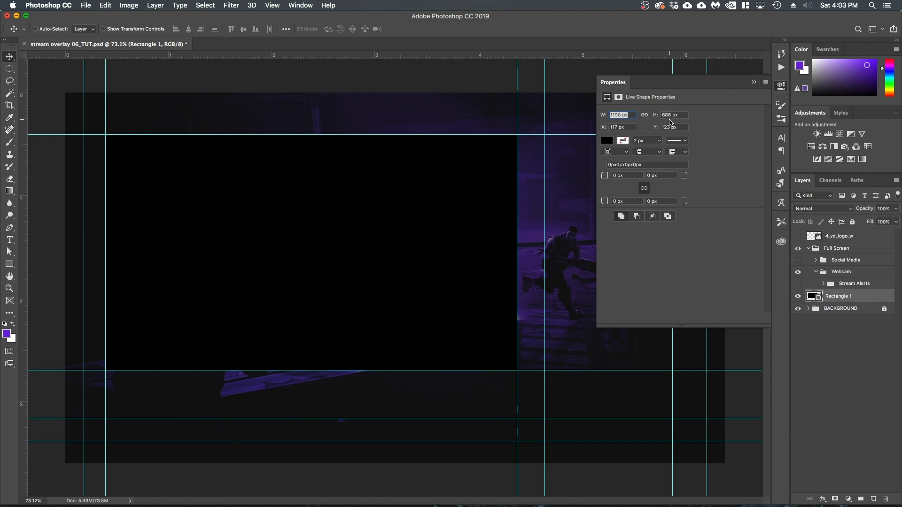
{"action": "left_click", "coordinate": [754, 83]}
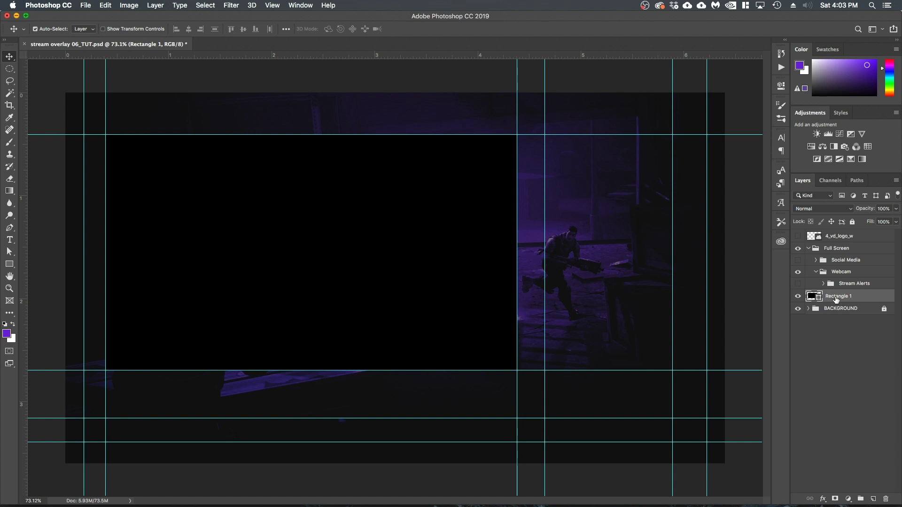
{"action": "key", "text": "super+semicolon"}
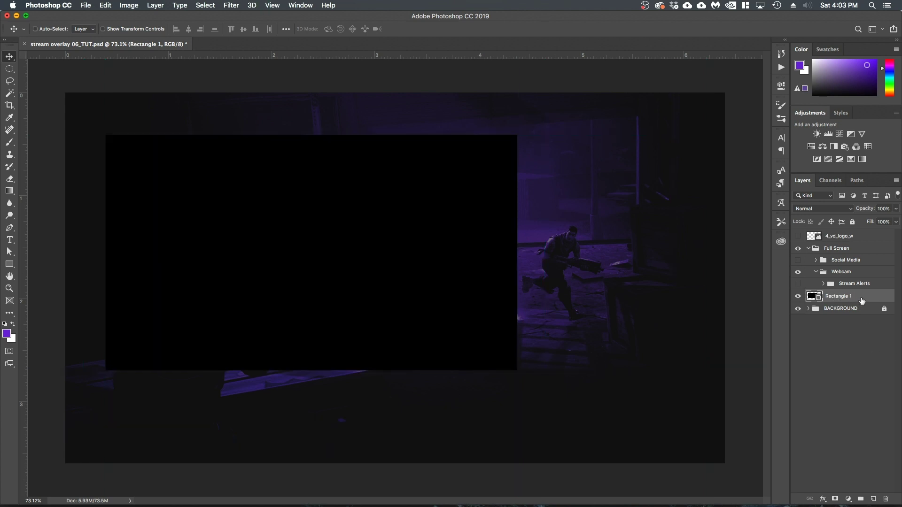
Step: Duplicate the black rectangle layer and set the copy's fill to none
{"action": "key", "text": "super+j"}
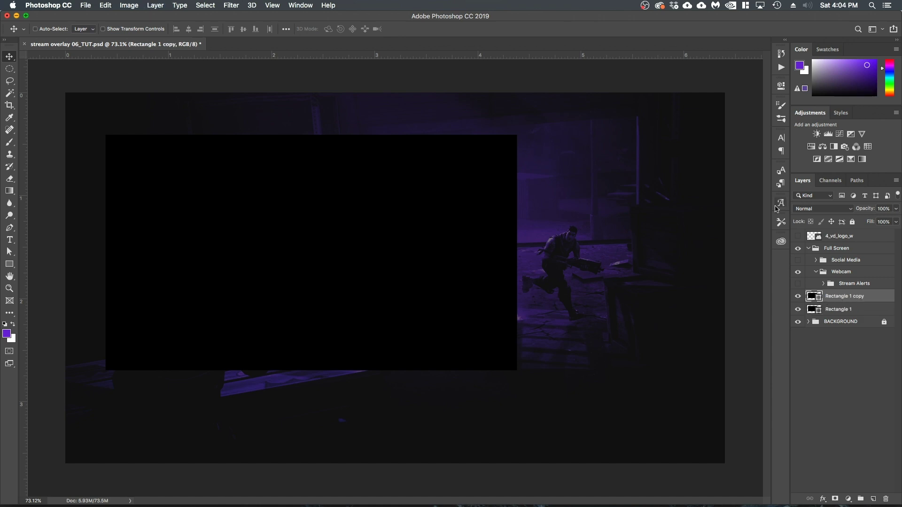
{"action": "left_click", "coordinate": [781, 86]}
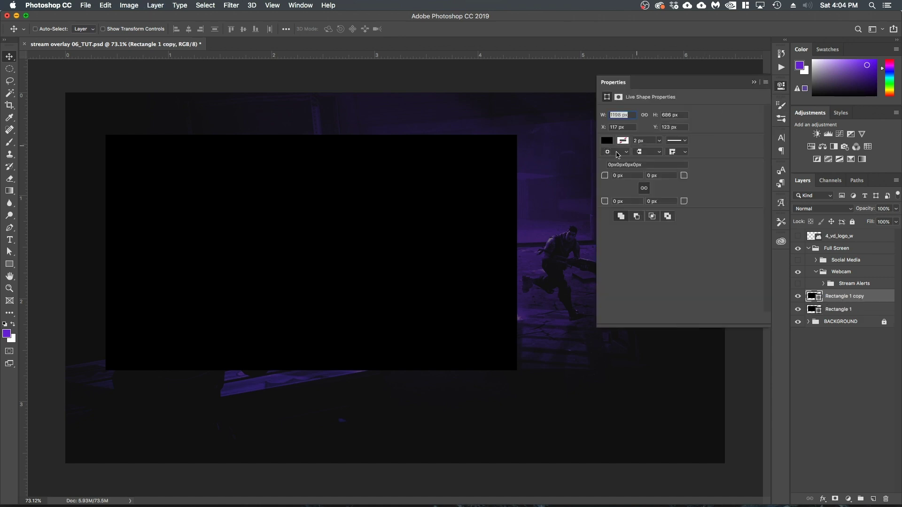
{"action": "left_click", "coordinate": [607, 141]}
{"action": "left_click", "coordinate": [611, 159]}
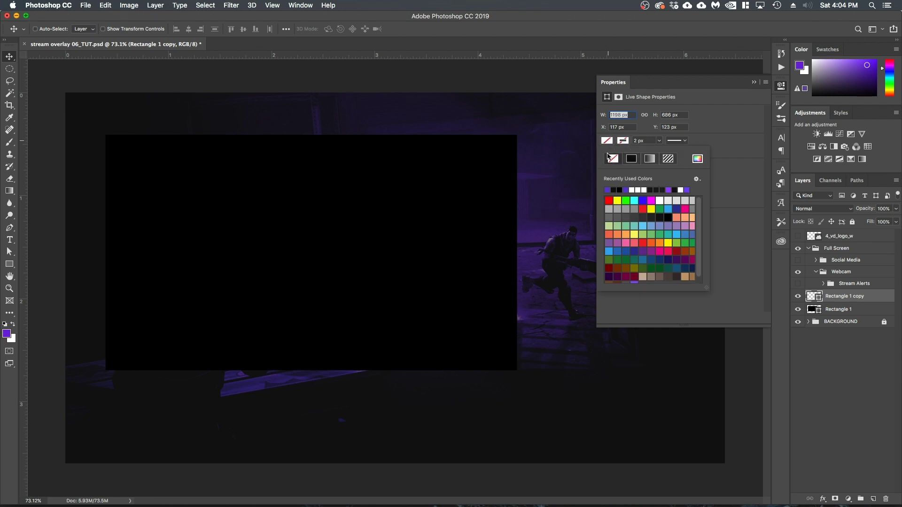
Step: Give the rectangle copy a 13 px stroke
{"action": "left_click", "coordinate": [628, 141]}
{"action": "left_click", "coordinate": [636, 140]}
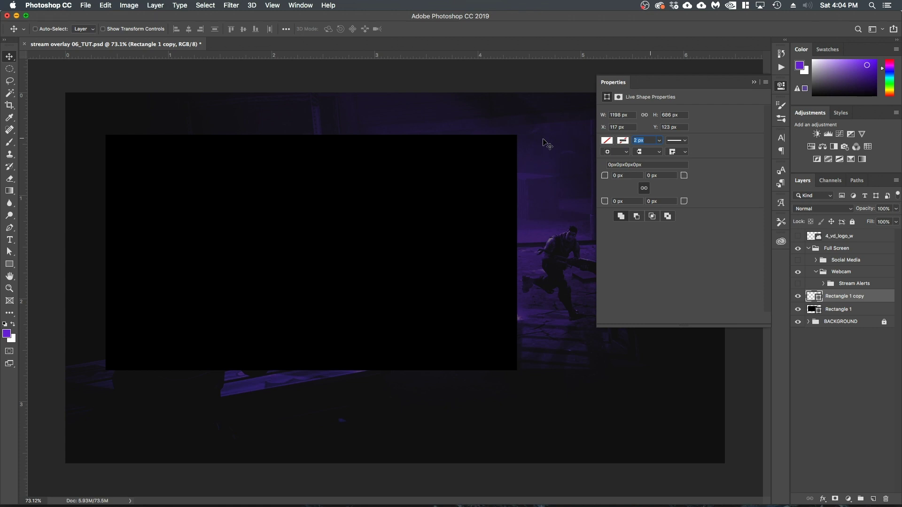
{"action": "type", "text": "13"}
{"action": "key", "text": "Tab"}
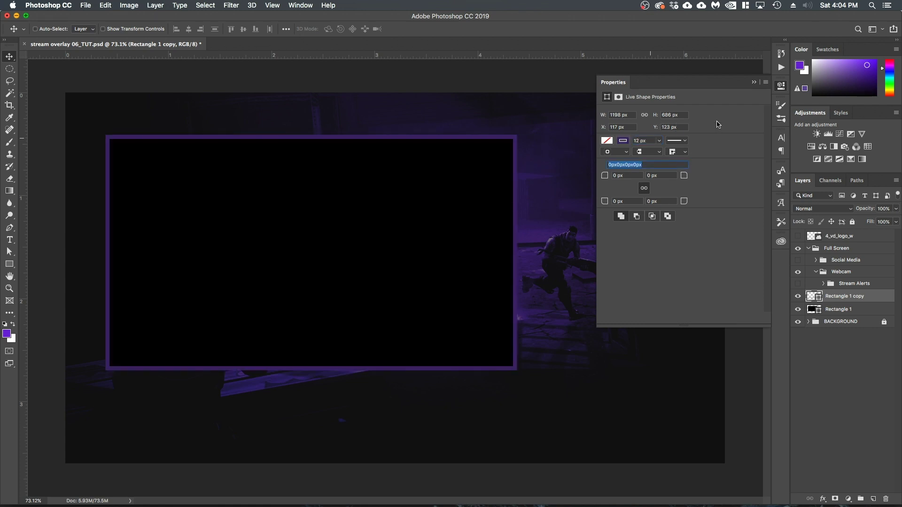
{"action": "left_click_drag", "start_coordinate": [652, 141], "coordinate": [420, 129]}
{"action": "type", "text": "13"}
{"action": "key", "text": "Tab"}
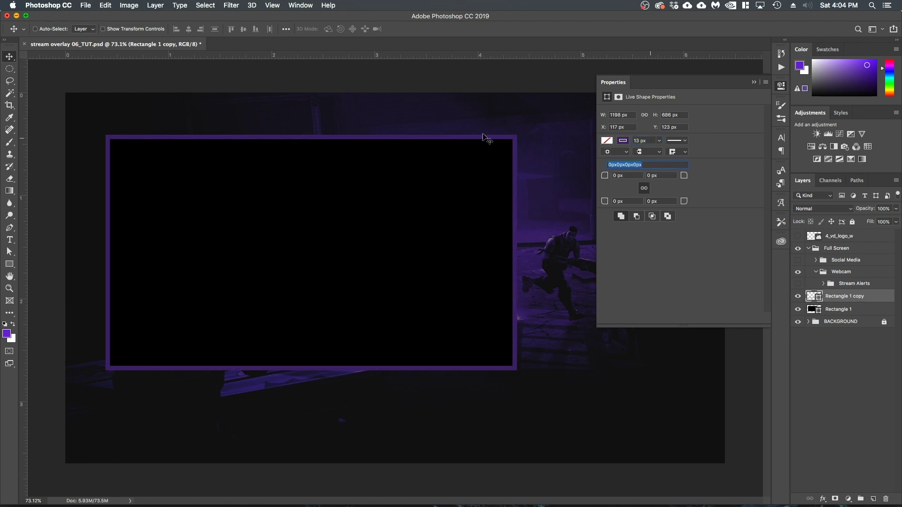
Step: Set the rectangle copy's stroke to the solid color 101010
{"action": "left_click", "coordinate": [623, 140]}
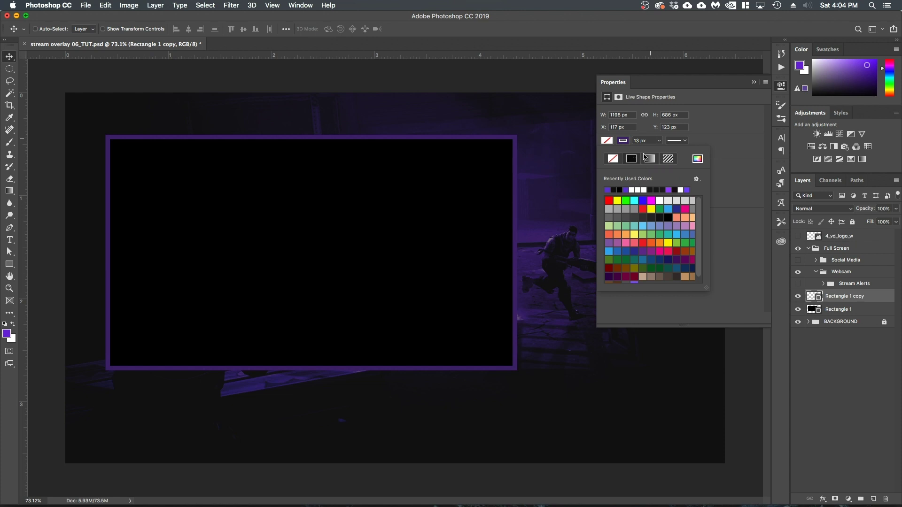
{"action": "left_click", "coordinate": [696, 163]}
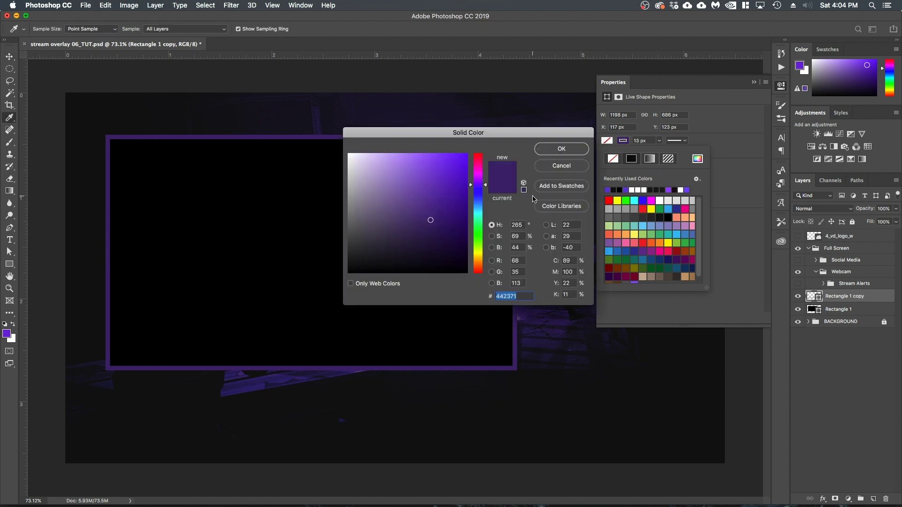
{"action": "type", "text": "1010"}
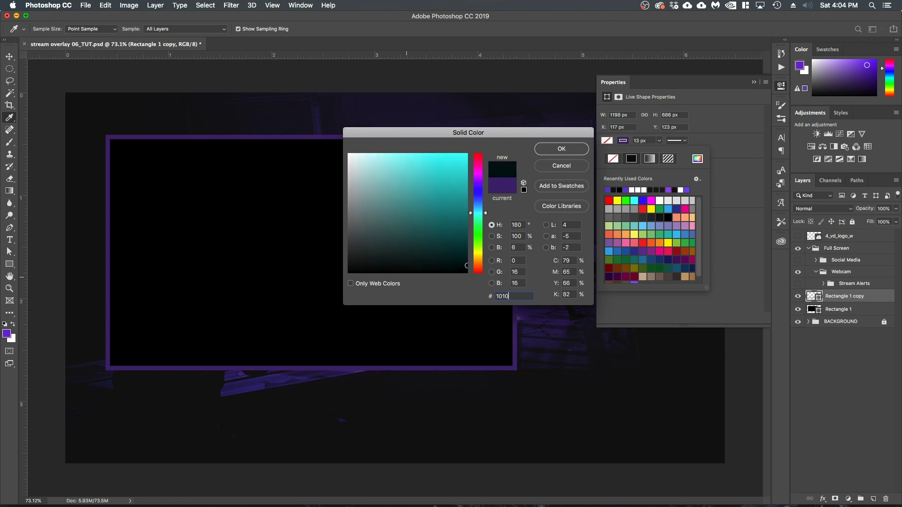
{"action": "type", "text": "10"}
{"action": "key", "text": "Tab"}
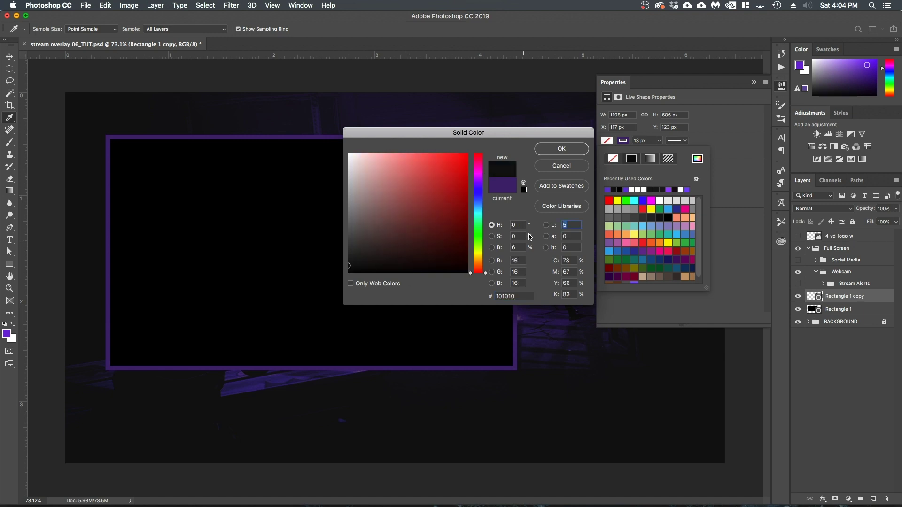
{"action": "left_click", "coordinate": [550, 149]}
{"action": "key", "text": "v"}
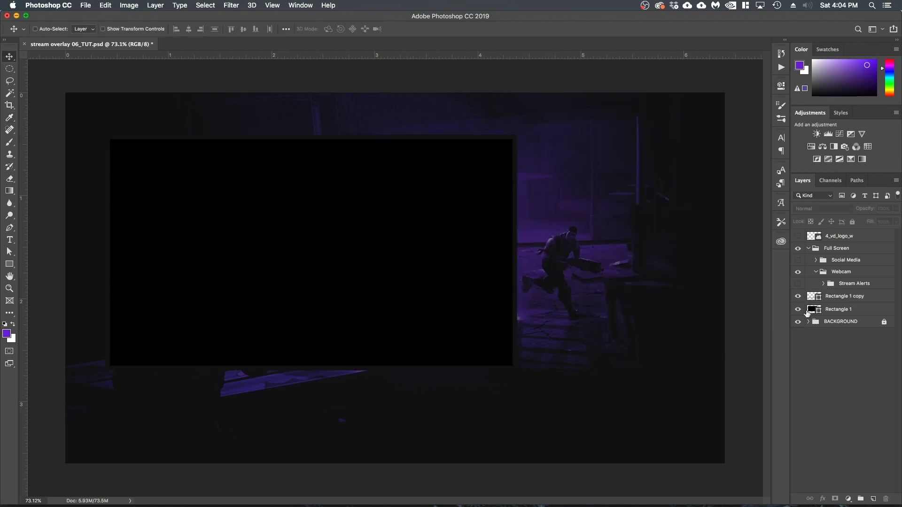
Step: Toggle the black rectangle's visibility to compare the frame with and without its fill
{"action": "left_click", "coordinate": [797, 309]}
{"action": "left_click", "coordinate": [798, 310]}
{"action": "left_click", "coordinate": [798, 313]}
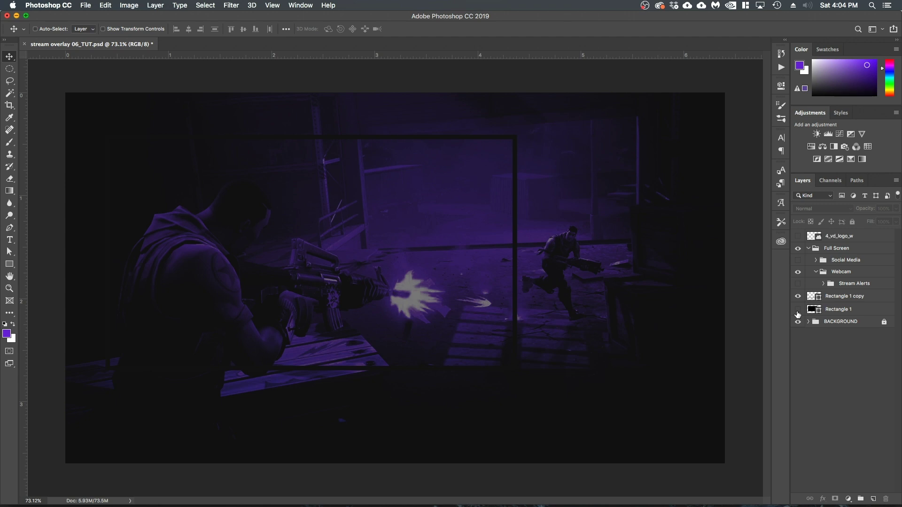
{"action": "left_click", "coordinate": [798, 314]}
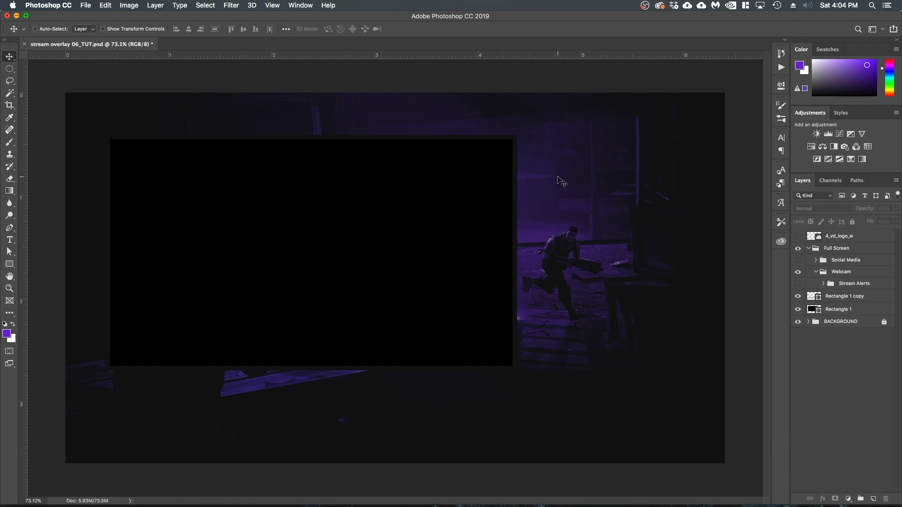
{"action": "left_click", "coordinate": [798, 309]}
{"action": "left_click", "coordinate": [798, 309]}
Step: Rename the black rectangle layer to Fill and the stroked copy's layer to Border
{"action": "double_click", "coordinate": [839, 309]}
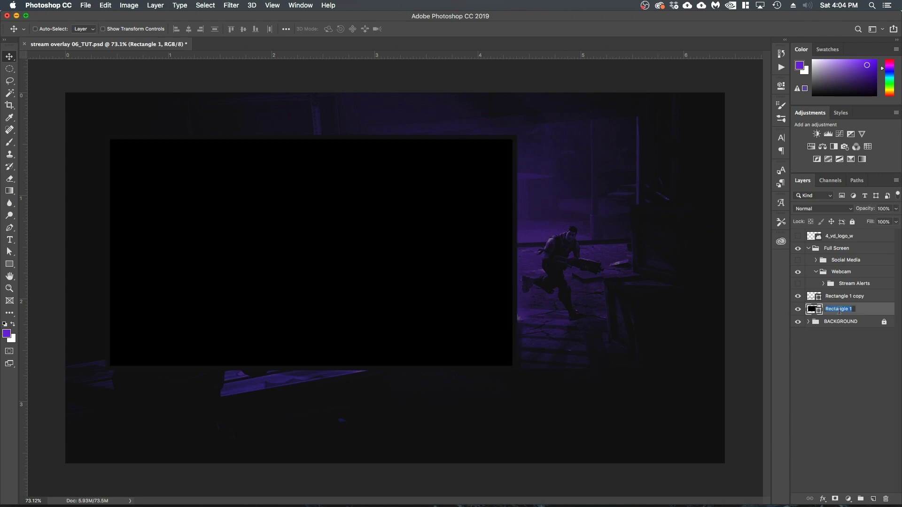
{"action": "type", "text": "Fill"}
{"action": "key", "text": "Return"}
{"action": "double_click", "coordinate": [845, 296]}
{"action": "type", "text": "Border"}
{"action": "left_click", "coordinate": [862, 332]}
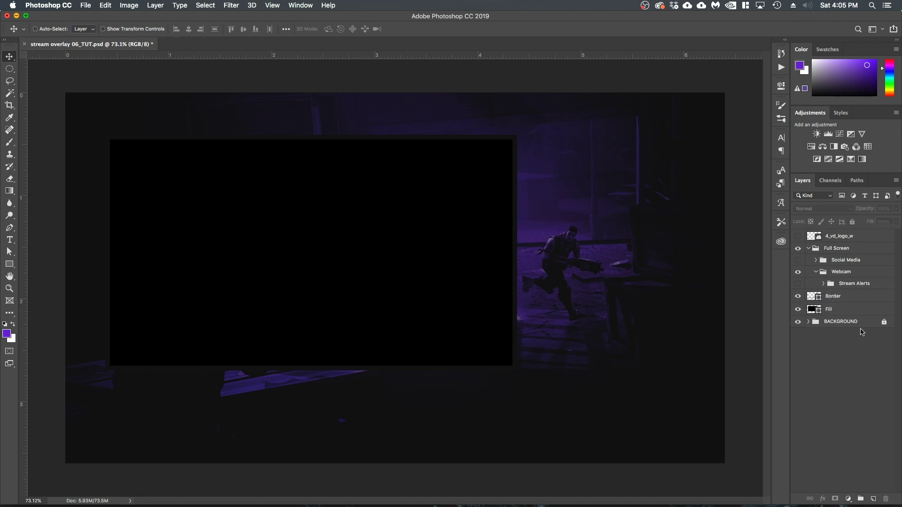
Step: Add a new layer above Border and set up a Soft Round brush with 0% hardness
{"action": "left_click", "coordinate": [858, 298]}
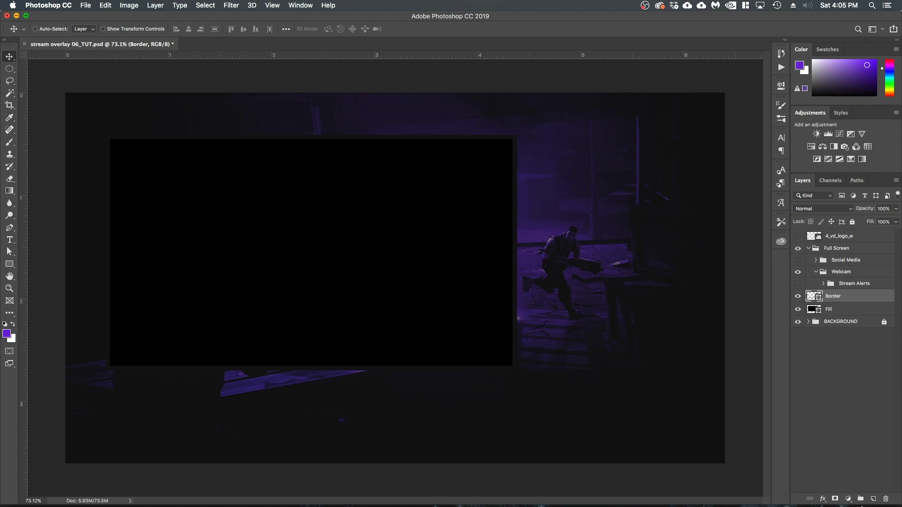
{"action": "left_click", "coordinate": [872, 499]}
{"action": "left_click", "coordinate": [11, 142]}
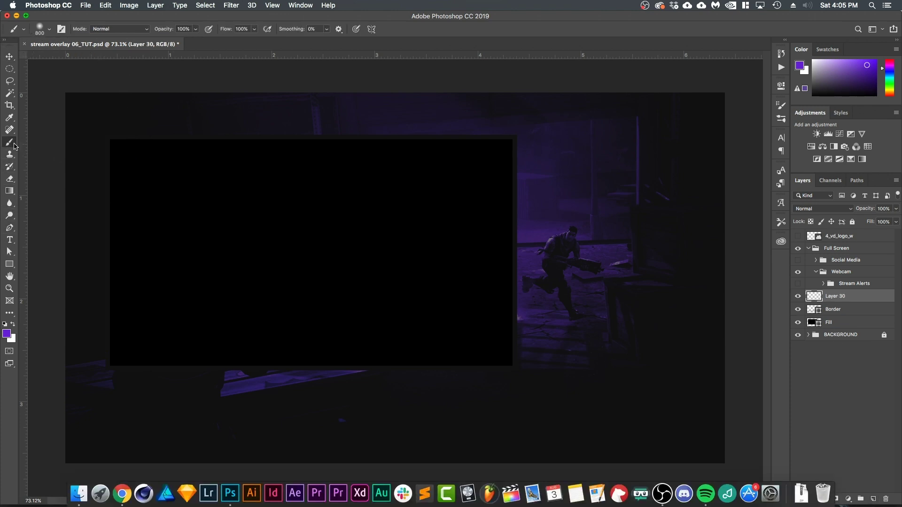
{"action": "left_click", "coordinate": [11, 144]}
{"action": "left_click", "coordinate": [42, 141]}
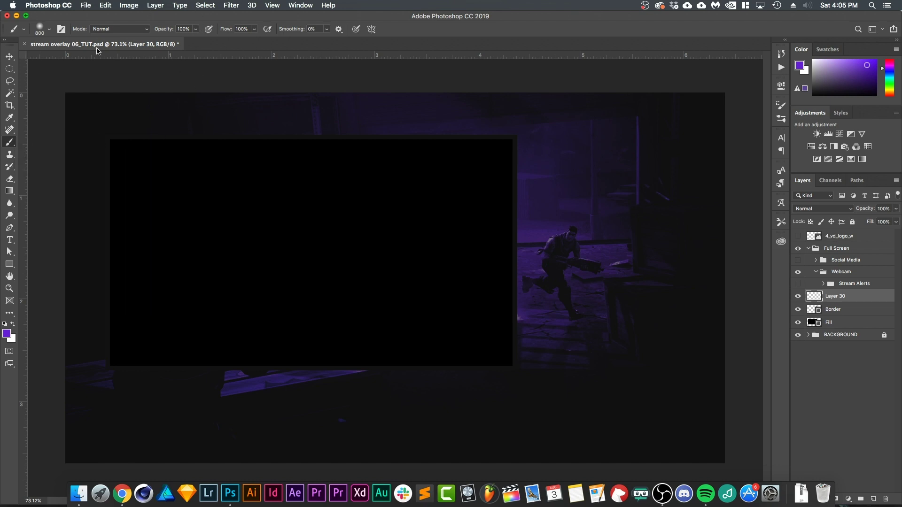
{"action": "left_click", "coordinate": [40, 31]}
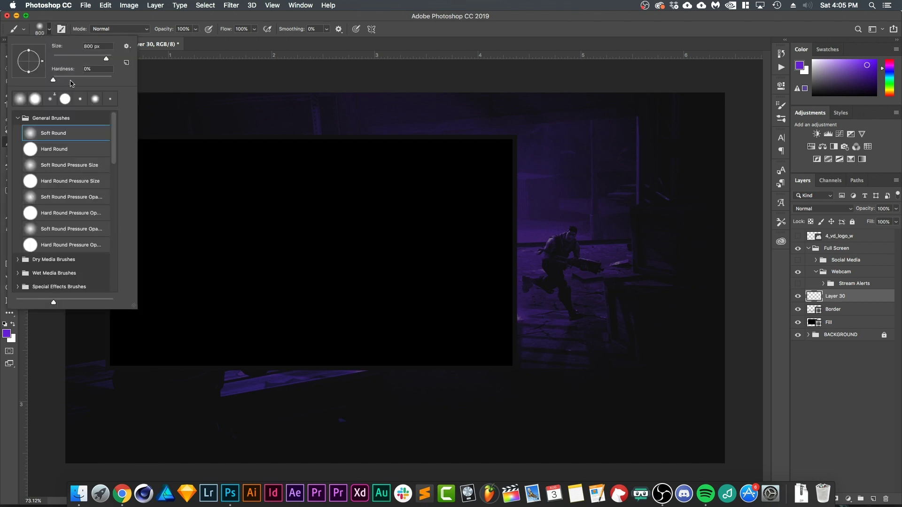
{"action": "left_click", "coordinate": [53, 82]}
Step: Paint one soft ffffff white spot centered on the frame's top border with the brush enlarged to 1100 px
{"action": "left_click", "coordinate": [155, 20]}
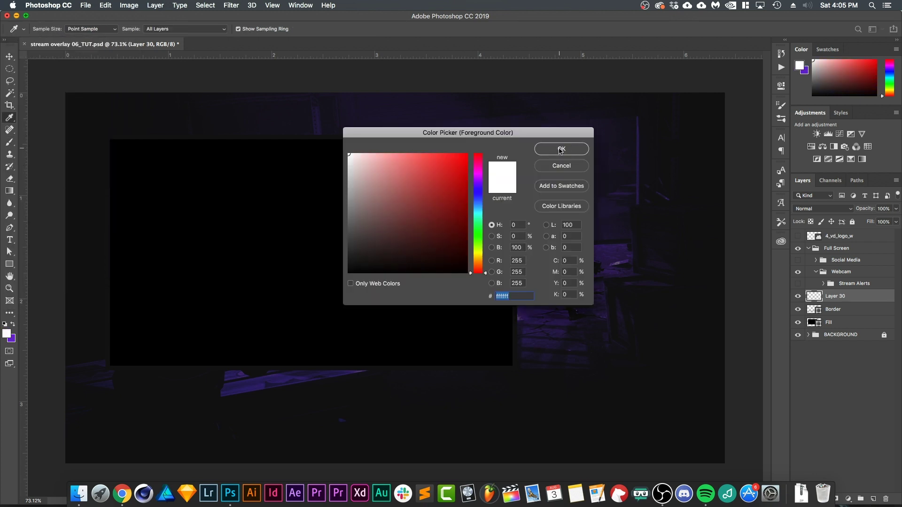
{"action": "left_click", "coordinate": [560, 148]}
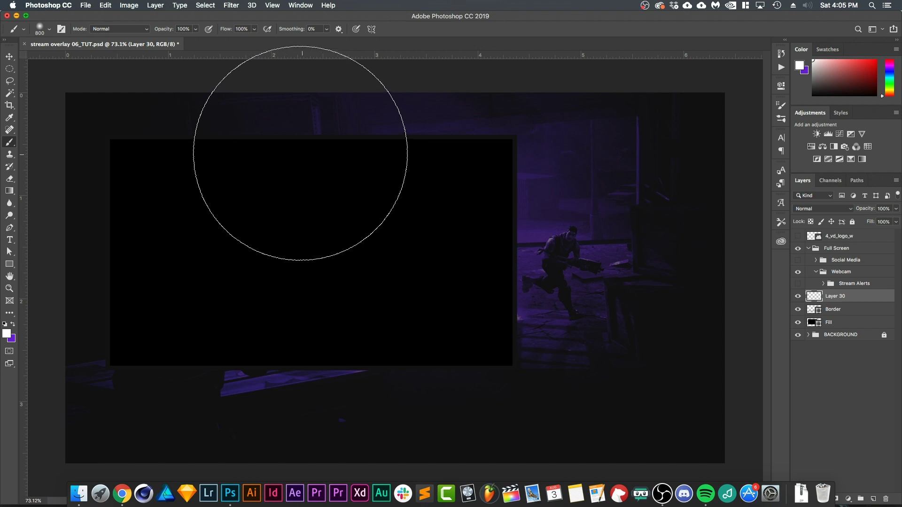
{"action": "key", "text": "bracketright"}
{"action": "key", "text": "bracketright"}
{"action": "key", "text": "bracketright"}
{"action": "scroll", "coordinate": [304, 147], "scroll_direction": "down", "scroll_amount": 1}
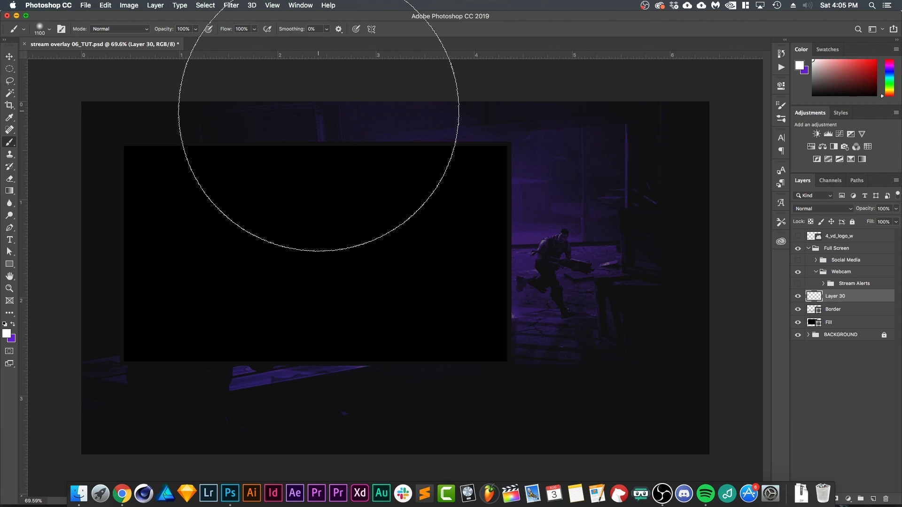
{"action": "left_click", "coordinate": [316, 141]}
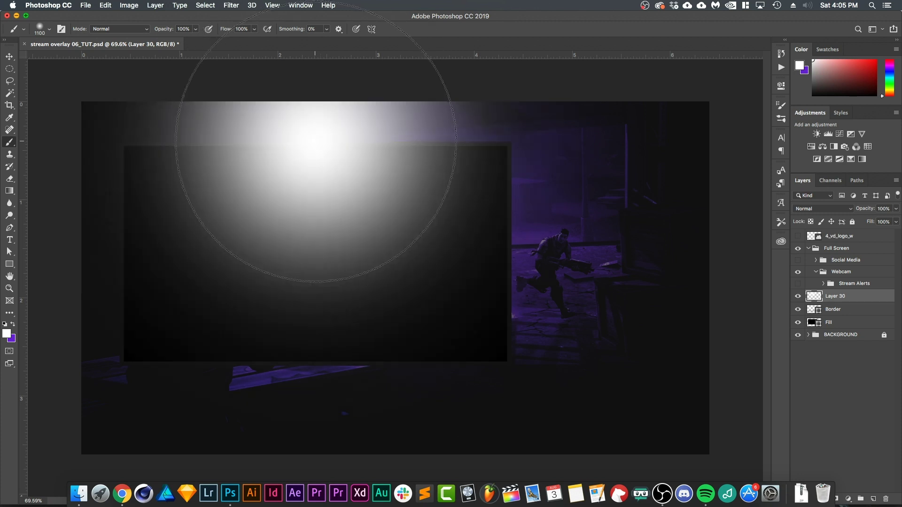
Step: Lower the white glow layer's opacity to 15%
{"action": "key", "text": "v"}
{"action": "left_click_drag", "start_coordinate": [870, 210], "coordinate": [844, 211]}
{"action": "double_click", "coordinate": [882, 209]}
{"action": "type", "text": "10"}
{"action": "key", "text": "BackSpace"}
{"action": "type", "text": "5"}
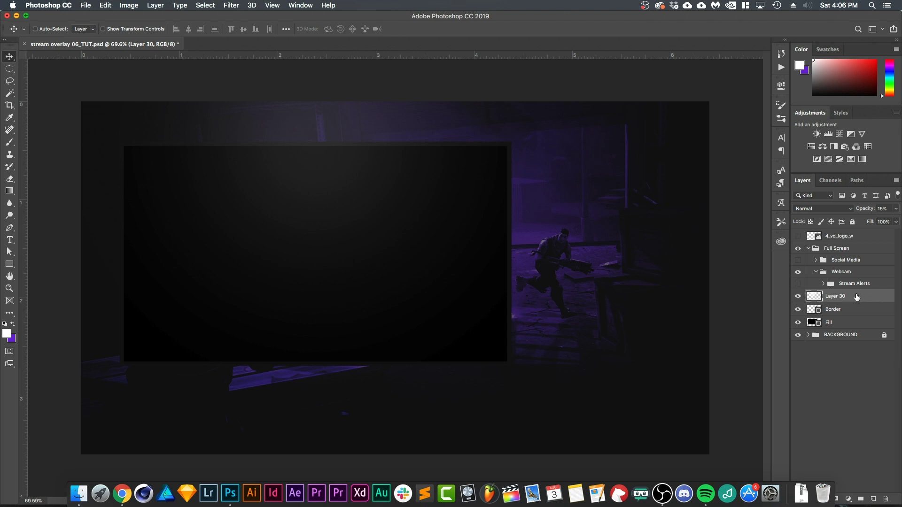
Step: Clip the white glow layer to the Border layer and set its opacity to 10%
{"action": "mouse_move", "coordinate": [859, 301]}
{"action": "left_mouse_down"}
{"action": "mouse_move", "coordinate": [854, 312]}
{"action": "mouse_move", "coordinate": [858, 299]}
{"action": "mouse_move", "coordinate": [848, 301]}
{"action": "mouse_move", "coordinate": [859, 301]}
{"action": "left_mouse_up"}
{"action": "left_click", "coordinate": [859, 301], "text": "alt"}
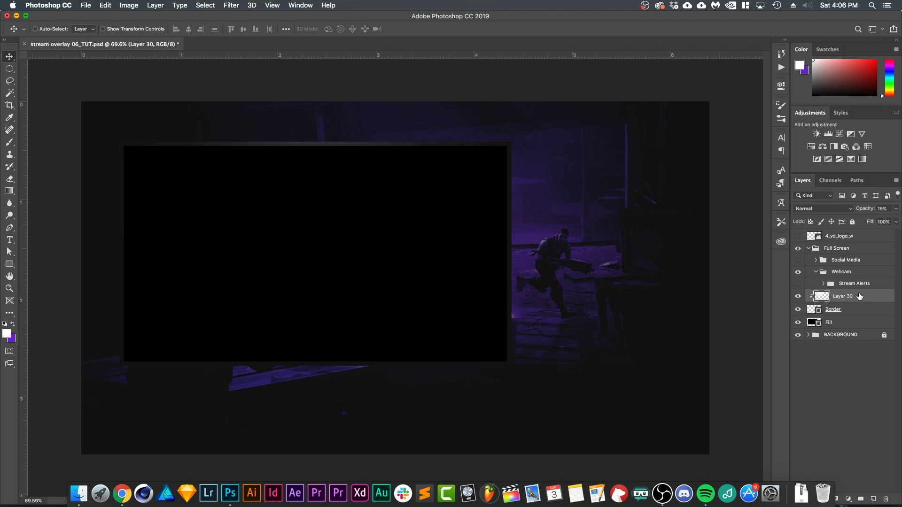
{"action": "key", "text": "1"}
{"action": "left_click", "coordinate": [829, 390]}
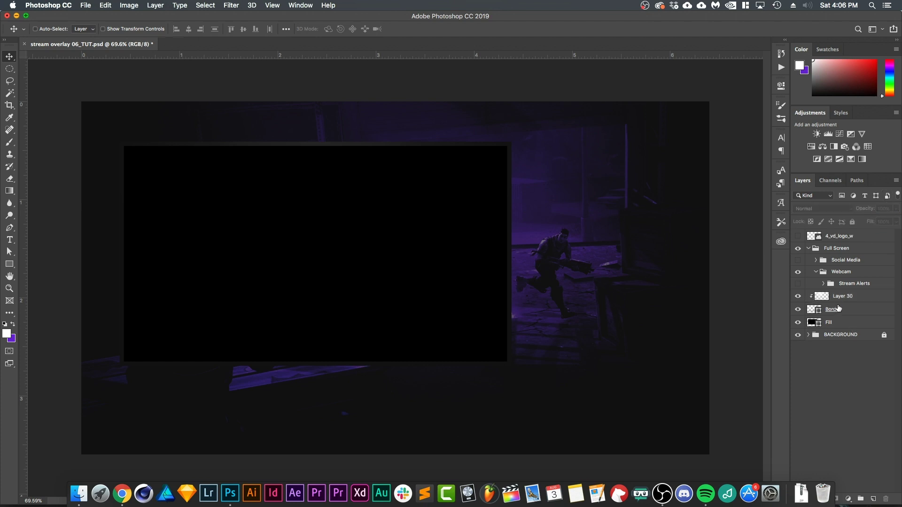
Step: Toggle the glow layer's visibility to compare the border with and without the highlight
{"action": "left_click", "coordinate": [854, 300]}
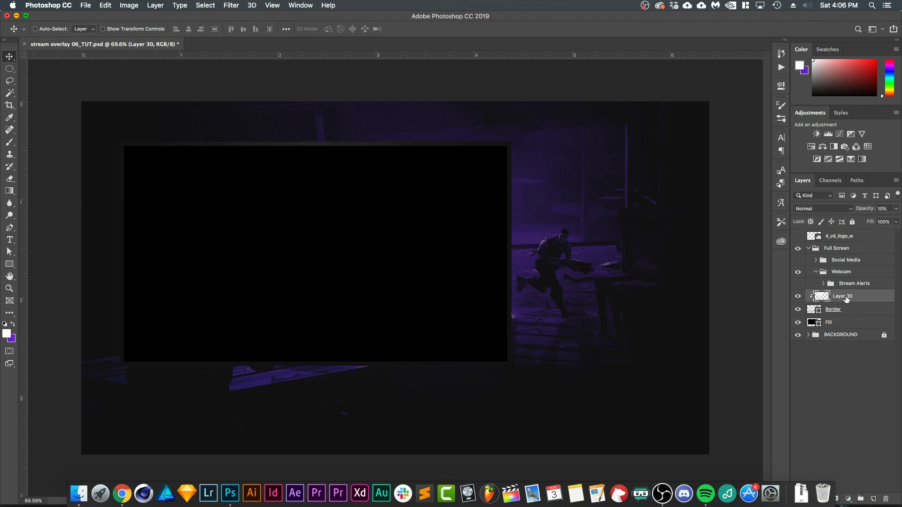
{"action": "key", "text": "b"}
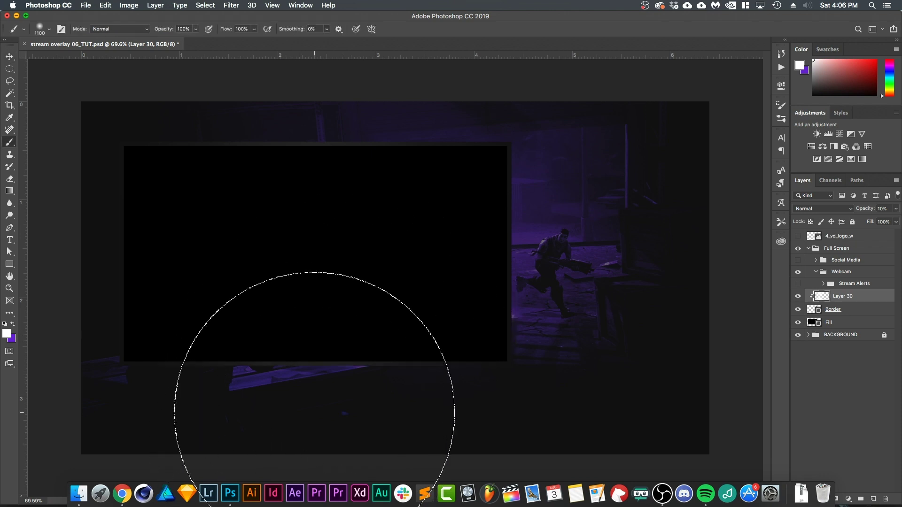
{"action": "key", "text": "v"}
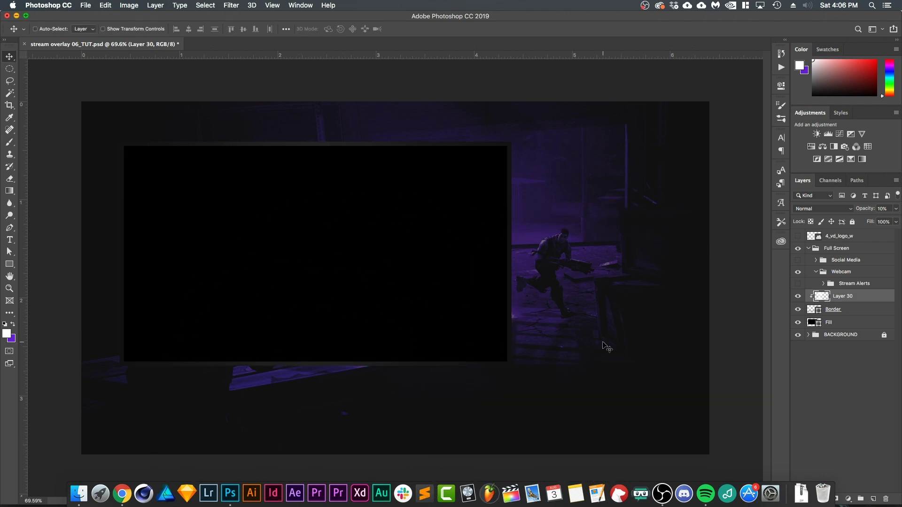
{"action": "left_click", "coordinate": [797, 296]}
{"action": "left_click", "coordinate": [797, 297]}
{"action": "double_click", "coordinate": [842, 296]}
{"action": "key", "text": "Return"}
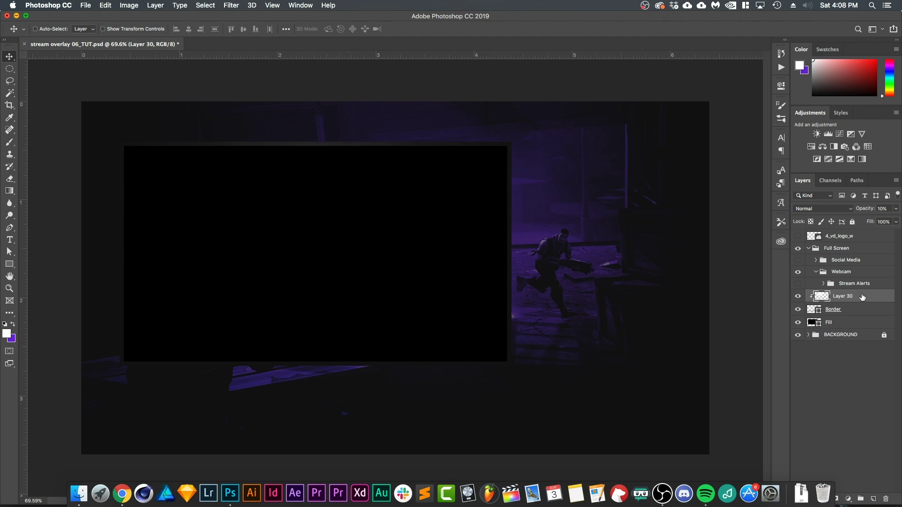
Step: Move the glow layer below Border and clip it to the Fill layer
{"action": "left_click_drag", "start_coordinate": [863, 297], "coordinate": [857, 313]}
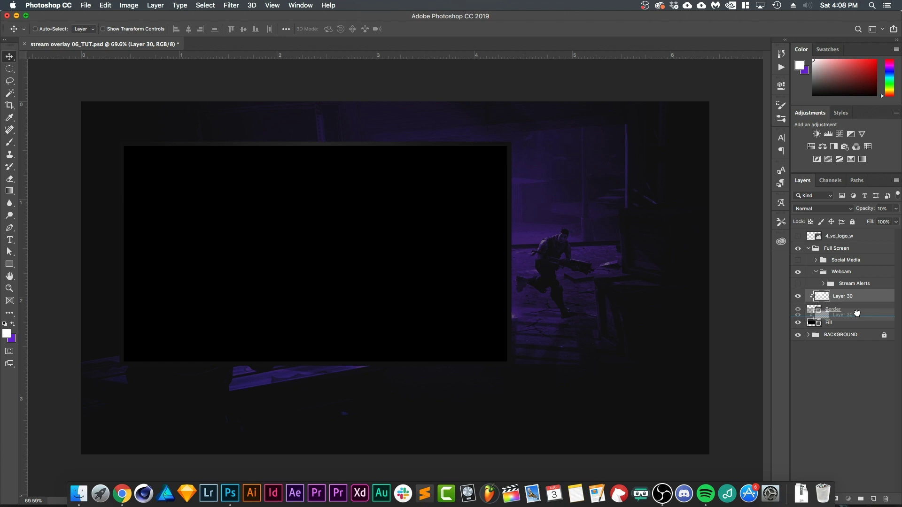
{"action": "left_click_drag", "start_coordinate": [857, 313], "coordinate": [841, 320]}
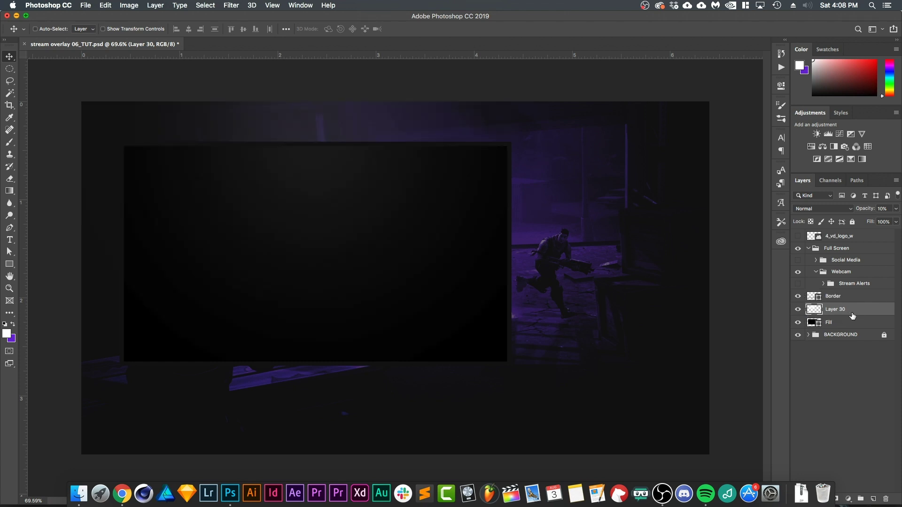
{"action": "left_click", "coordinate": [851, 316], "text": "alt"}
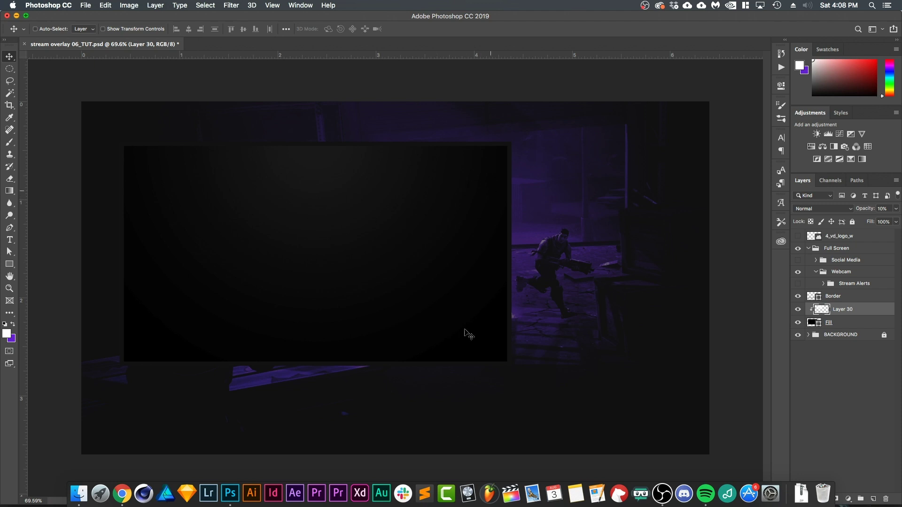
Step: Select the Border layer, activate the Ellipse tool and make purple 6e21d8 the foreground color
{"action": "left_click", "coordinate": [846, 297]}
{"action": "scroll", "coordinate": [244, 168], "scroll_direction": "up", "scroll_amount": 5}
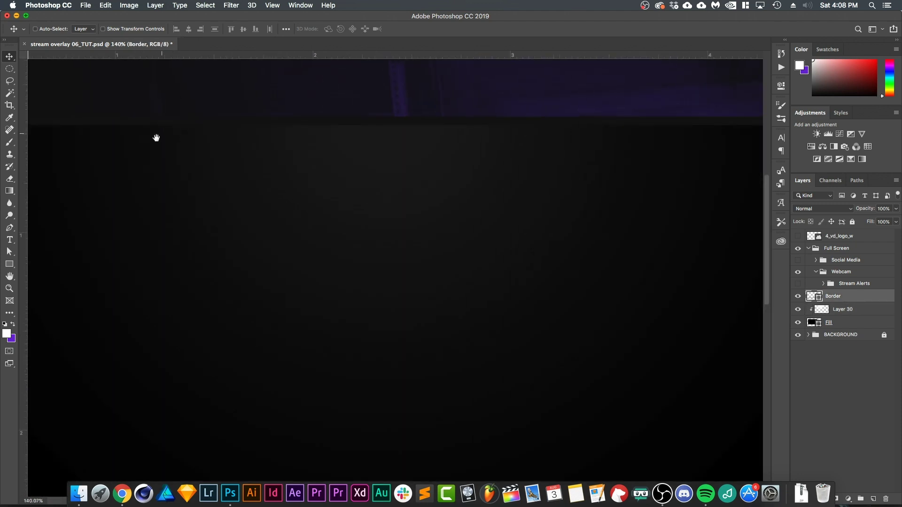
{"action": "left_click_drag", "start_coordinate": [155, 137], "coordinate": [322, 171]}
{"action": "scroll", "coordinate": [206, 164], "scroll_direction": "up", "scroll_amount": 5}
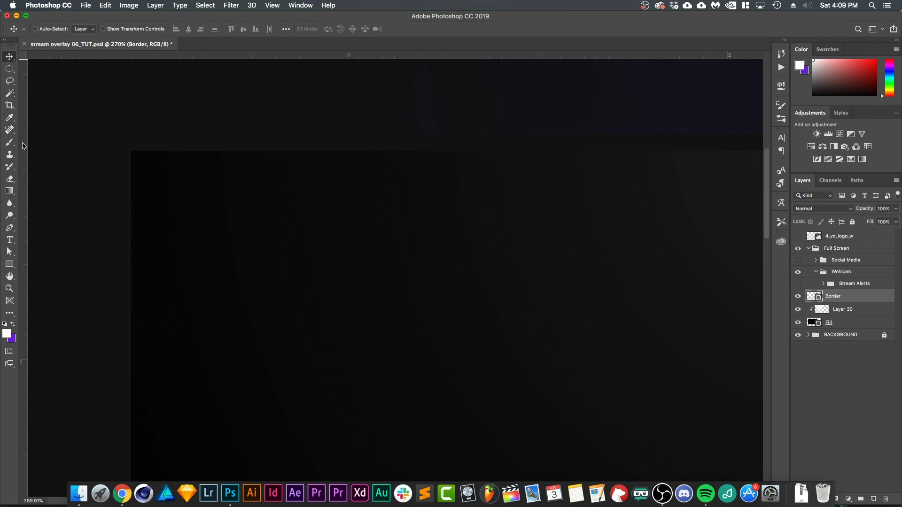
{"action": "left_click", "coordinate": [10, 265]}
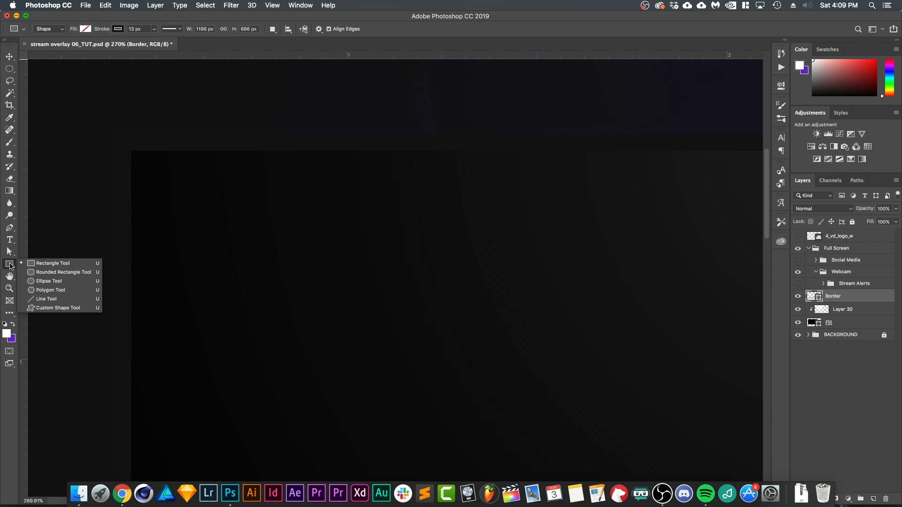
{"action": "left_click", "coordinate": [49, 281]}
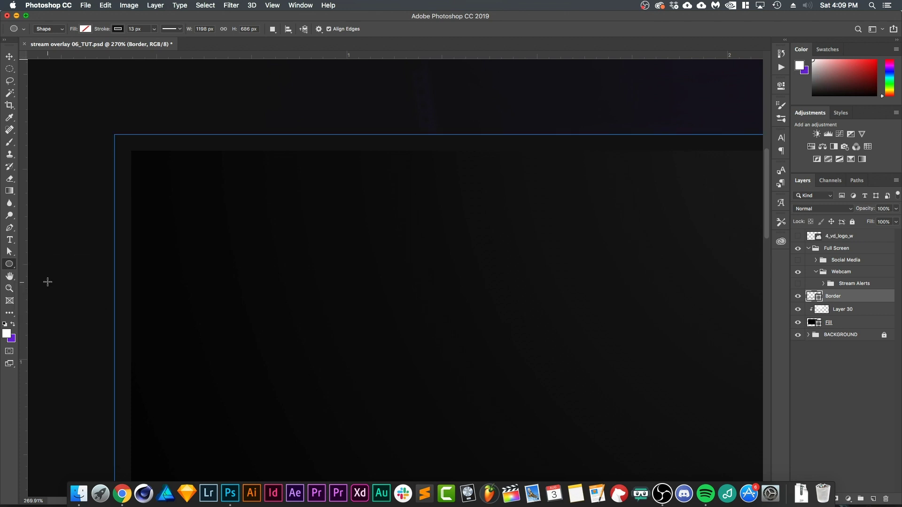
{"action": "left_click", "coordinate": [12, 324]}
{"action": "left_click", "coordinate": [6, 334]}
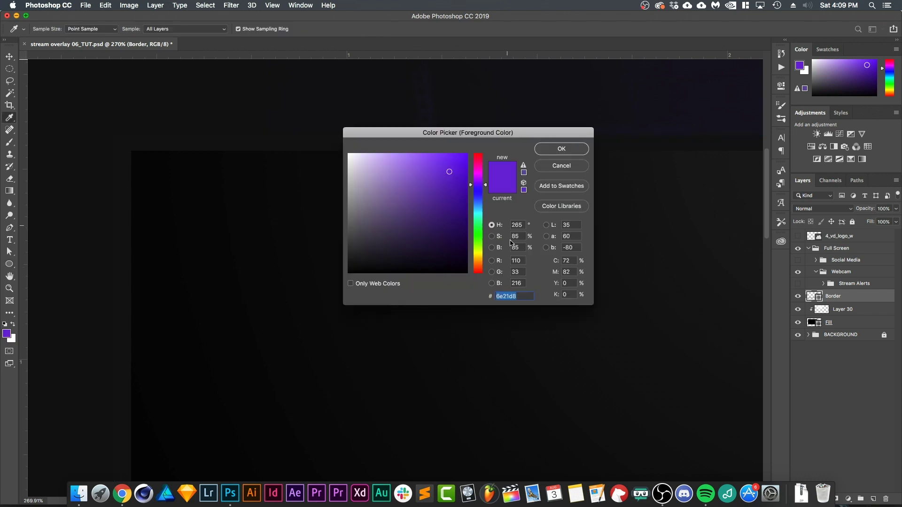
{"action": "left_click", "coordinate": [520, 296]}
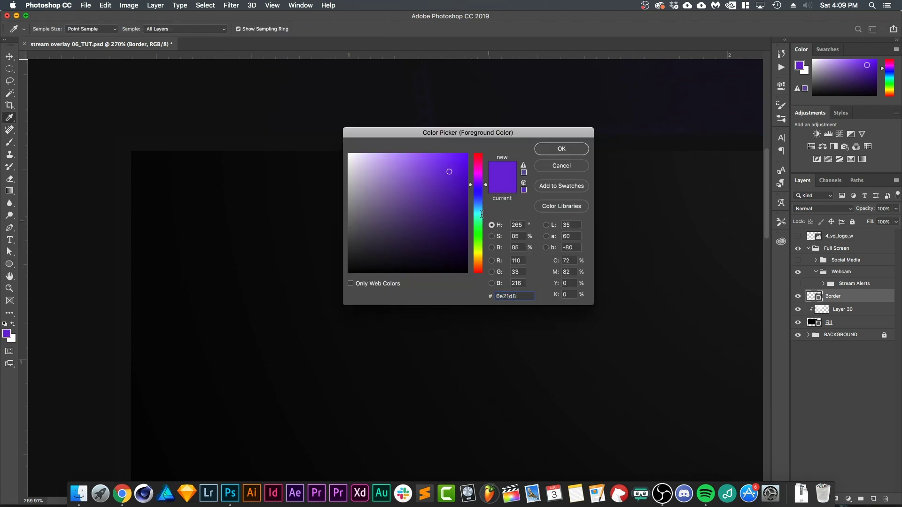
{"action": "left_click", "coordinate": [554, 149]}
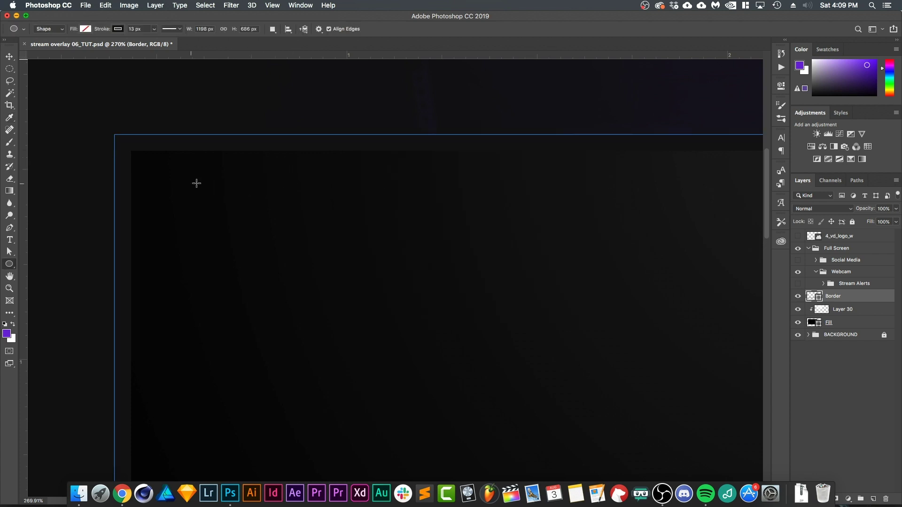
Step: Draw a tiny circle about 3 px across inside the top border strip, near the frame's upper-left corner
{"action": "scroll", "coordinate": [209, 172], "scroll_direction": "up", "scroll_amount": 3}
{"action": "mouse_move", "coordinate": [163, 137]}
{"action": "left_mouse_down"}
{"action": "mouse_move", "coordinate": [176, 150]}
{"action": "mouse_move", "coordinate": [169, 144]}
{"action": "left_mouse_up"}
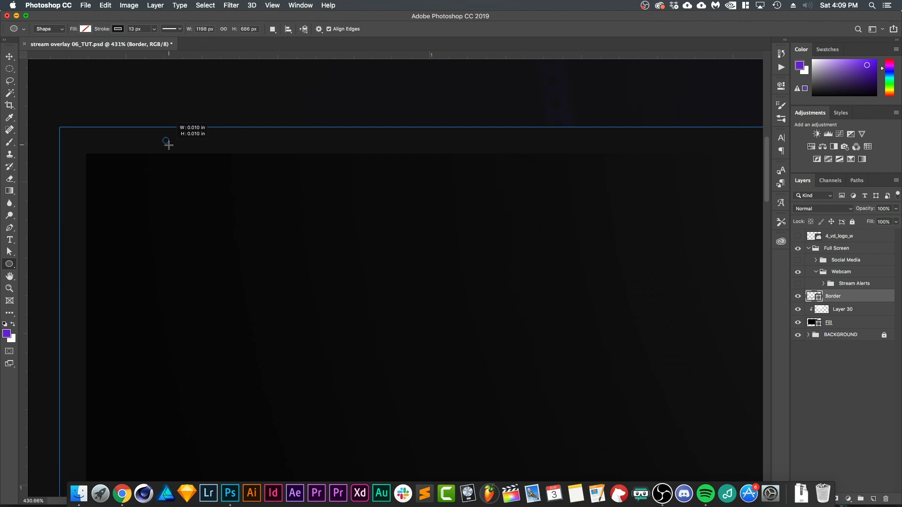
{"action": "left_click_drag", "start_coordinate": [168, 144], "coordinate": [167, 144]}
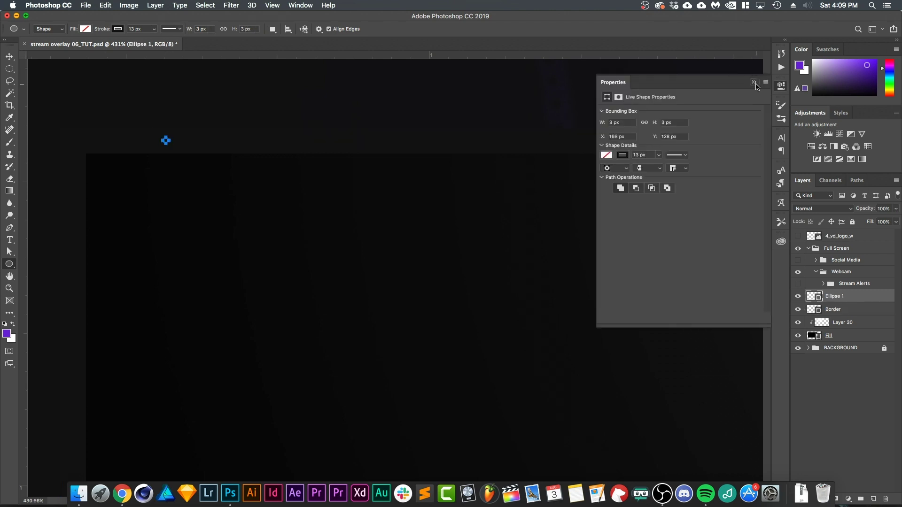
Step: Remove the small circle's stroke and fill it with the recently used purple
{"action": "left_click", "coordinate": [623, 156]}
{"action": "left_click", "coordinate": [619, 175]}
{"action": "left_click", "coordinate": [607, 156]}
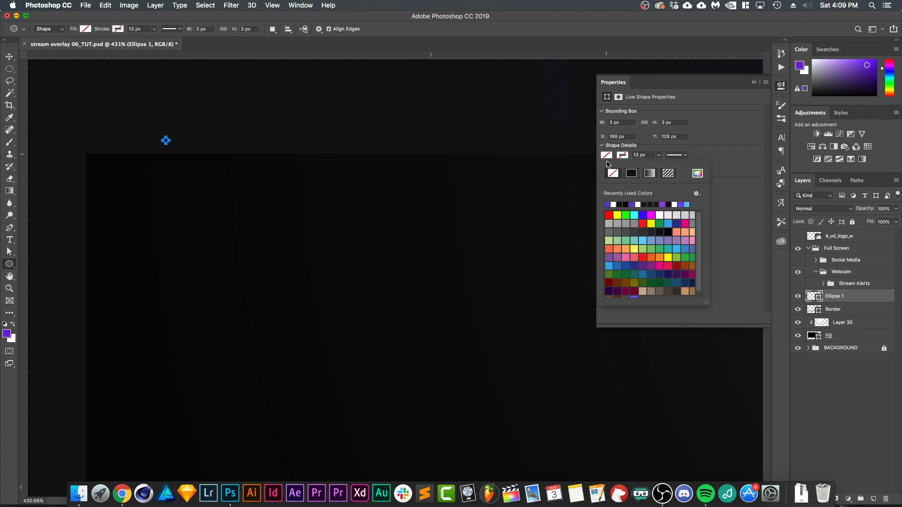
{"action": "left_click", "coordinate": [608, 205]}
{"action": "key", "text": "v"}
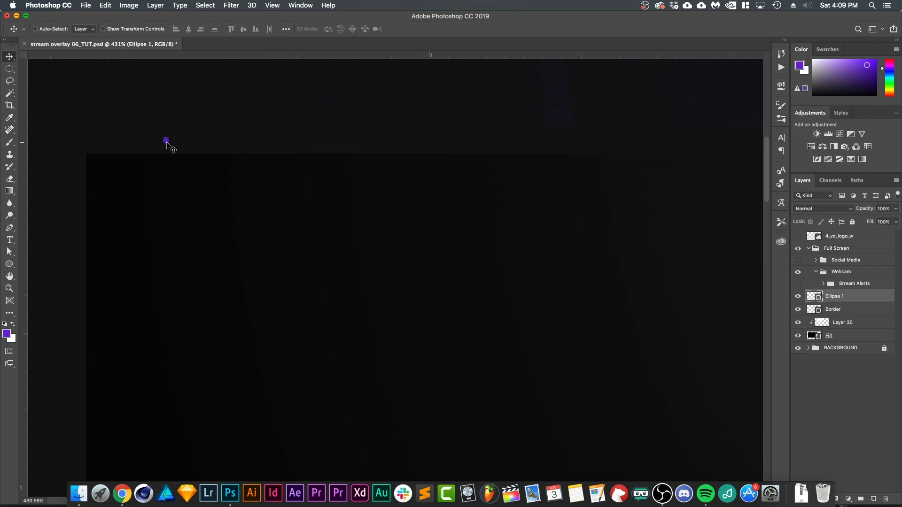
Step: Scale the purple dot on the top border up proportionally to 133.33%
{"action": "scroll", "coordinate": [167, 143], "scroll_direction": "up", "scroll_amount": 5}
{"action": "scroll", "coordinate": [168, 144], "scroll_direction": "down", "scroll_amount": 10}
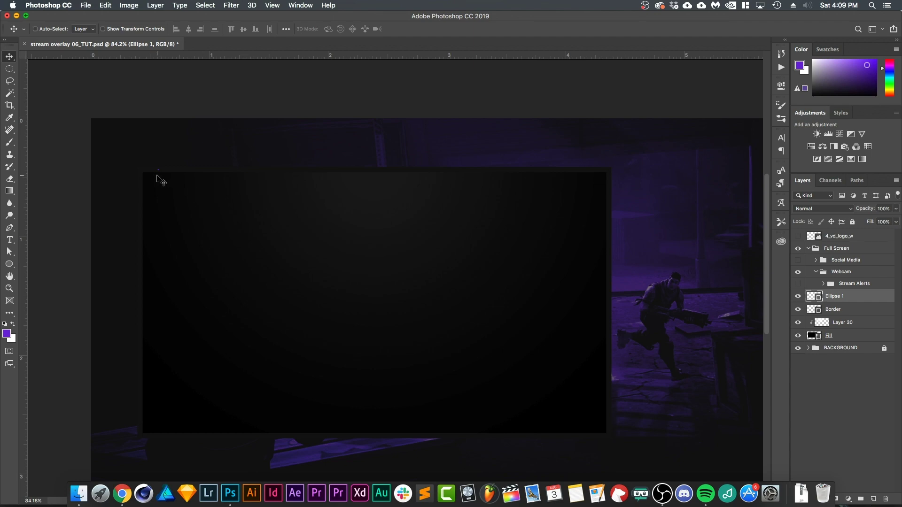
{"action": "scroll", "coordinate": [158, 175], "scroll_direction": "up", "scroll_amount": 10}
{"action": "left_click_drag", "start_coordinate": [216, 140], "coordinate": [242, 199]}
{"action": "scroll", "coordinate": [239, 197], "scroll_direction": "down", "scroll_amount": 4}
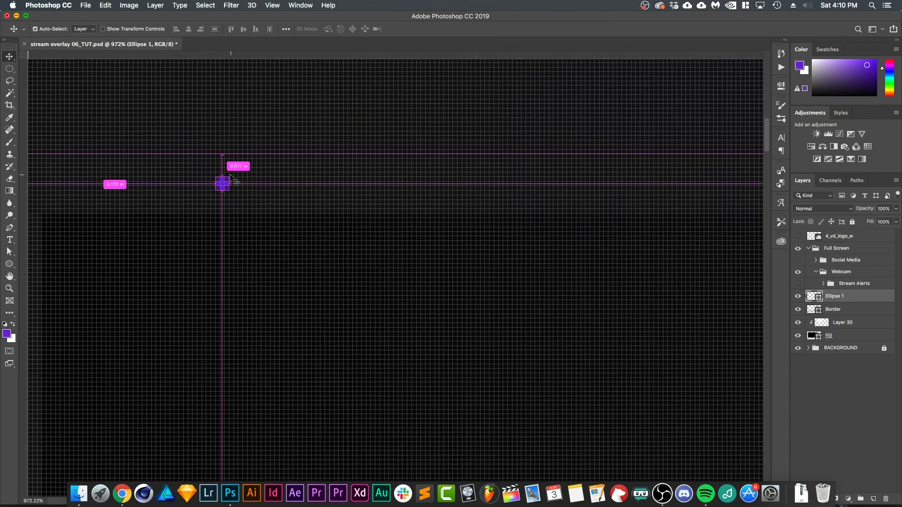
{"action": "key", "text": "super+t"}
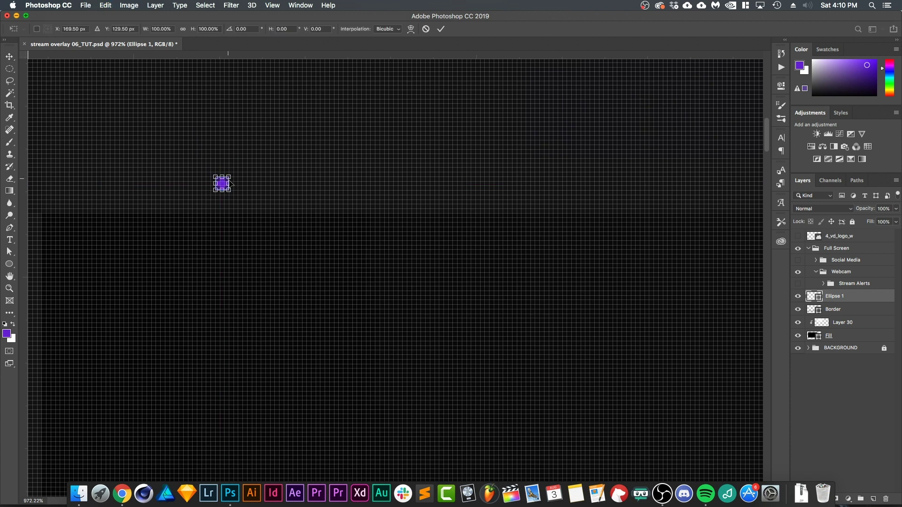
{"action": "left_click_drag", "start_coordinate": [232, 174], "coordinate": [236, 170]}
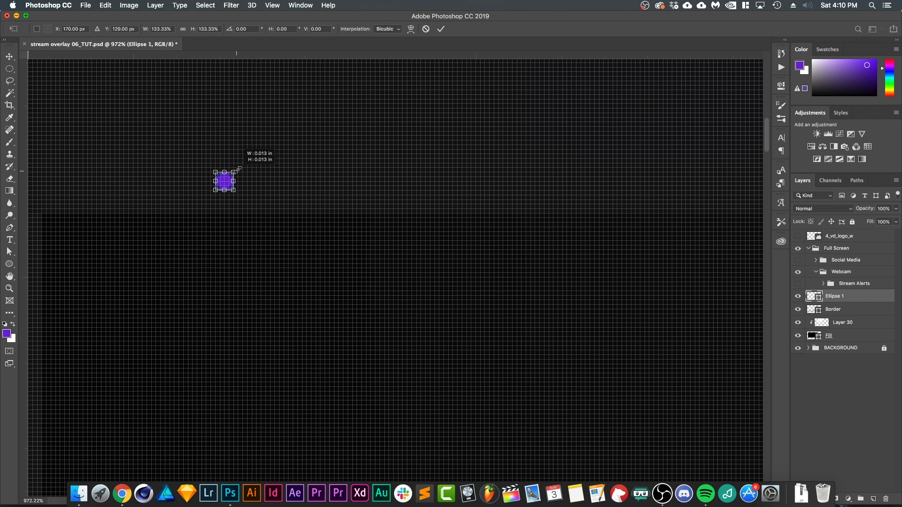
{"action": "left_click", "coordinate": [440, 28]}
Step: Turn off the pixel grid display over the canvas
{"action": "scroll", "coordinate": [225, 185], "scroll_direction": "down", "scroll_amount": 2}
{"action": "scroll", "coordinate": [207, 200], "scroll_direction": "up", "scroll_amount": 3}
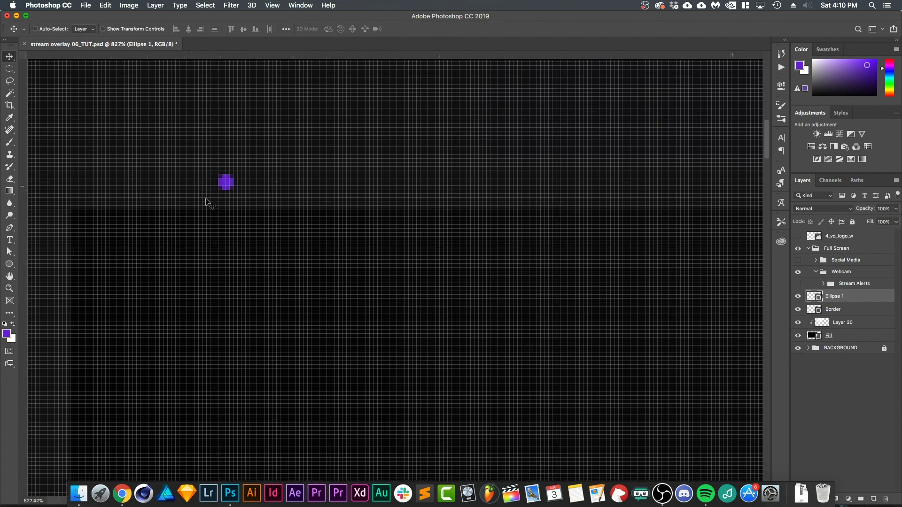
{"action": "left_click", "coordinate": [272, 5]}
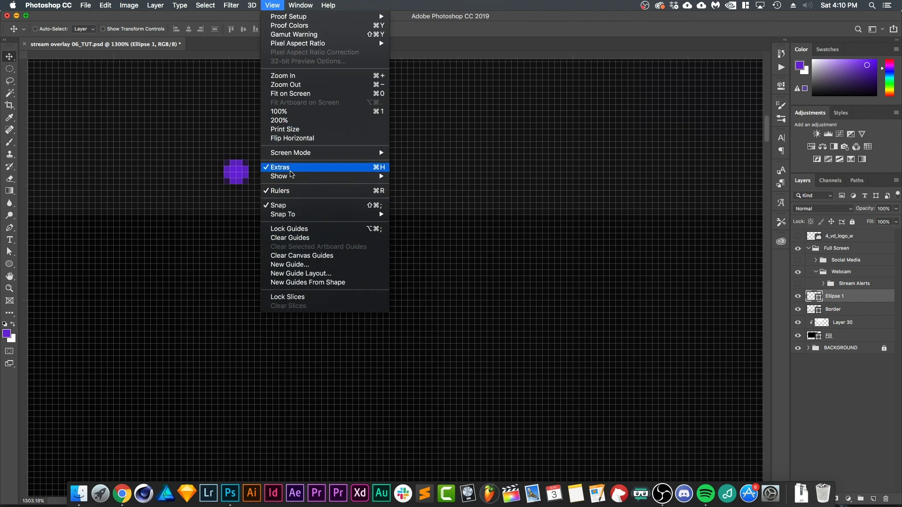
{"action": "mouse_move", "coordinate": [310, 177]}
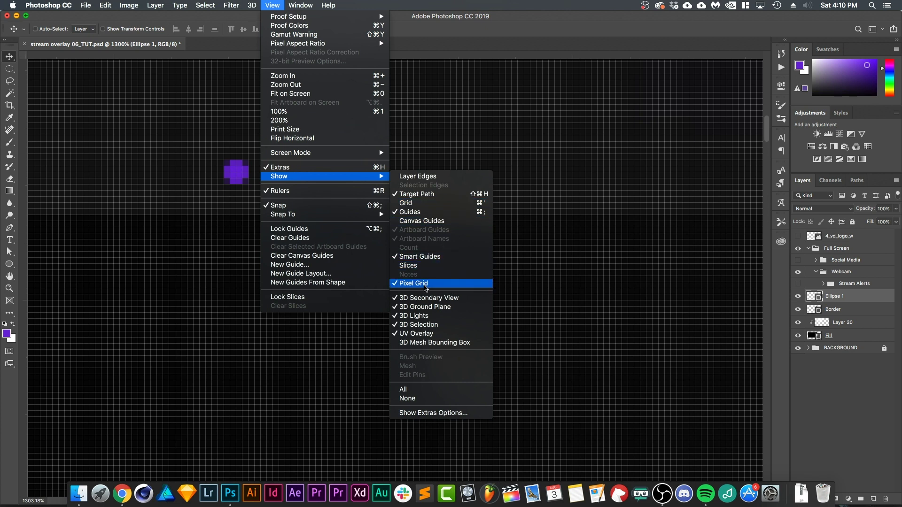
{"action": "left_click", "coordinate": [423, 283]}
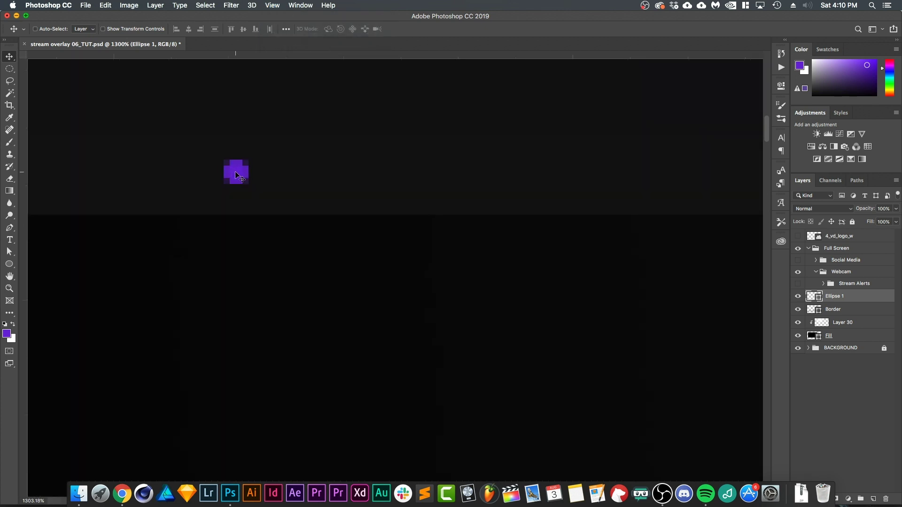
Step: Duplicate the purple dot five times to form a horizontal row of six evenly spaced dots along the top border strip
{"action": "scroll", "coordinate": [235, 207], "scroll_direction": "down", "scroll_amount": 5}
{"action": "scroll", "coordinate": [237, 208], "scroll_direction": "up", "scroll_amount": 5}
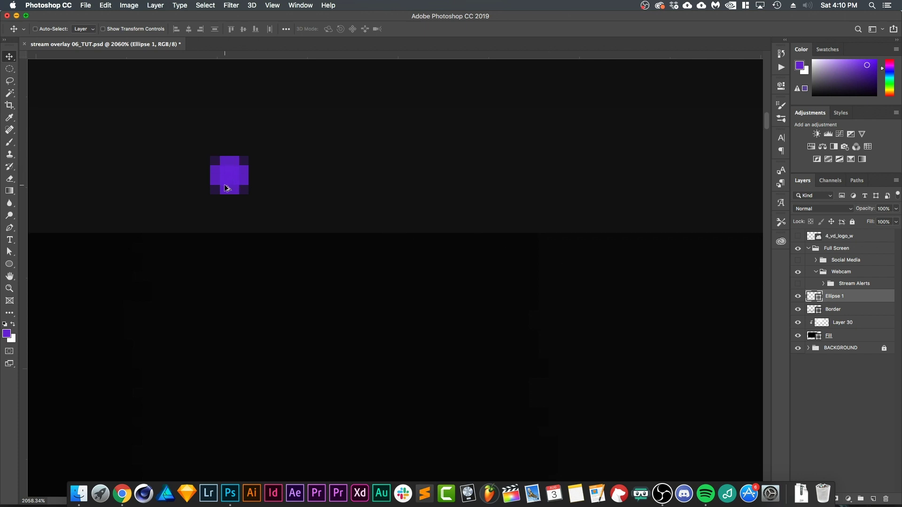
{"action": "left_click_drag", "start_coordinate": [229, 183], "coordinate": [307, 176]}
{"action": "key", "text": "super+z"}
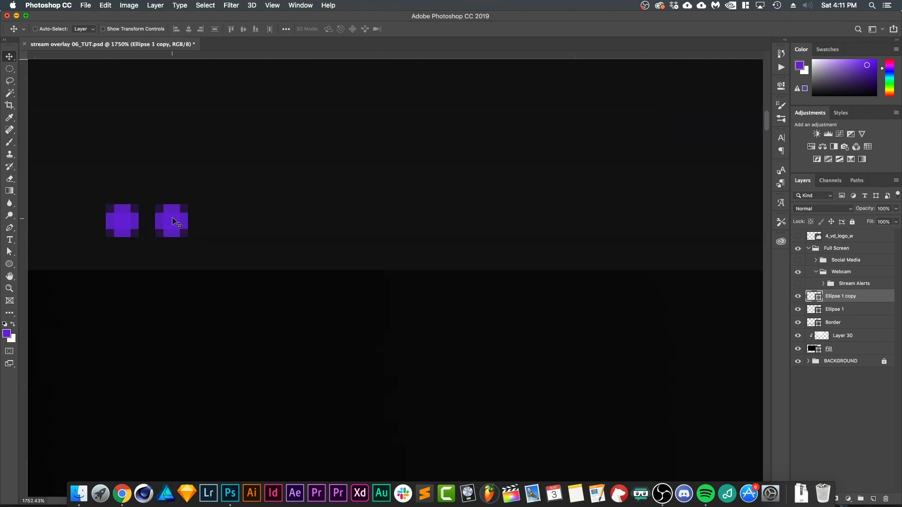
{"action": "left_click_drag", "start_coordinate": [172, 221], "coordinate": [229, 227]}
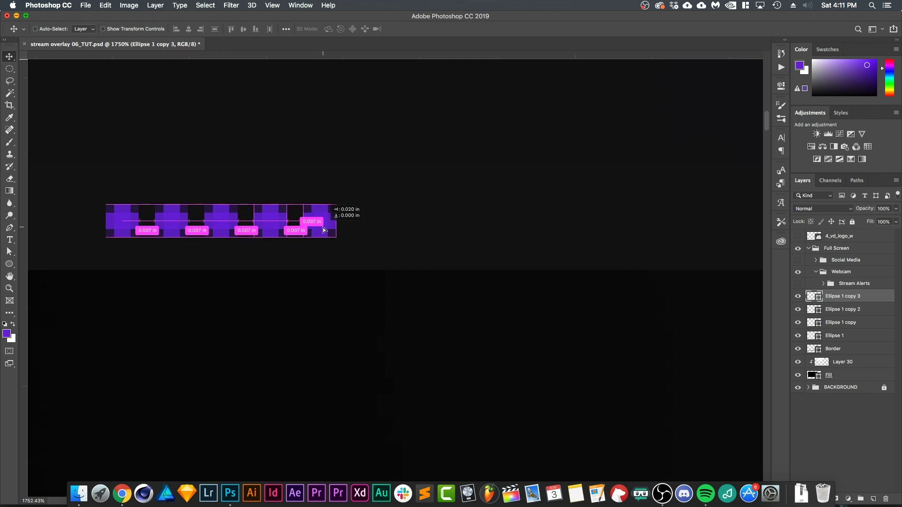
{"action": "left_click_drag", "start_coordinate": [323, 227], "coordinate": [323, 227]}
{"action": "scroll", "coordinate": [419, 231], "scroll_direction": "down", "scroll_amount": 5}
{"action": "left_click_drag", "start_coordinate": [392, 253], "coordinate": [529, 287]}
{"action": "scroll", "coordinate": [200, 161], "scroll_direction": "up", "scroll_amount": 3}
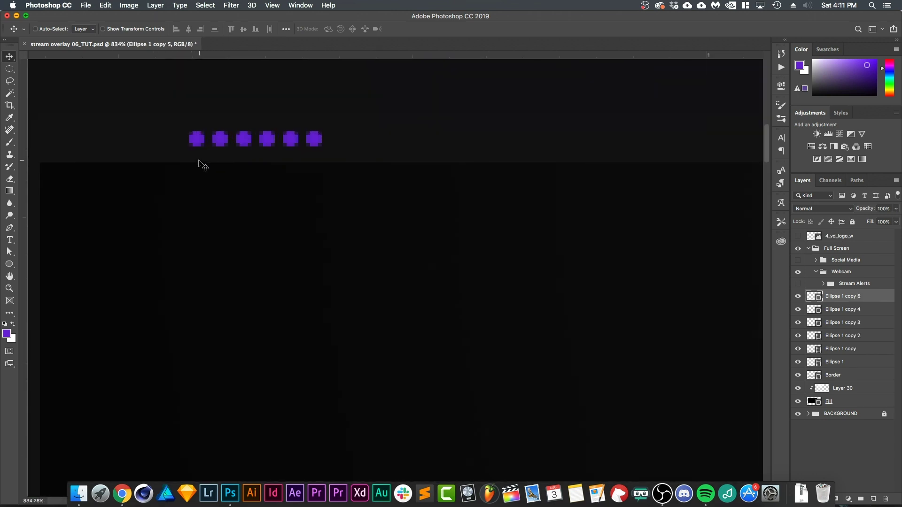
Step: Add an Outer Glow effect to the original, leftmost dot's layer
{"action": "left_click_drag", "start_coordinate": [199, 160], "coordinate": [210, 194]}
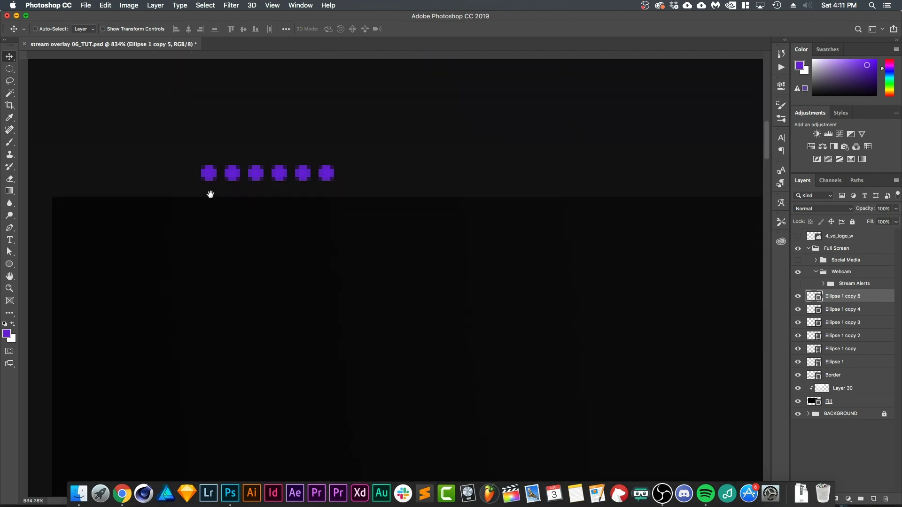
{"action": "left_click", "coordinate": [870, 365]}
{"action": "left_click", "coordinate": [797, 363]}
{"action": "left_click", "coordinate": [797, 363]}
{"action": "double_click", "coordinate": [885, 364]}
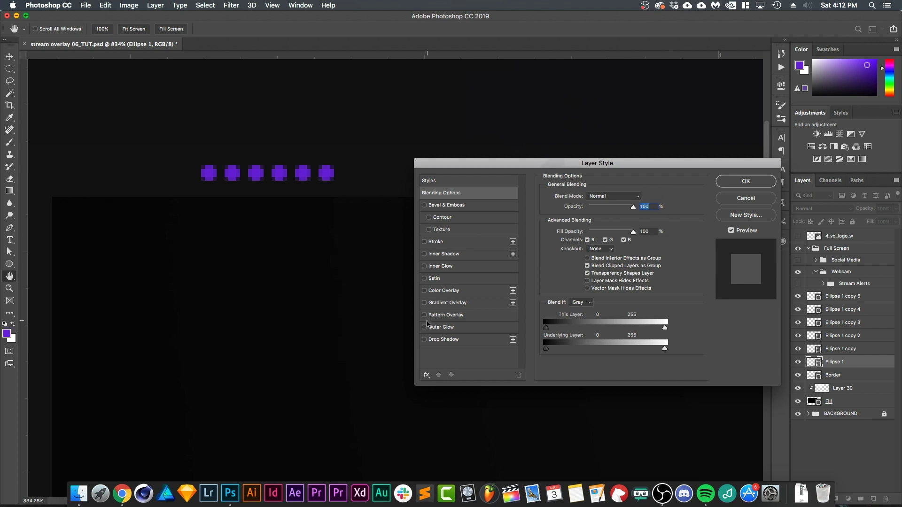
{"action": "left_click", "coordinate": [425, 328]}
{"action": "left_click", "coordinate": [454, 329]}
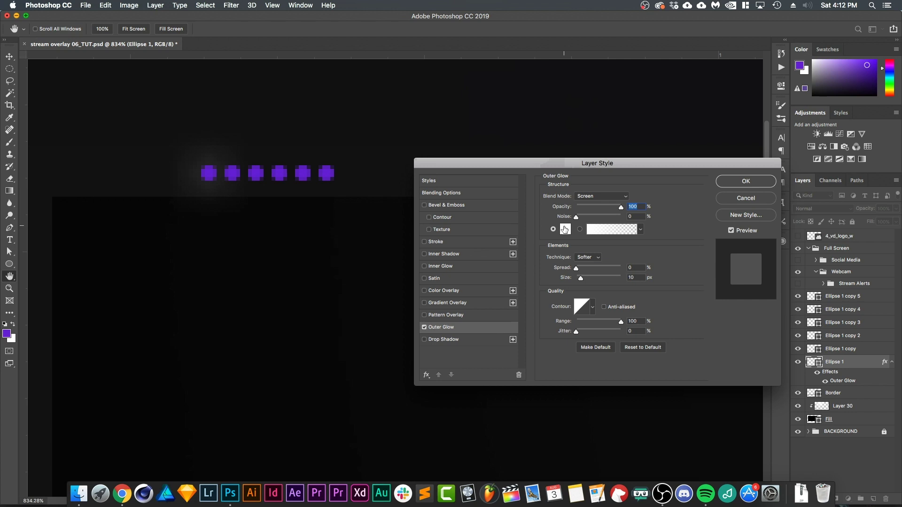
Step: Color the leftmost dot's outer glow purple and copy the effect to the other five dot layers
{"action": "left_click", "coordinate": [564, 229]}
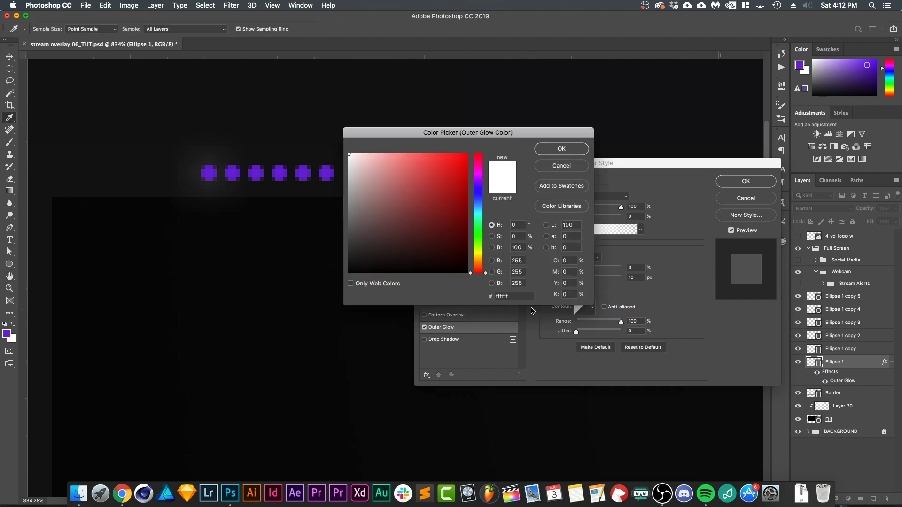
{"action": "double_click", "coordinate": [505, 296]}
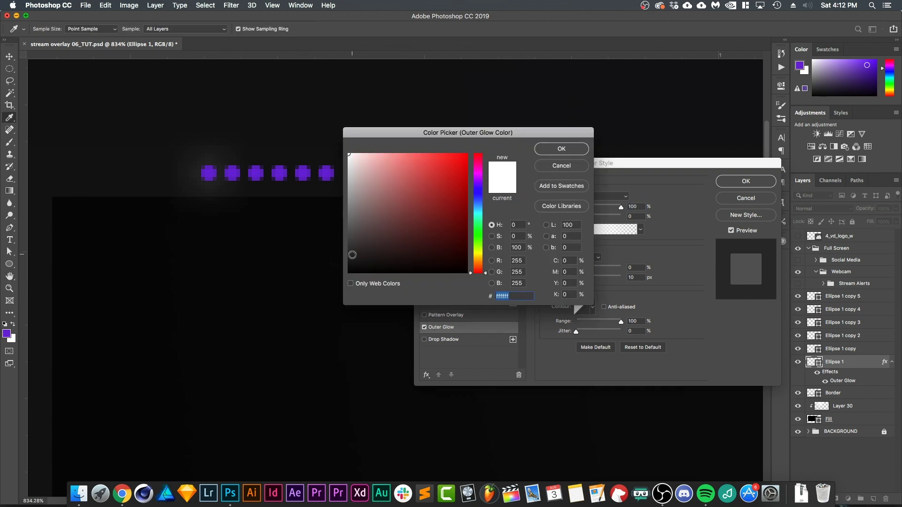
{"action": "left_click", "coordinate": [210, 174]}
{"action": "key", "text": "Return"}
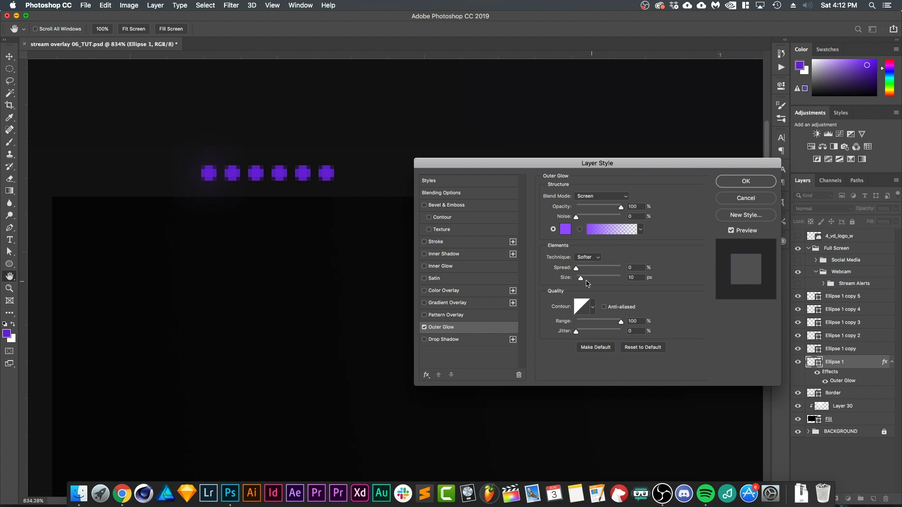
{"action": "double_click", "coordinate": [632, 278]}
{"action": "key", "text": "Return"}
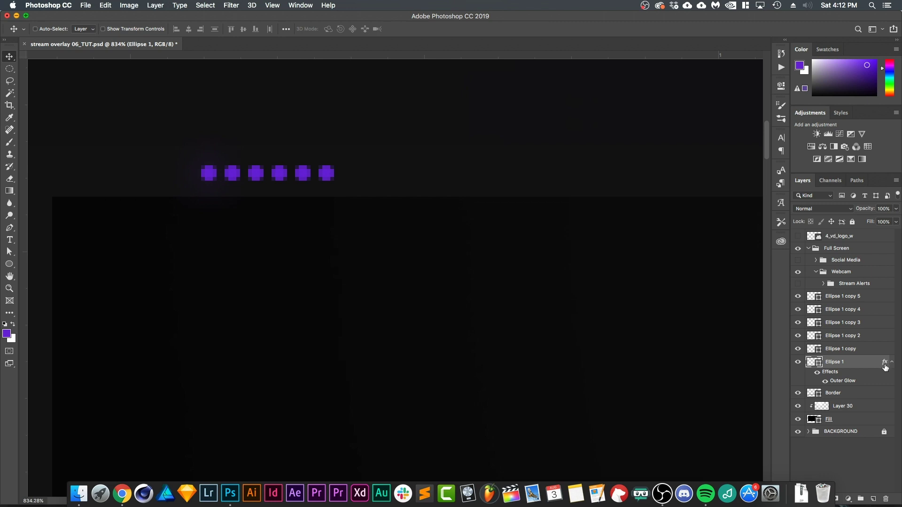
{"action": "left_click_drag", "start_coordinate": [884, 369], "coordinate": [883, 351]}
{"action": "left_click_drag", "start_coordinate": [884, 352], "coordinate": [886, 301]}
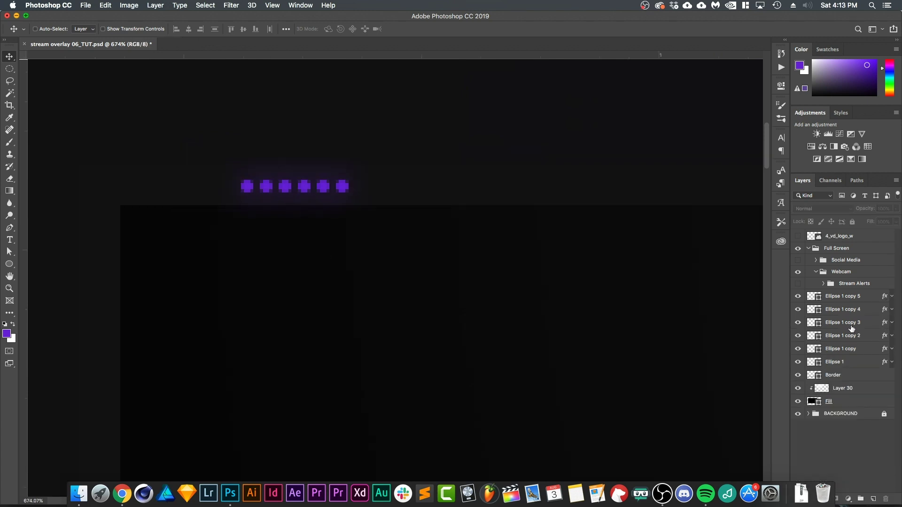
Step: Group all six dot layers and name the group Purple Dots
{"action": "left_click", "coordinate": [852, 300]}
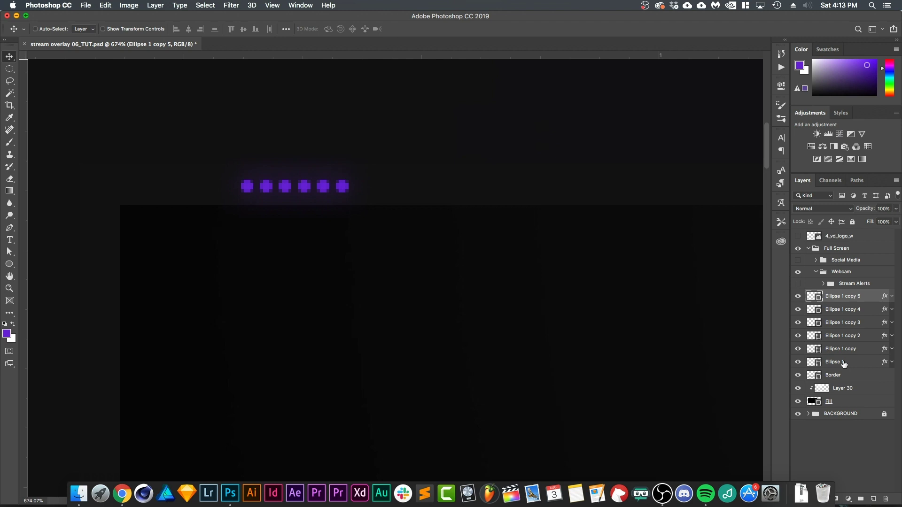
{"action": "left_click", "coordinate": [843, 363]}
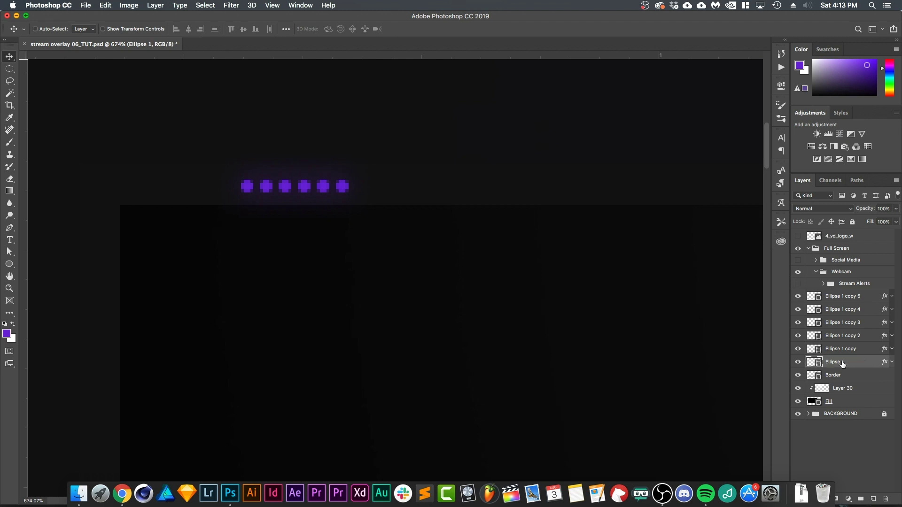
{"action": "left_click", "coordinate": [867, 297], "text": "shift"}
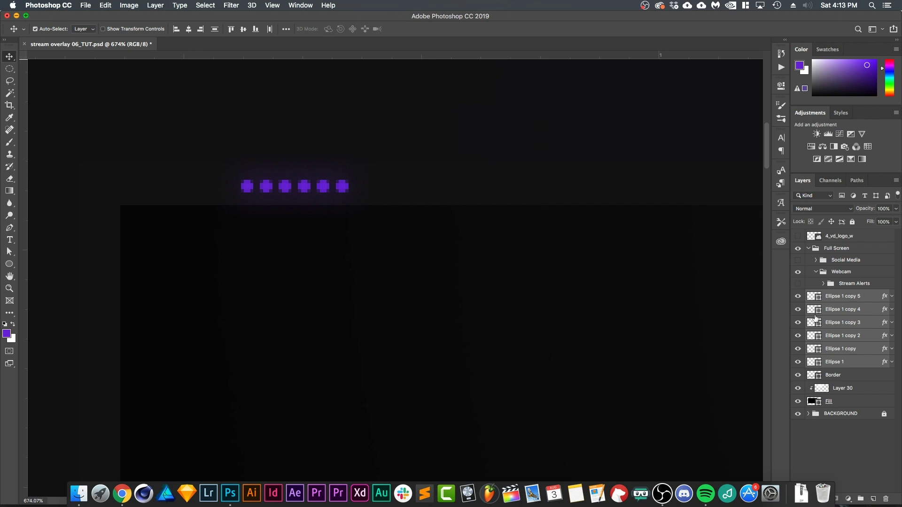
{"action": "key", "text": "super+g"}
{"action": "double_click", "coordinate": [836, 295]}
{"action": "type", "text": "Purple Dots"}
{"action": "key", "text": "Return"}
Step: Move the Purple Dots group slightly right along the top border strip, away from the frame's corner
{"action": "scroll", "coordinate": [179, 209], "scroll_direction": "down", "scroll_amount": 5}
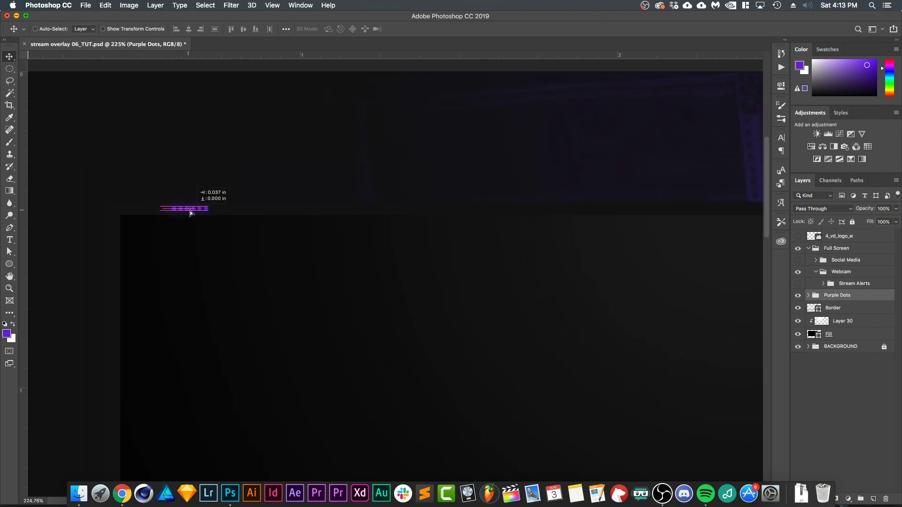
{"action": "left_click_drag", "start_coordinate": [186, 210], "coordinate": [213, 211]}
{"action": "scroll", "coordinate": [217, 215], "scroll_direction": "up", "scroll_amount": 4}
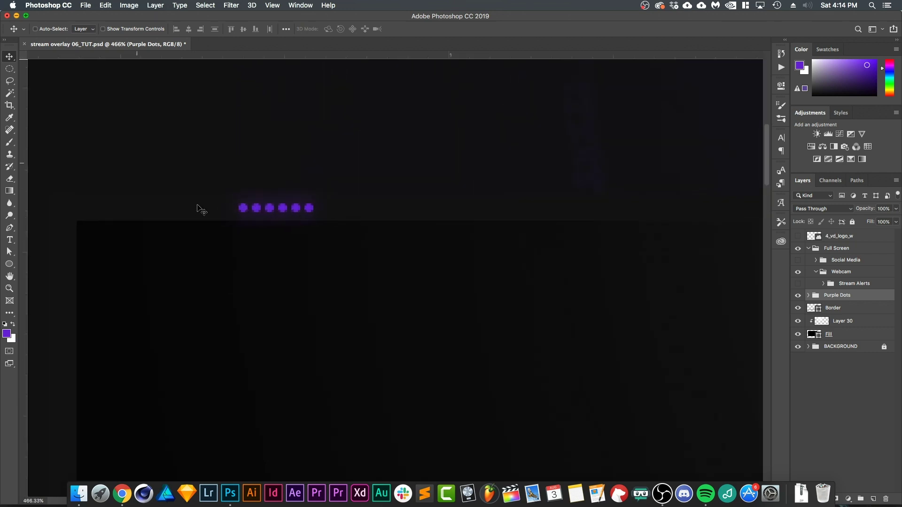
Step: Draw a circle about 6 px across on the top border strip, left of the six small dots
{"action": "scroll", "coordinate": [201, 209], "scroll_direction": "up", "scroll_amount": 1}
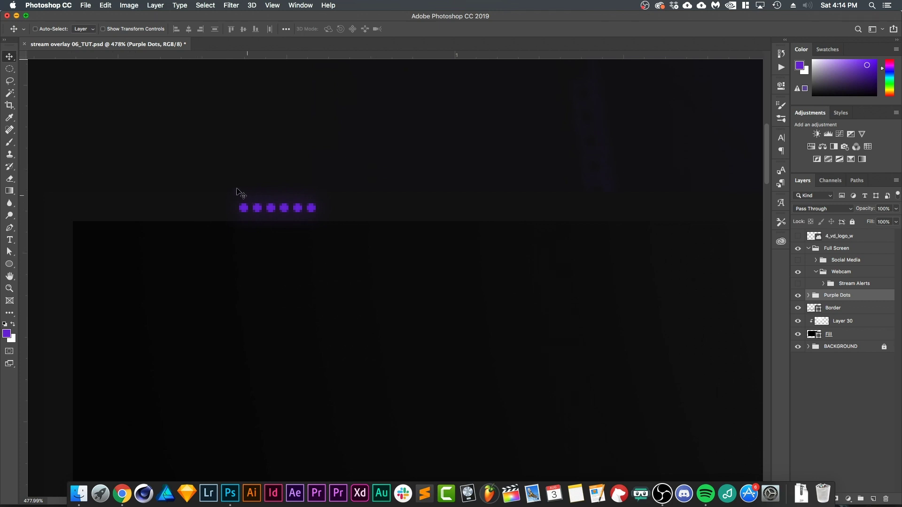
{"action": "scroll", "coordinate": [243, 215], "scroll_direction": "up", "scroll_amount": 4}
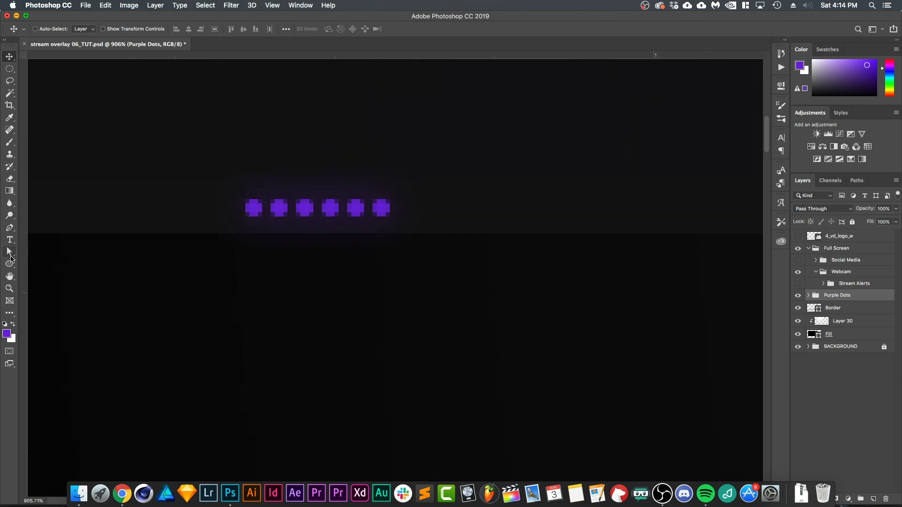
{"action": "left_click", "coordinate": [9, 265]}
{"action": "left_click_drag", "start_coordinate": [167, 207], "coordinate": [178, 219]}
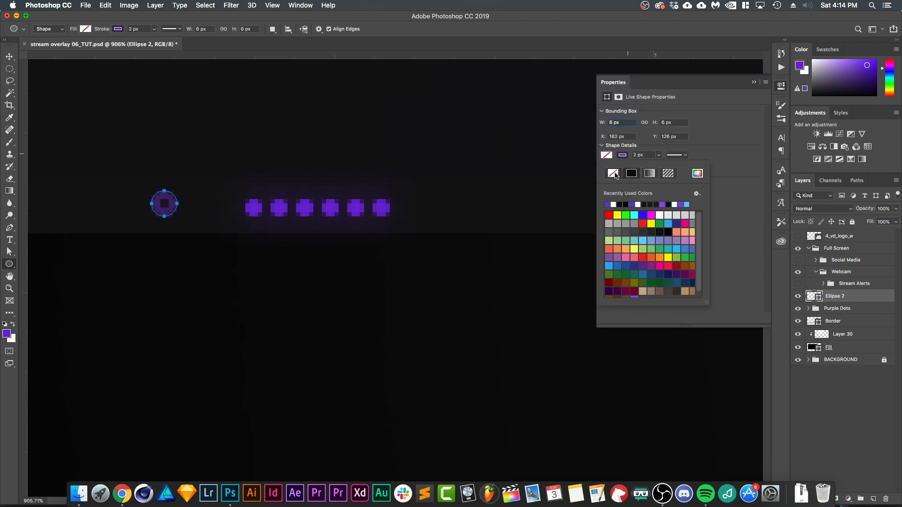
Step: Give the 6 px circle no stroke and the recently used purple fill, and duplicate it on the right side of the dot row
{"action": "left_click", "coordinate": [613, 174]}
{"action": "left_click", "coordinate": [658, 147]}
{"action": "left_click", "coordinate": [606, 156]}
{"action": "left_click", "coordinate": [610, 205]}
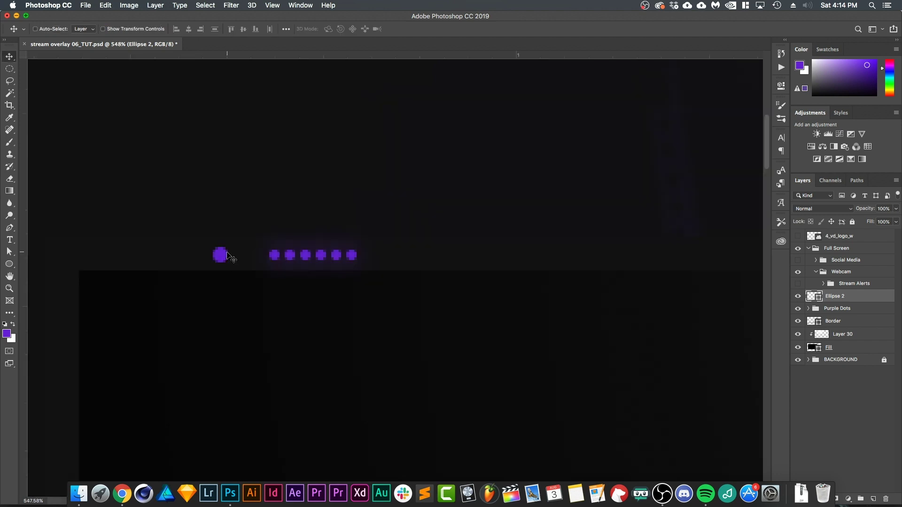
{"action": "left_click_drag", "start_coordinate": [220, 266], "coordinate": [404, 266]}
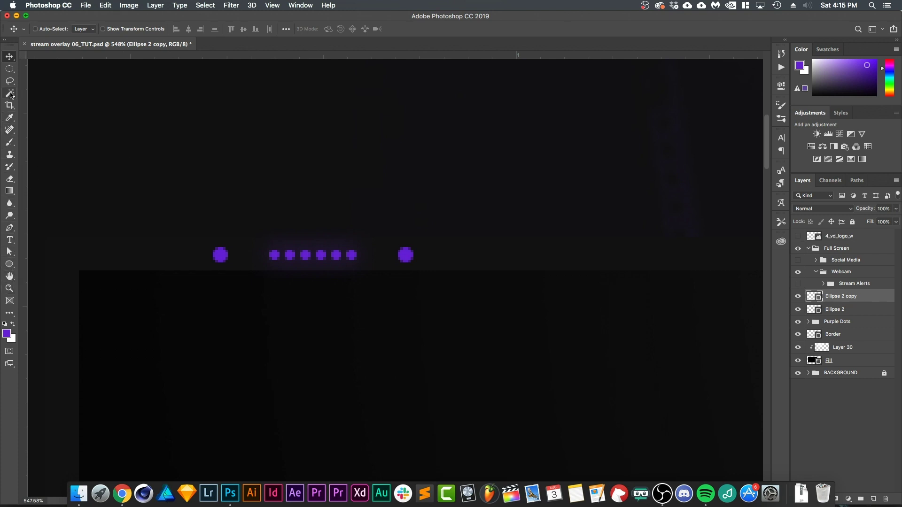
Step: Set the Pen tool to draw shapes with no fill and the recently used purple as stroke
{"action": "key", "text": "p"}
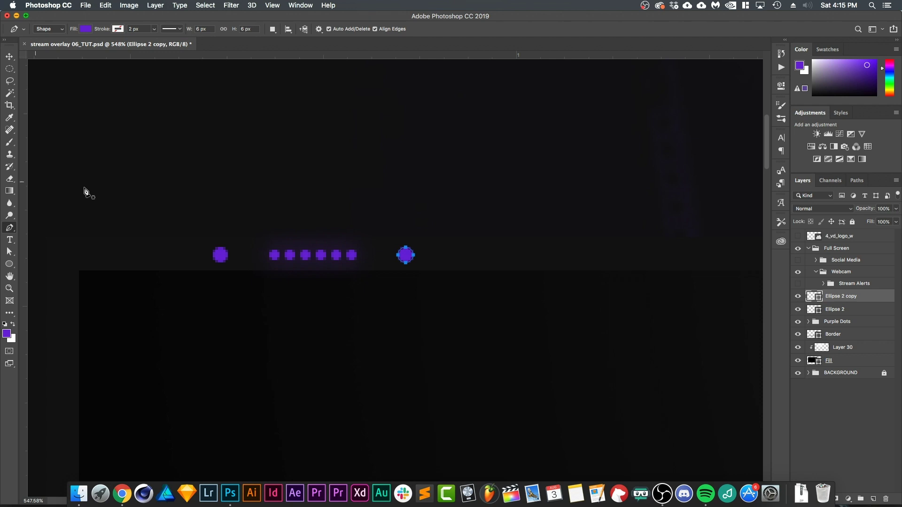
{"action": "key", "text": "Escape"}
{"action": "left_click", "coordinate": [86, 28]}
{"action": "left_click", "coordinate": [44, 49]}
{"action": "left_click", "coordinate": [117, 29]}
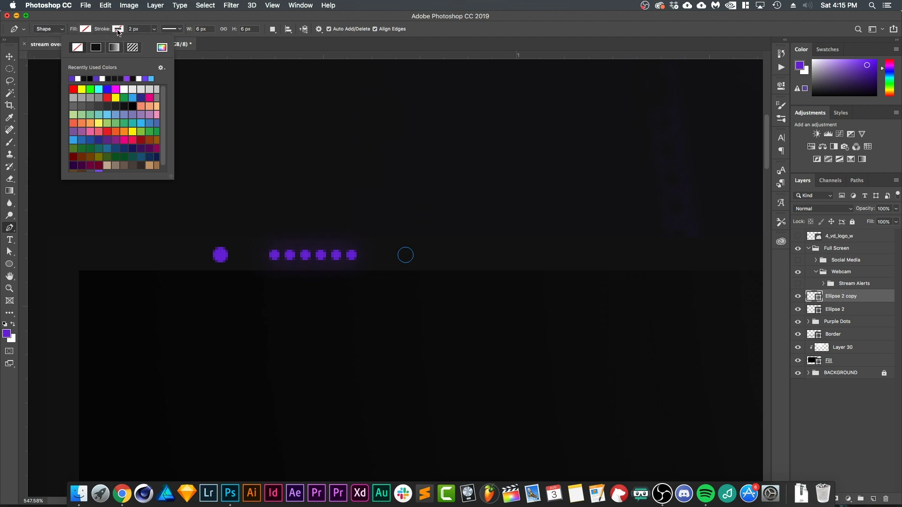
{"action": "left_click", "coordinate": [72, 78]}
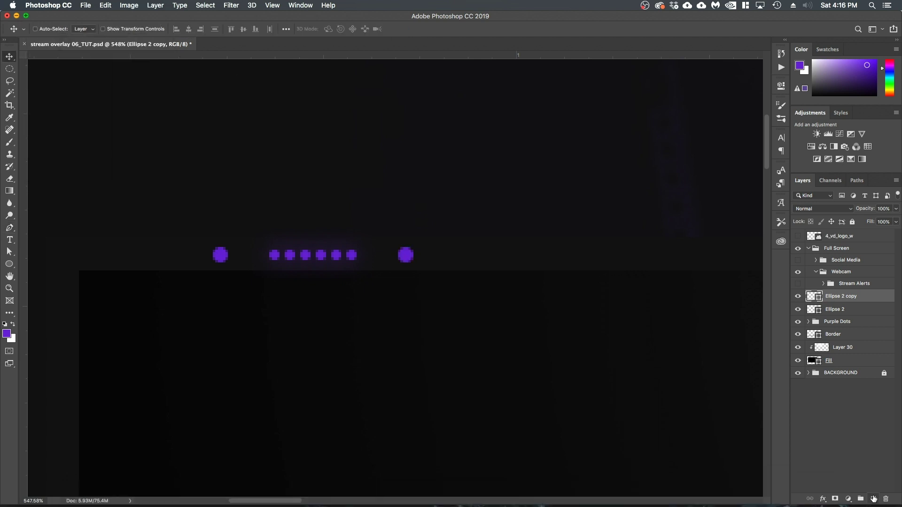
Step: Create a new layer above the large dots and set the Pen tool's stroke width to 3 px
{"action": "left_click", "coordinate": [872, 499]}
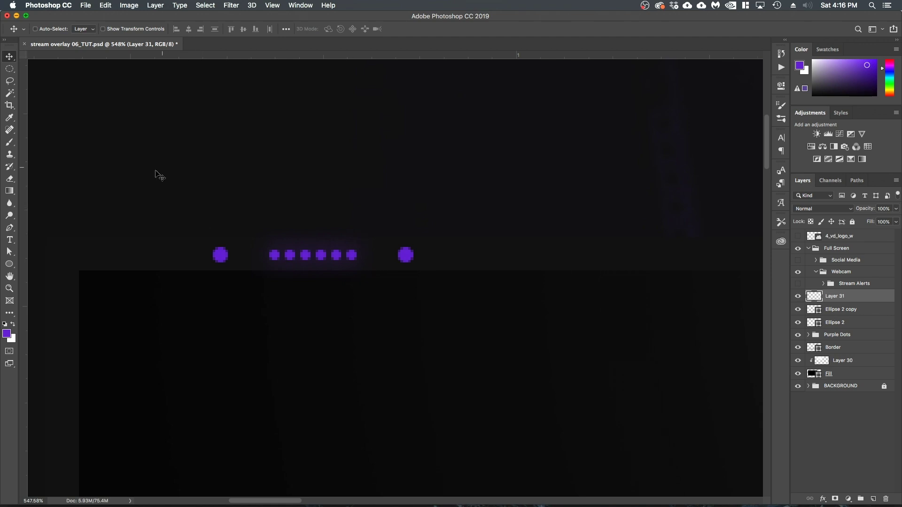
{"action": "key", "text": "p"}
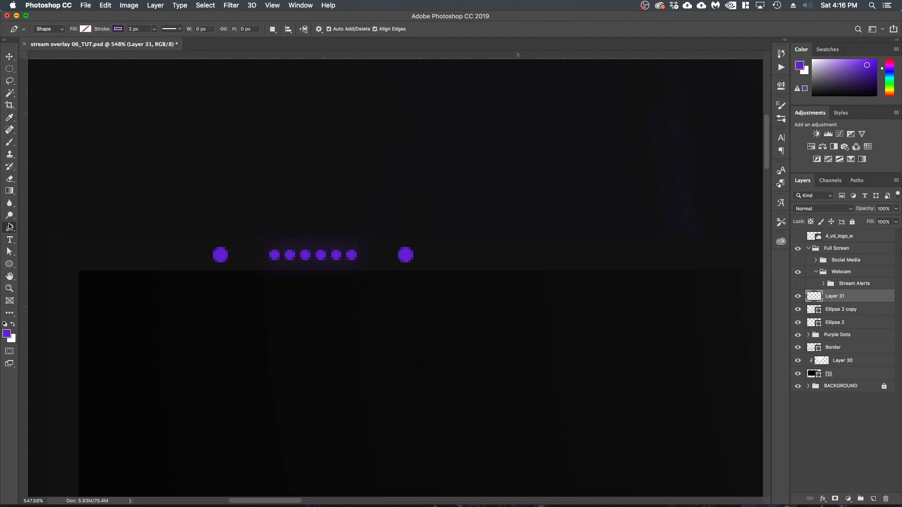
{"action": "left_click", "coordinate": [121, 29]}
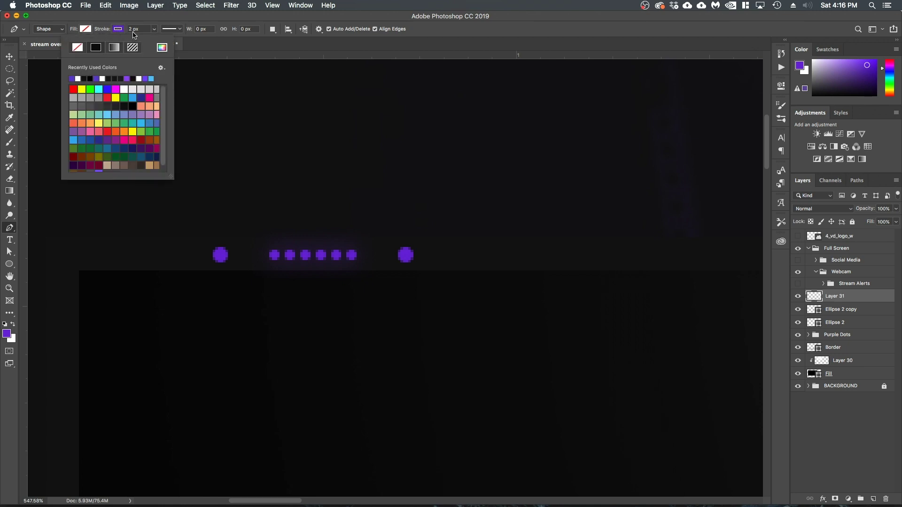
{"action": "left_click", "coordinate": [143, 19]}
{"action": "left_click", "coordinate": [147, 29]}
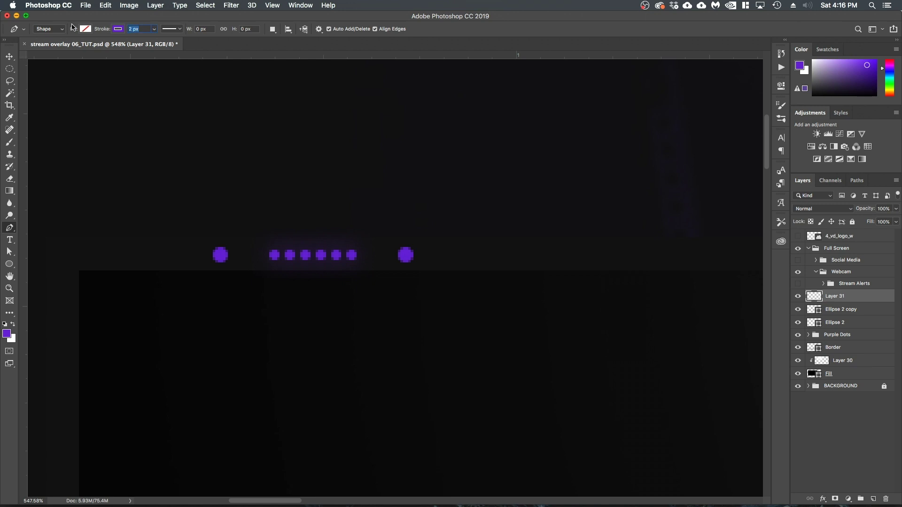
{"action": "type", "text": "3"}
{"action": "key", "text": "Tab"}
Step: Draw the first half of a zigzag wire rising vertically from the left large dot's centre, about 38 px wide and 23 px high
{"action": "scroll", "coordinate": [195, 179], "scroll_direction": "up", "scroll_amount": 5}
{"action": "scroll", "coordinate": [207, 216], "scroll_direction": "up", "scroll_amount": 2}
{"action": "scroll", "coordinate": [207, 216], "scroll_direction": "right", "scroll_amount": 2}
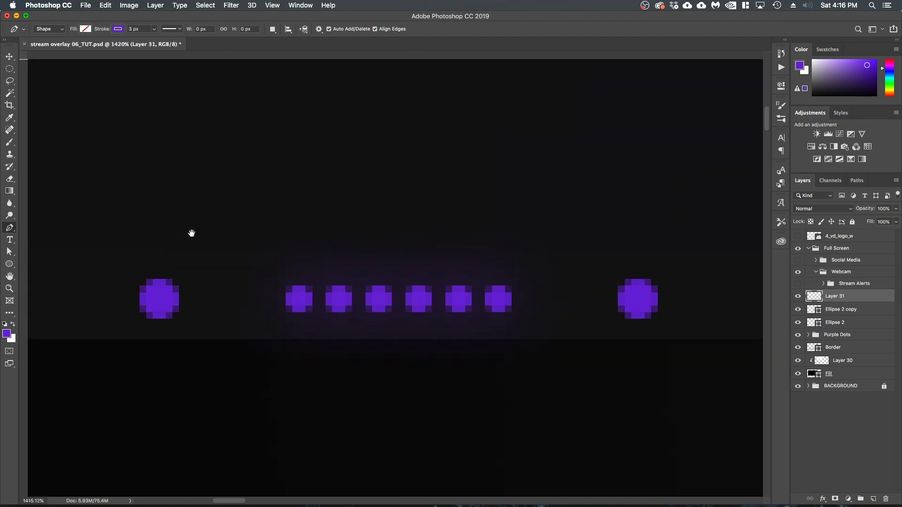
{"action": "scroll", "coordinate": [160, 299], "scroll_direction": "down", "scroll_amount": 1}
{"action": "left_click", "coordinate": [201, 296]}
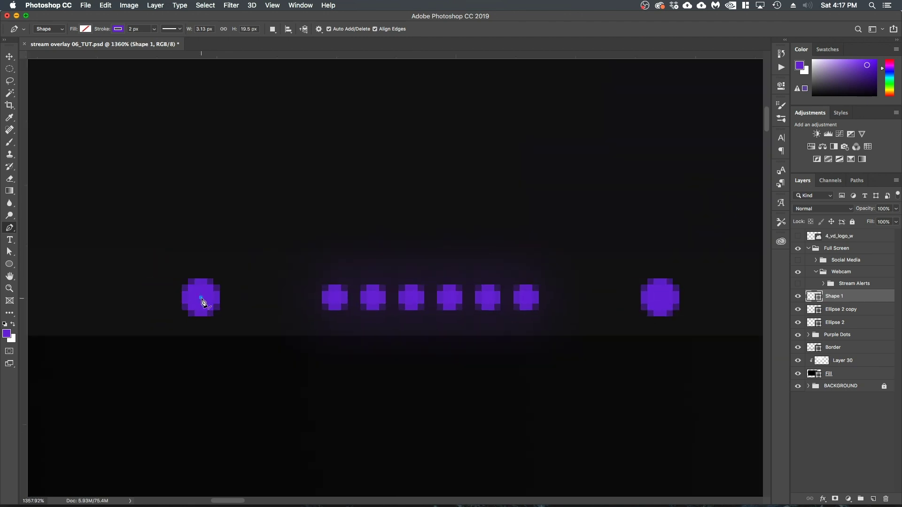
{"action": "left_click", "coordinate": [201, 202]}
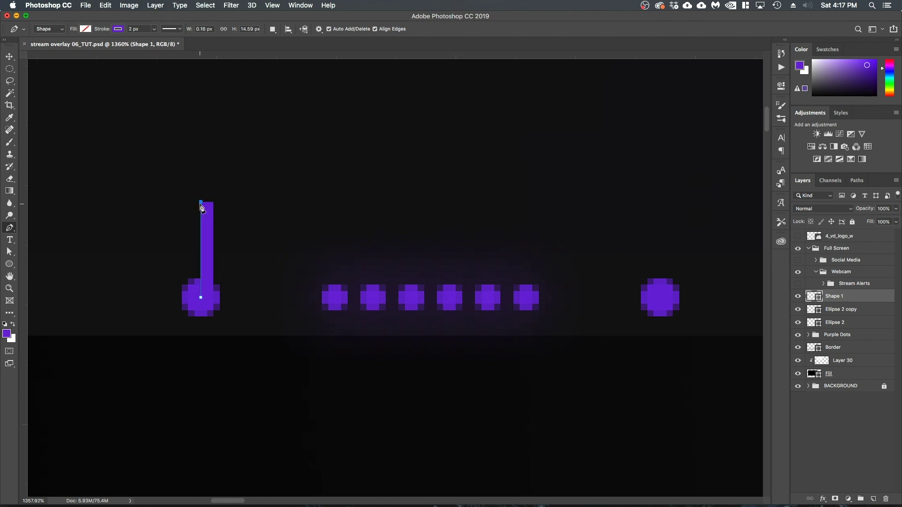
{"action": "left_click", "coordinate": [258, 221]}
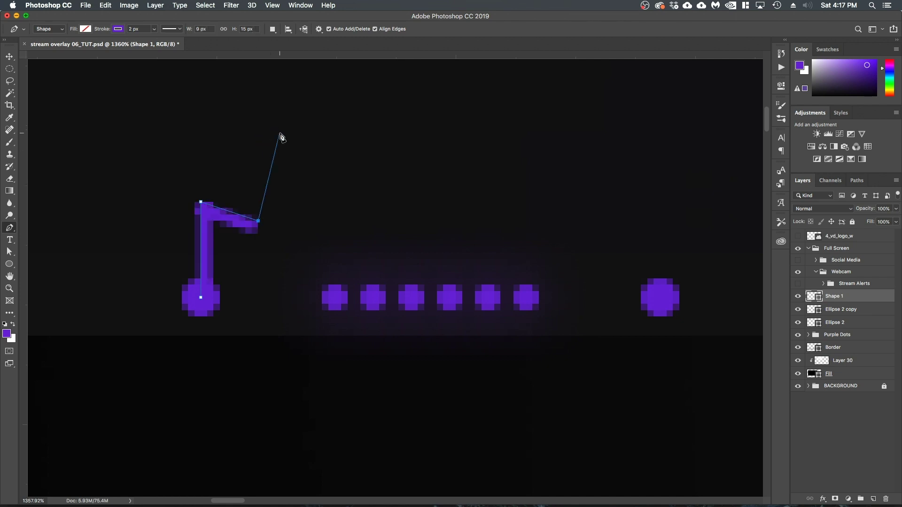
{"action": "left_click", "coordinate": [289, 182]}
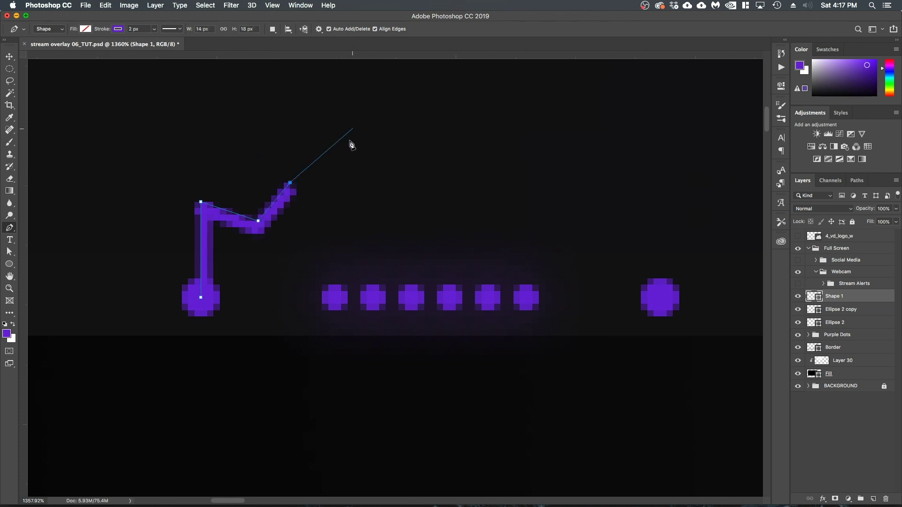
{"action": "left_click", "coordinate": [341, 215]}
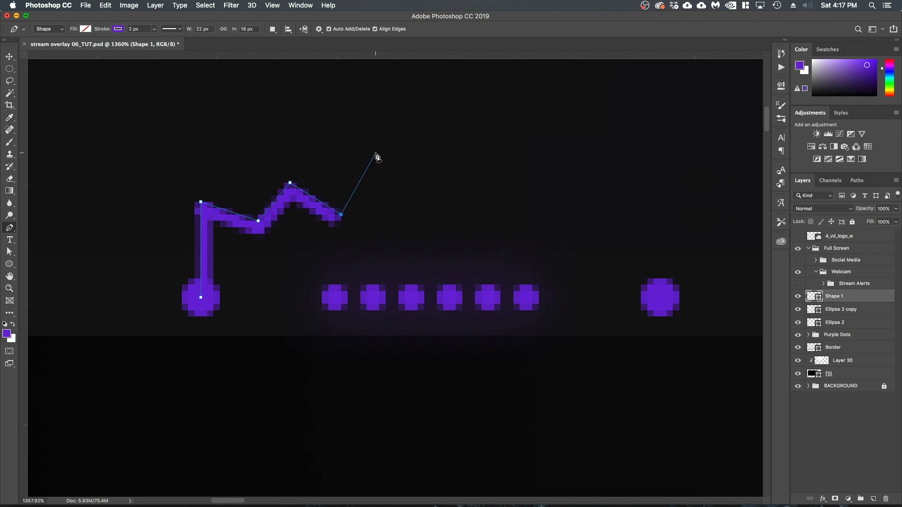
{"action": "left_click", "coordinate": [373, 151]}
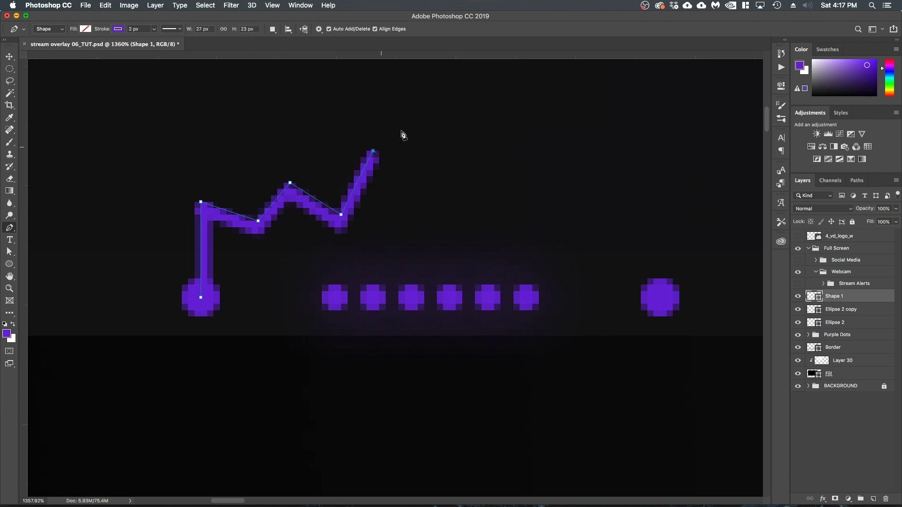
{"action": "left_click", "coordinate": [404, 169]}
{"action": "left_click", "coordinate": [442, 169]}
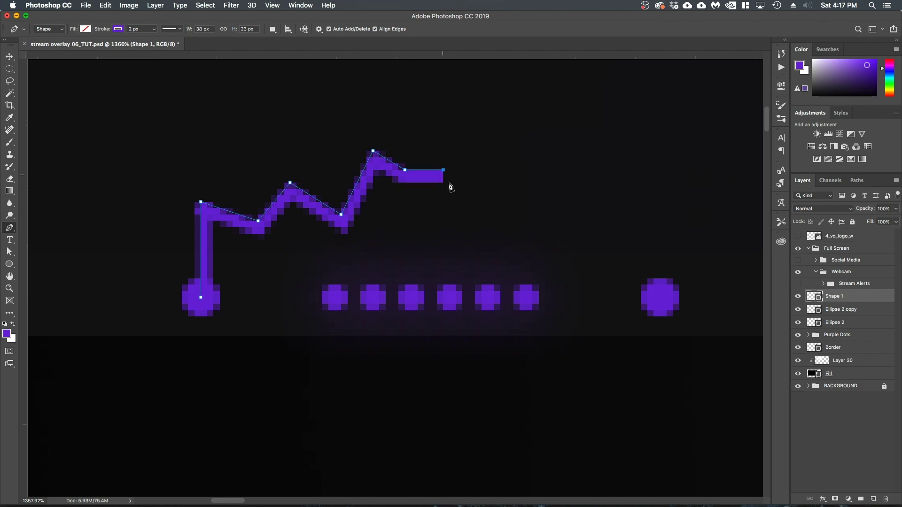
Step: Continue the zigzag wire above the small dots and end it vertically at the right large dot's centre
{"action": "left_click", "coordinate": [487, 208]}
{"action": "left_click_drag", "start_coordinate": [573, 194], "coordinate": [437, 219]}
{"action": "left_click", "coordinate": [415, 208]}
{"action": "left_click", "coordinate": [455, 246]}
{"action": "left_click", "coordinate": [499, 201]}
{"action": "left_click", "coordinate": [524, 227]}
{"action": "left_click", "coordinate": [524, 322]}
{"action": "key", "text": "v"}
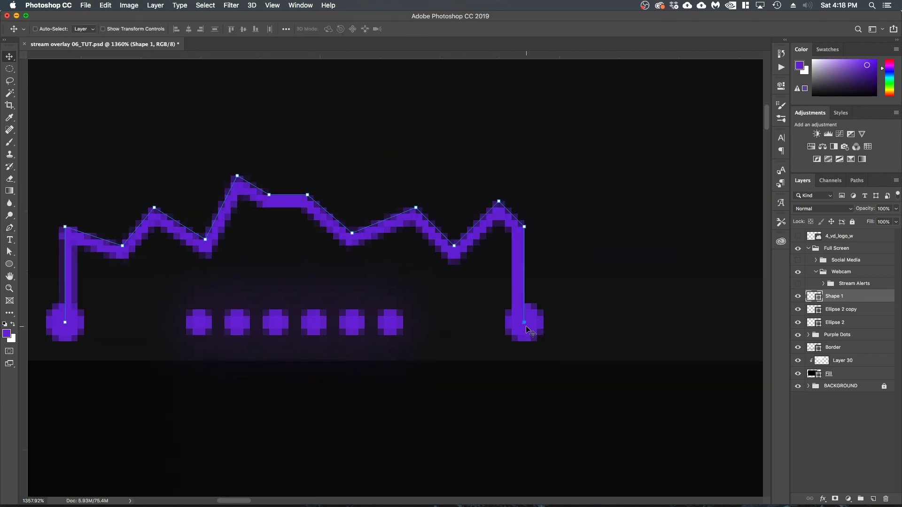
{"action": "key", "text": "Return"}
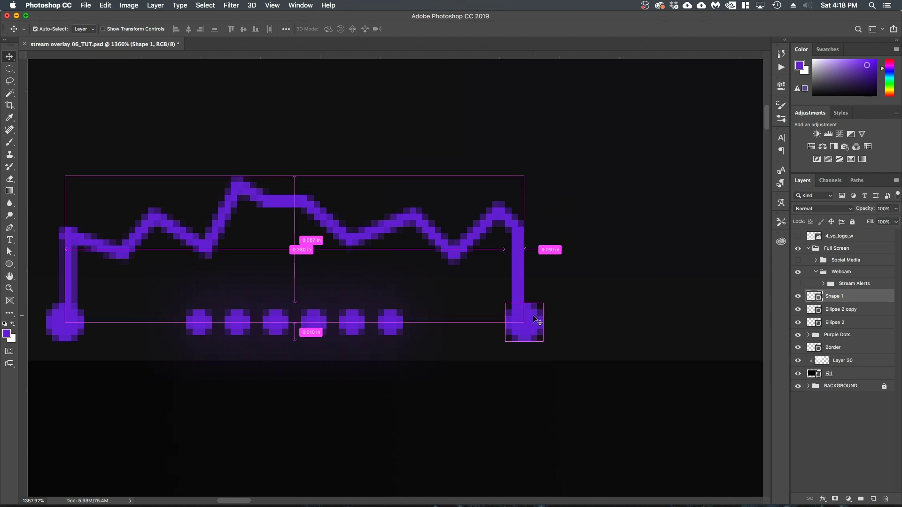
Step: Stretch the zigzag wire slightly in width so its vertical ends line up with the two large dots
{"action": "key", "text": "super+t"}
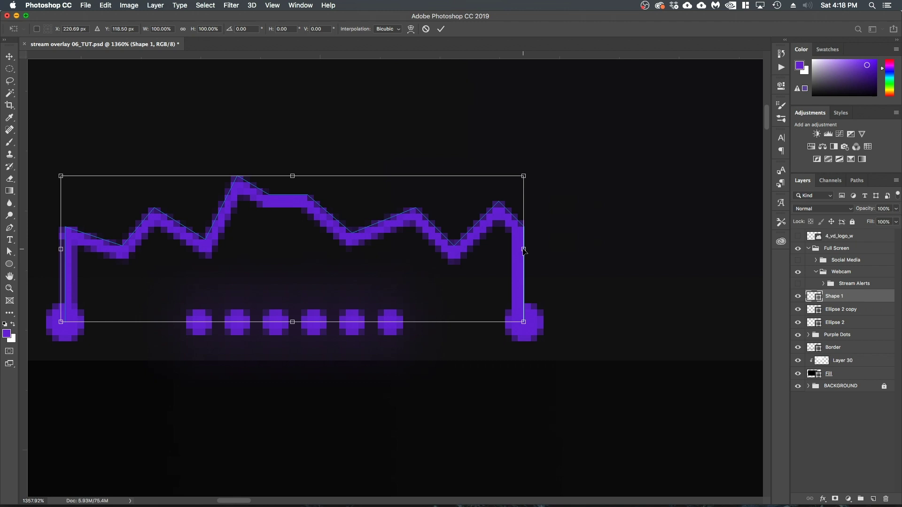
{"action": "left_click_drag", "start_coordinate": [525, 250], "coordinate": [530, 250]}
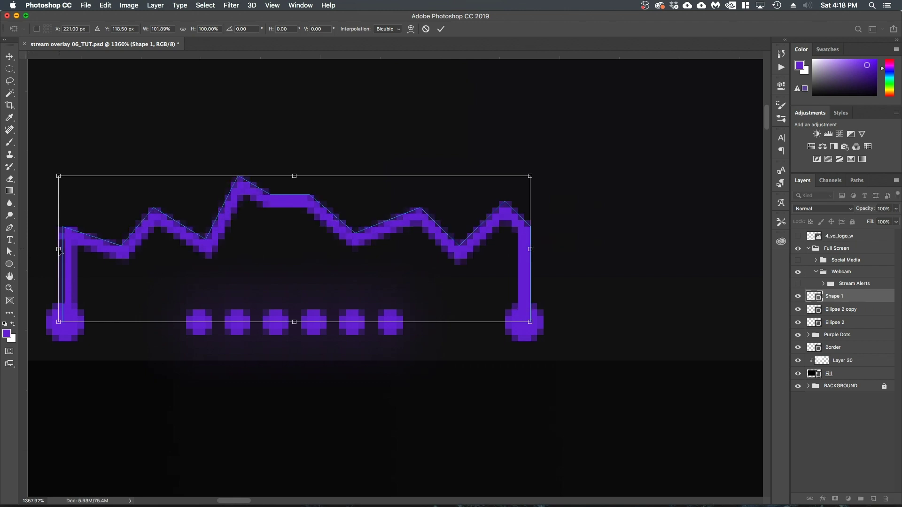
{"action": "left_click_drag", "start_coordinate": [59, 249], "coordinate": [52, 249]}
{"action": "key", "text": "super+z"}
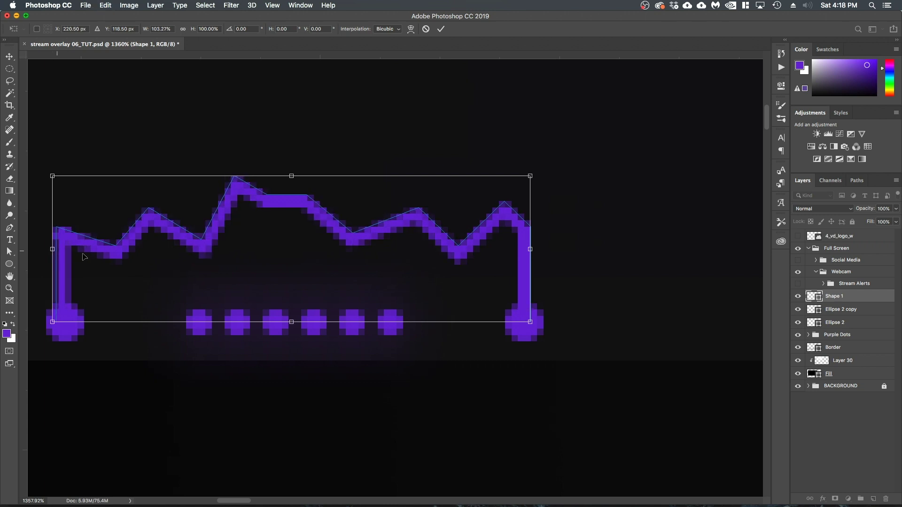
{"action": "left_click", "coordinate": [440, 28]}
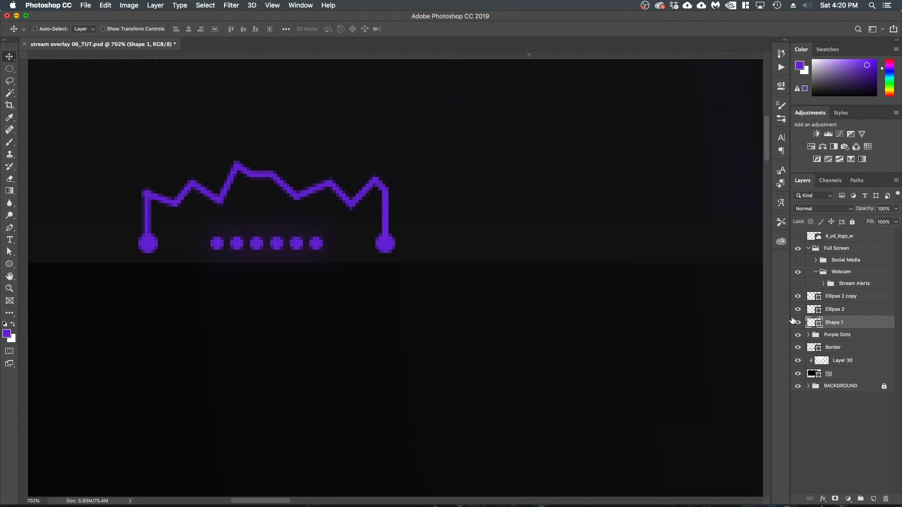
Step: Group the zigzag shape and both large dot layers and name the group Wire
{"action": "left_click", "coordinate": [854, 300]}
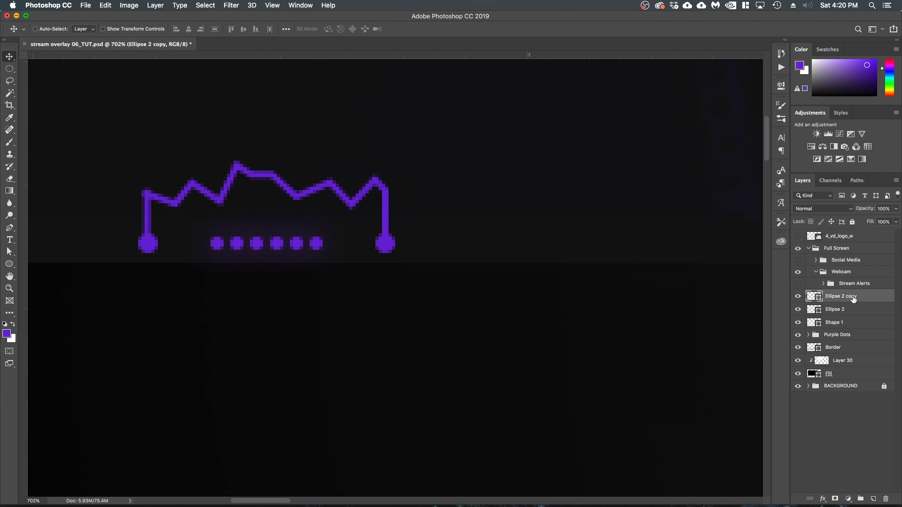
{"action": "left_click", "coordinate": [856, 323], "text": "shift"}
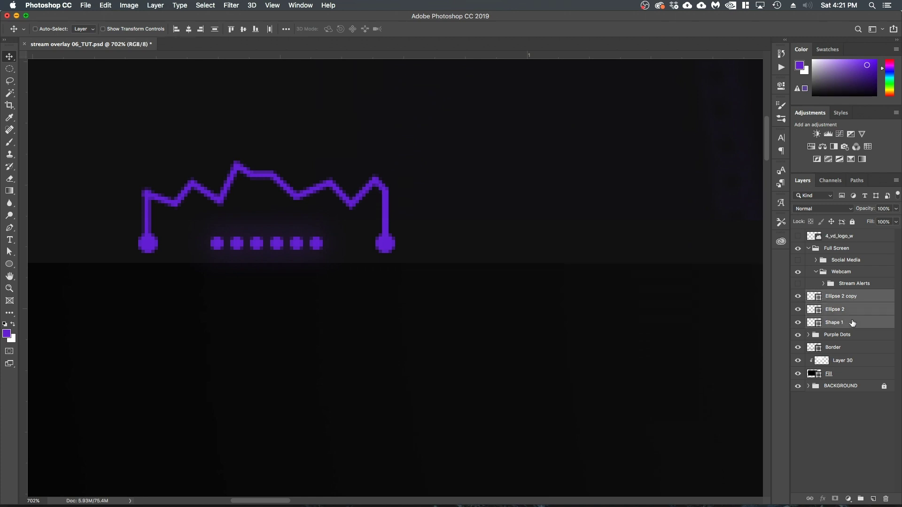
{"action": "key", "text": "super+g"}
{"action": "type", "text": "Wire"}
{"action": "key", "text": "Return"}
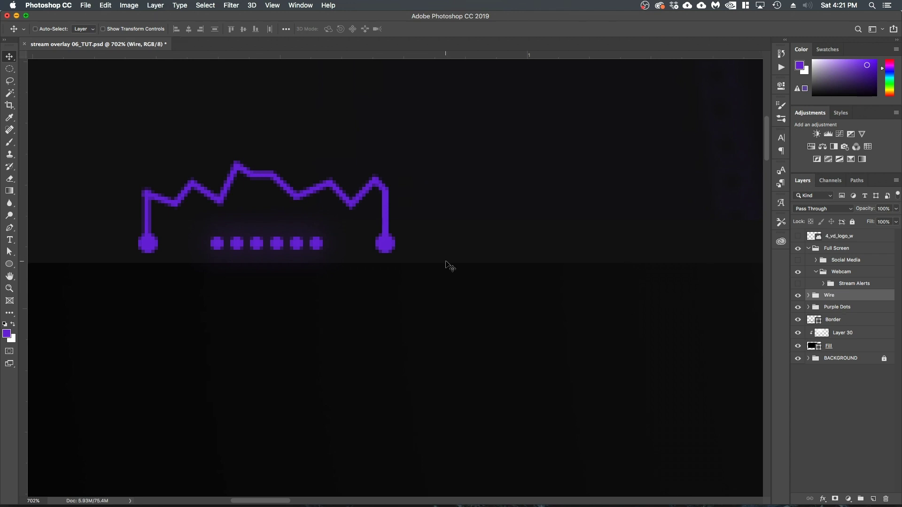
Step: Duplicate the Purple Dots group along the top border, just right of the wire
{"action": "scroll", "coordinate": [364, 213], "scroll_direction": "down", "scroll_amount": 10, "text": "alt"}
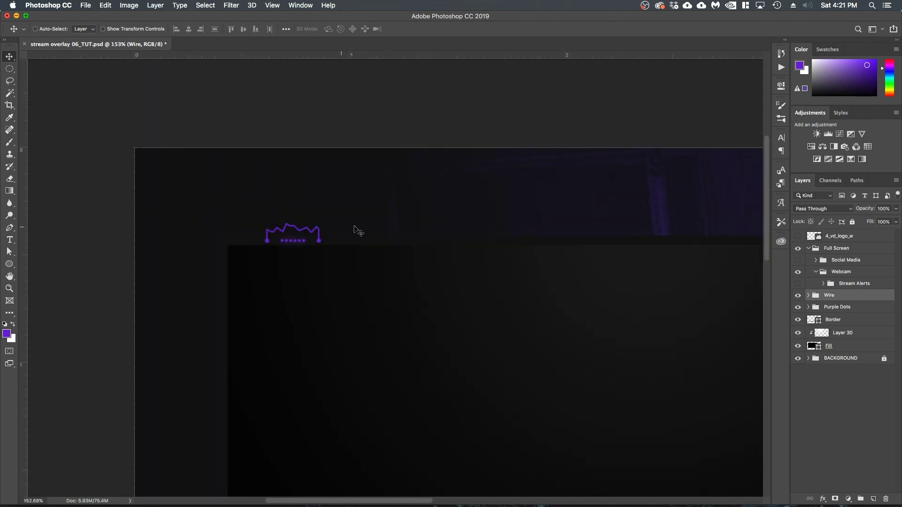
{"action": "left_click_drag", "start_coordinate": [471, 254], "coordinate": [414, 268]}
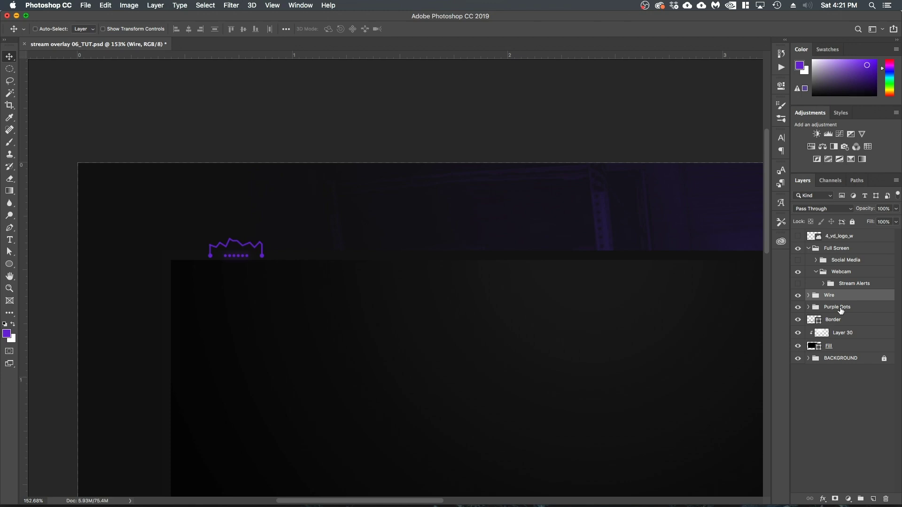
{"action": "left_click", "coordinate": [840, 310]}
{"action": "scroll", "coordinate": [331, 274], "scroll_direction": "right", "scroll_amount": 2}
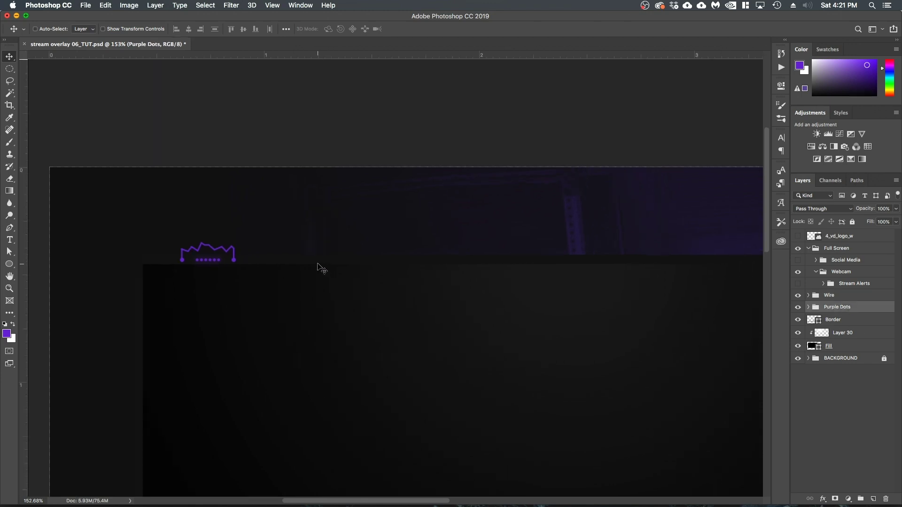
{"action": "left_click_drag", "start_coordinate": [218, 262], "coordinate": [273, 264]}
Step: Try to duplicate the Wire group to the right of the second dot row, with equal gaps
{"action": "left_click", "coordinate": [837, 296]}
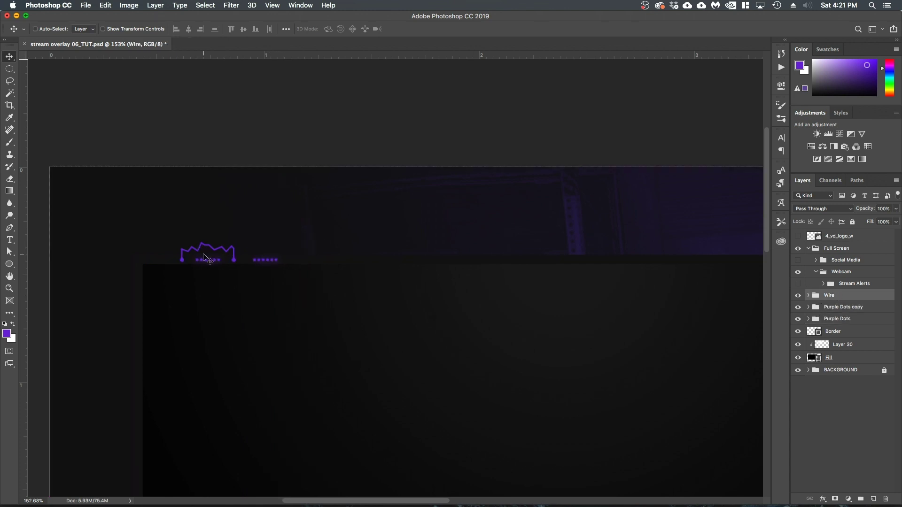
{"action": "left_click_drag", "start_coordinate": [206, 259], "coordinate": [320, 254]}
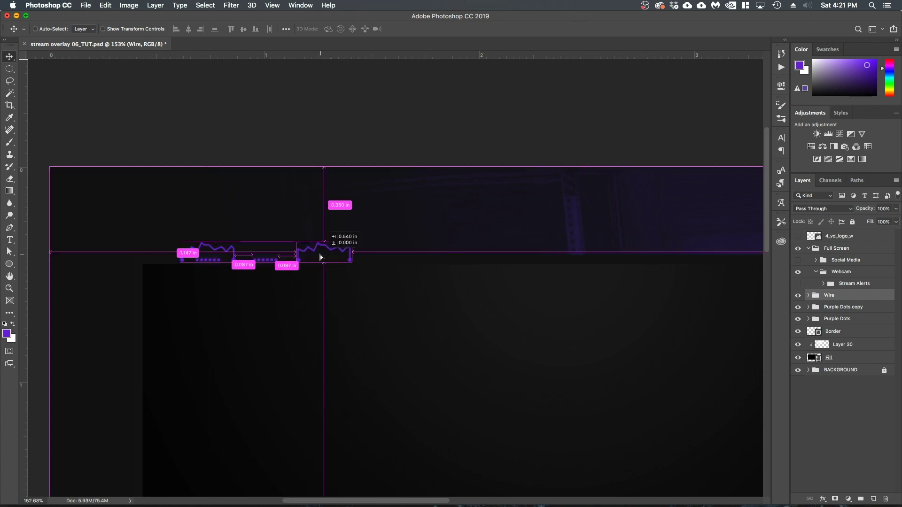
{"action": "left_click_drag", "start_coordinate": [320, 254], "coordinate": [320, 255]}
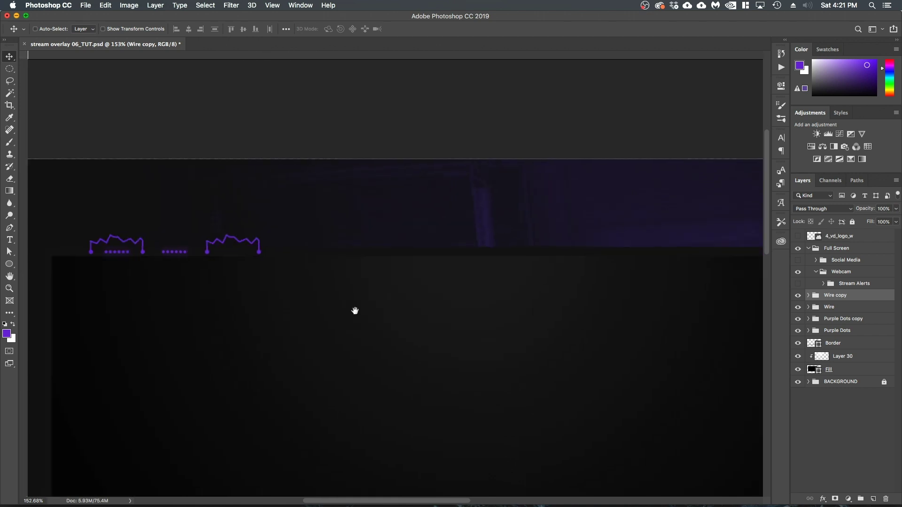
Step: Duplicate the Wire group and both dot groups together farther right along the top border
{"action": "left_click", "coordinate": [848, 320]}
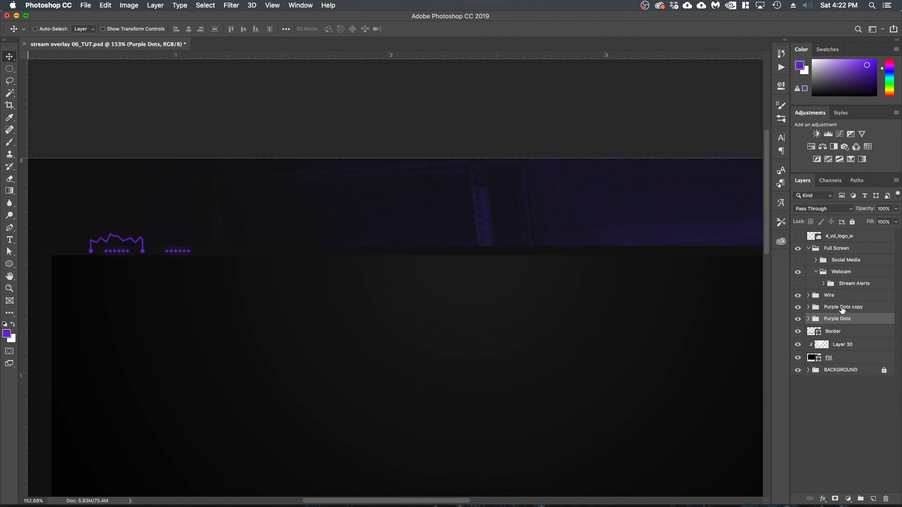
{"action": "left_click", "coordinate": [843, 309]}
{"action": "left_click", "coordinate": [838, 298], "text": "shift"}
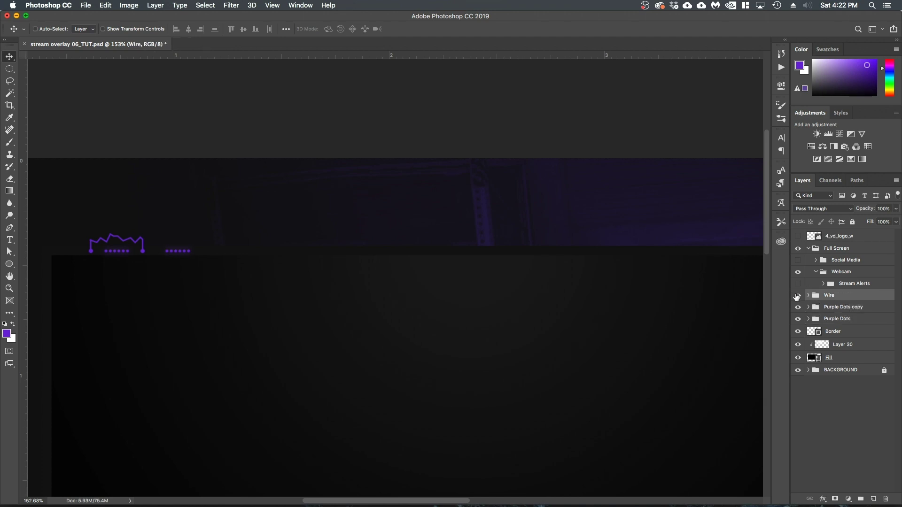
{"action": "left_click", "coordinate": [832, 322], "text": "shift"}
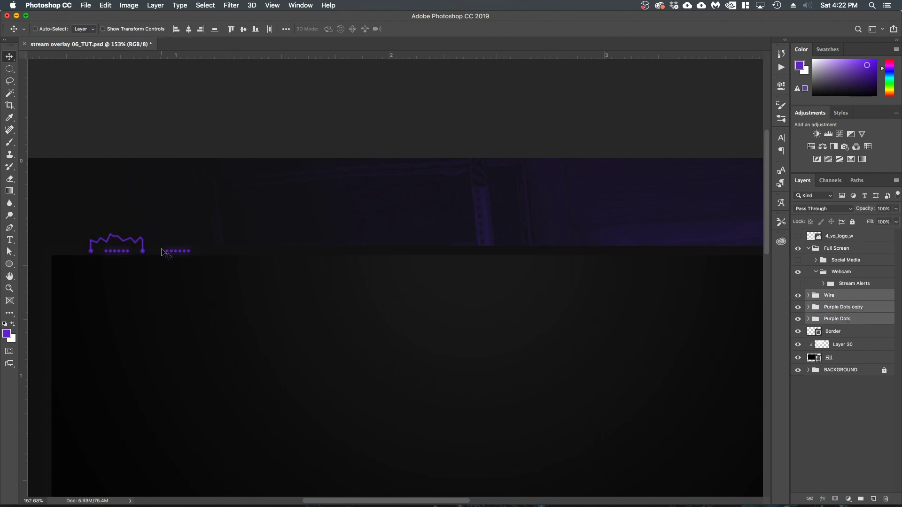
{"action": "left_click_drag", "start_coordinate": [166, 254], "coordinate": [292, 252]}
{"action": "scroll", "coordinate": [695, 303], "scroll_direction": "down", "scroll_amount": 1}
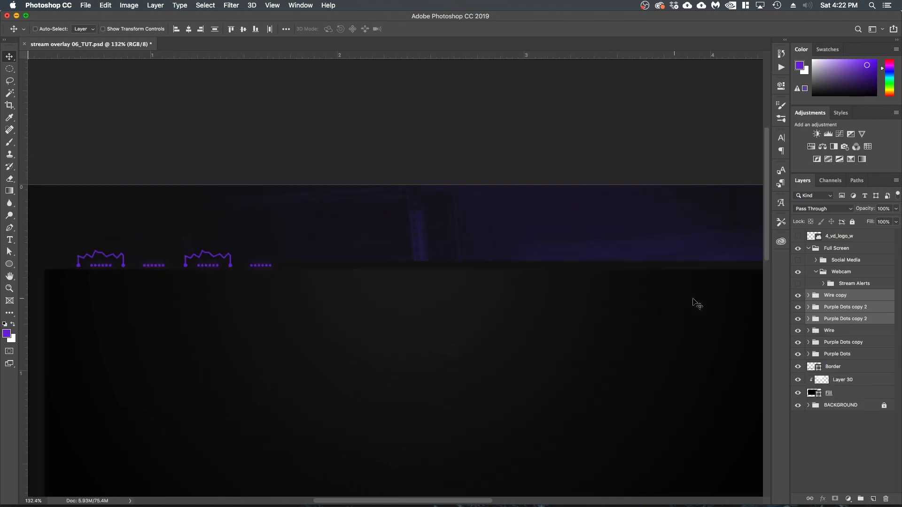
Step: Delete the rightmost duplicated dot row, which lies outside the second wire
{"action": "key", "text": "super+alt+a"}
{"action": "left_click", "coordinate": [798, 308]}
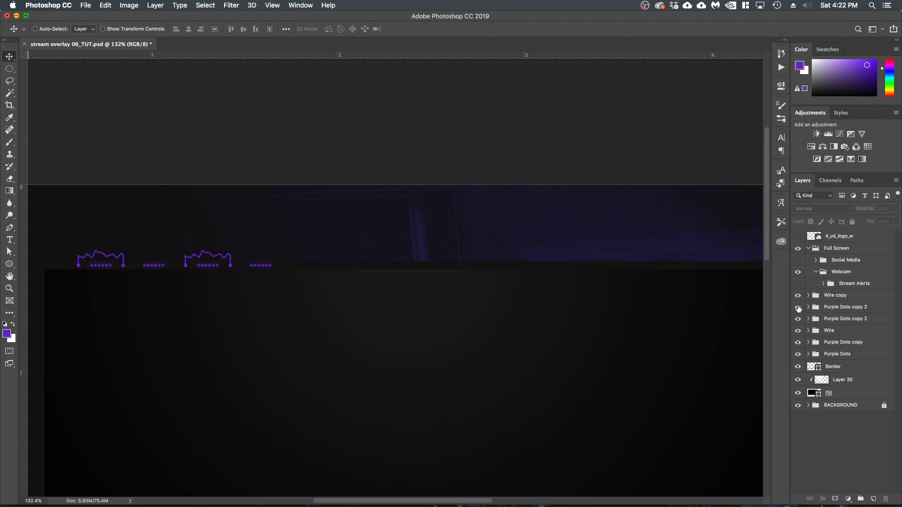
{"action": "left_click", "coordinate": [862, 308]}
{"action": "key", "text": "BackSpace"}
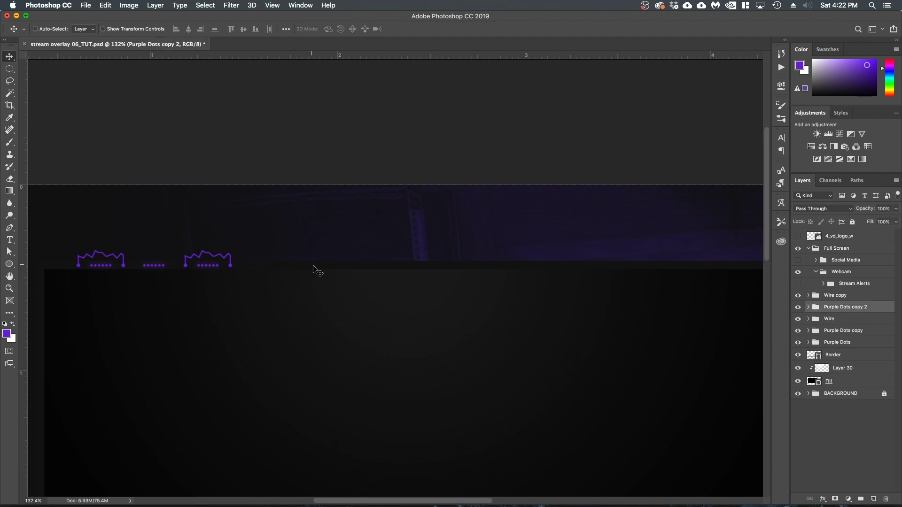
Step: Duplicate the complete wire and dot pattern onto the right end of the webcam frame's top border
{"action": "key", "text": "super+minus"}
{"action": "left_click_drag", "start_coordinate": [261, 269], "coordinate": [627, 264]}
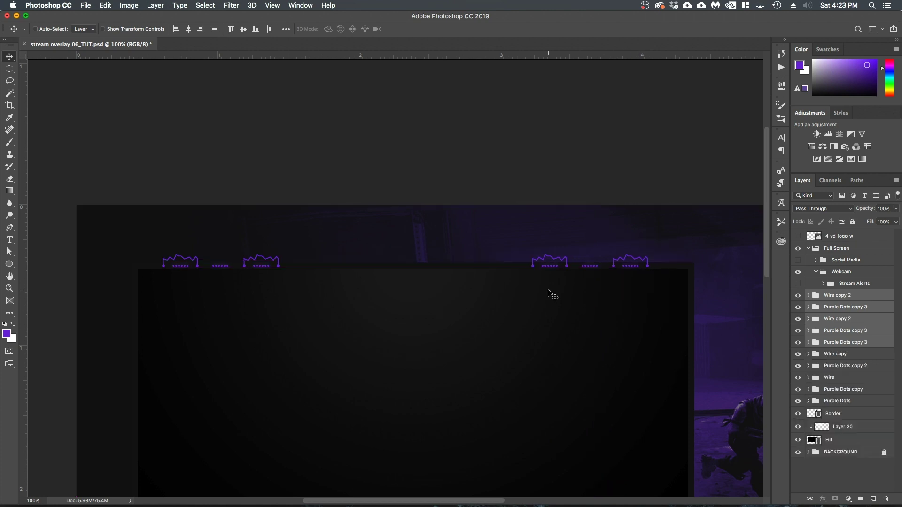
{"action": "left_click", "coordinate": [863, 476]}
Step: Group all the wire and dot groups as Top Wires, with Right and Left subgroups
{"action": "left_click", "coordinate": [844, 297]}
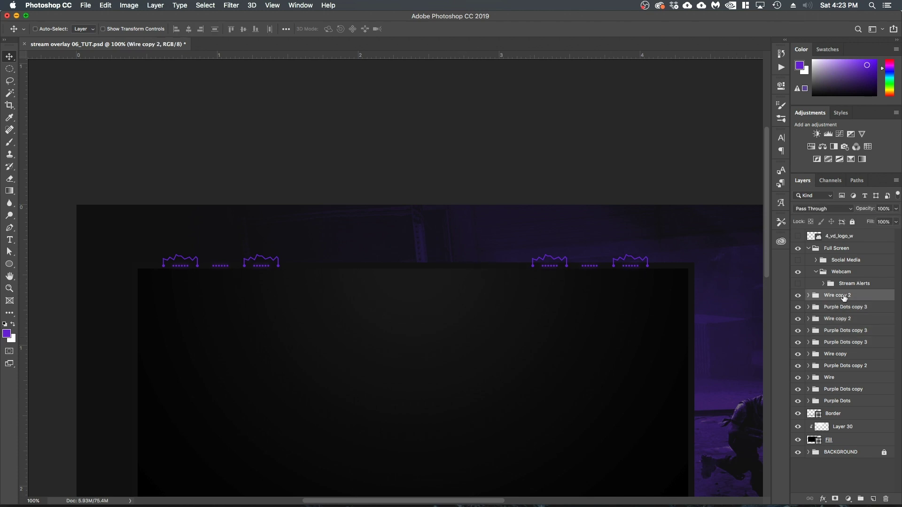
{"action": "left_click", "coordinate": [840, 402], "text": "shift"}
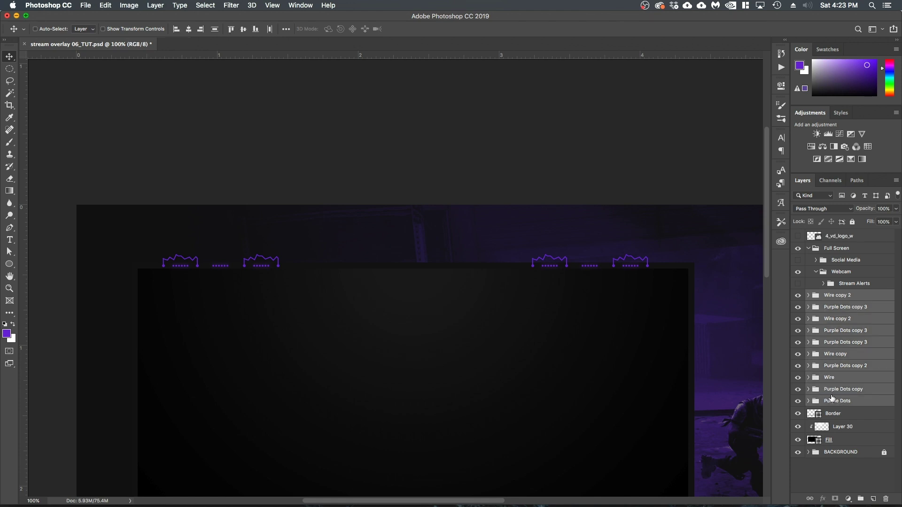
{"action": "key", "text": "super+g"}
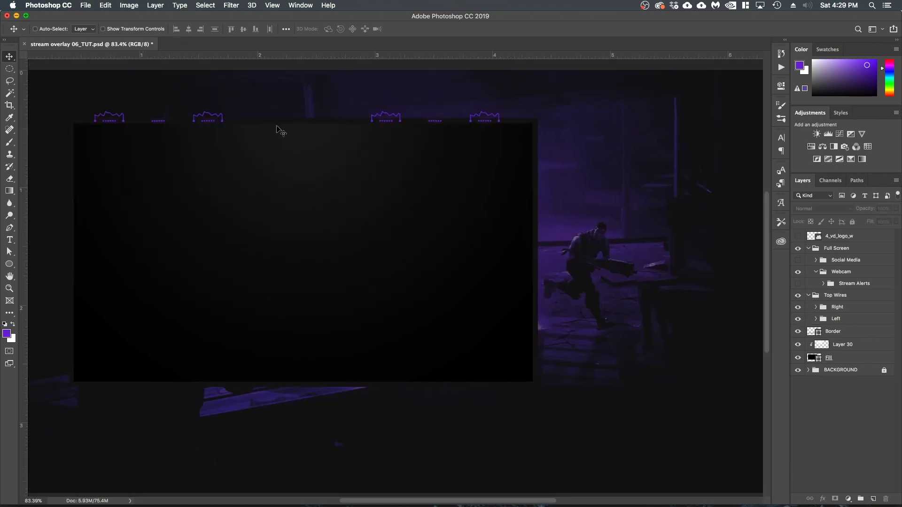
Step: Draw a 24 by 24 px square on the webcam frame's top border between the left and right wires
{"action": "scroll", "coordinate": [278, 131], "scroll_direction": "up", "scroll_amount": 3}
{"action": "scroll", "coordinate": [310, 208], "scroll_direction": "up", "scroll_amount": 3}
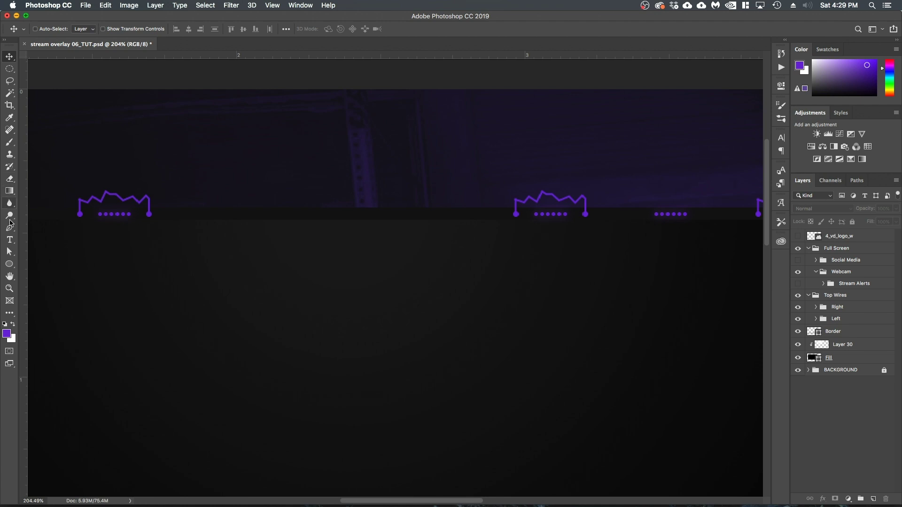
{"action": "right_click", "coordinate": [10, 269]}
{"action": "left_click", "coordinate": [47, 266]}
{"action": "left_click_drag", "start_coordinate": [348, 212], "coordinate": [359, 230]}
Step: Remove the square's stroke and fill it with the recently used purple
{"action": "left_click", "coordinate": [624, 140]}
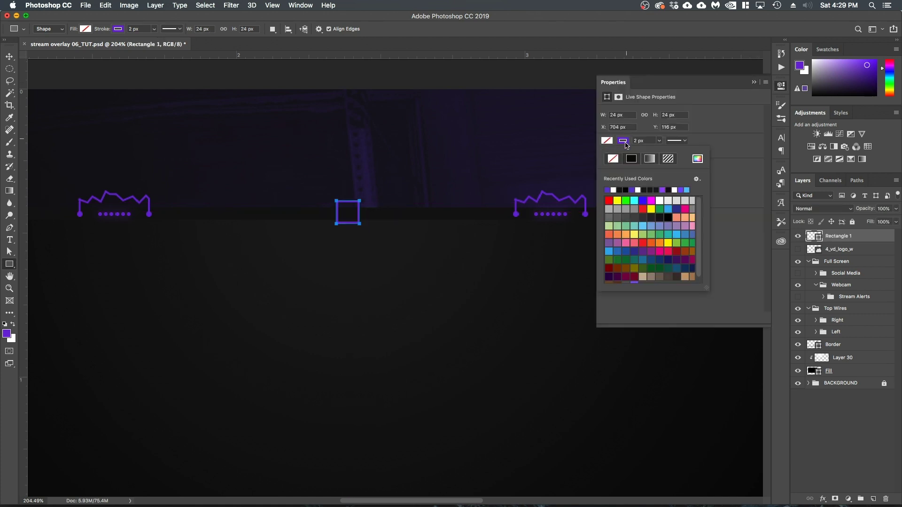
{"action": "left_click", "coordinate": [615, 159]}
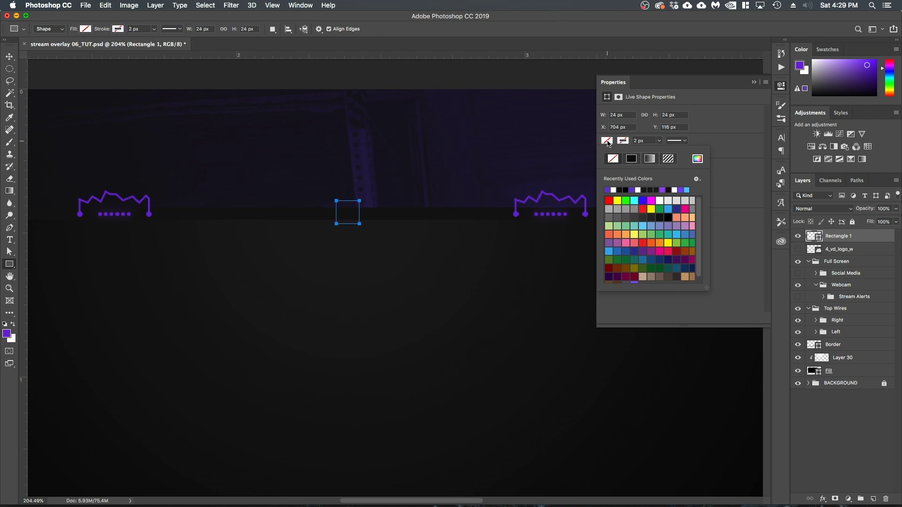
{"action": "left_click", "coordinate": [608, 190]}
{"action": "left_click", "coordinate": [753, 83]}
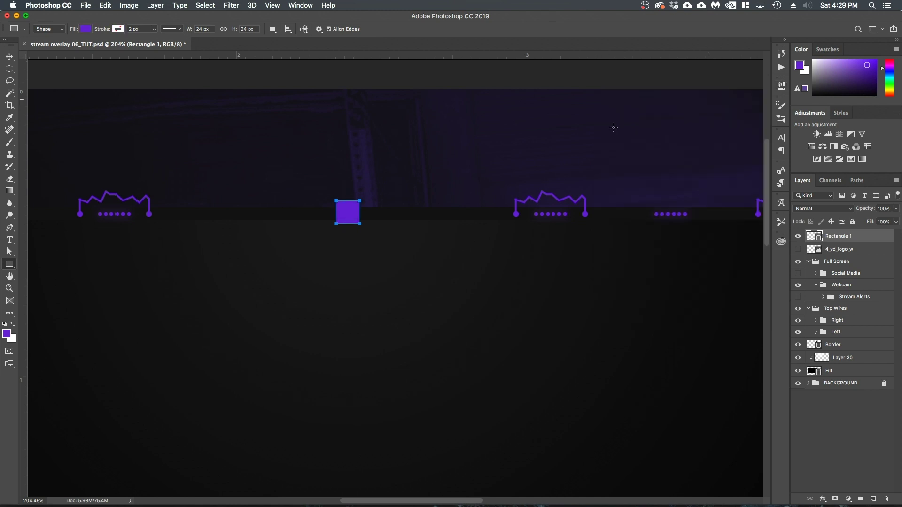
Step: Scale the purple square down to about 9 by 9 px
{"action": "key", "text": "v"}
{"action": "scroll", "coordinate": [353, 225], "scroll_direction": "up", "scroll_amount": 2}
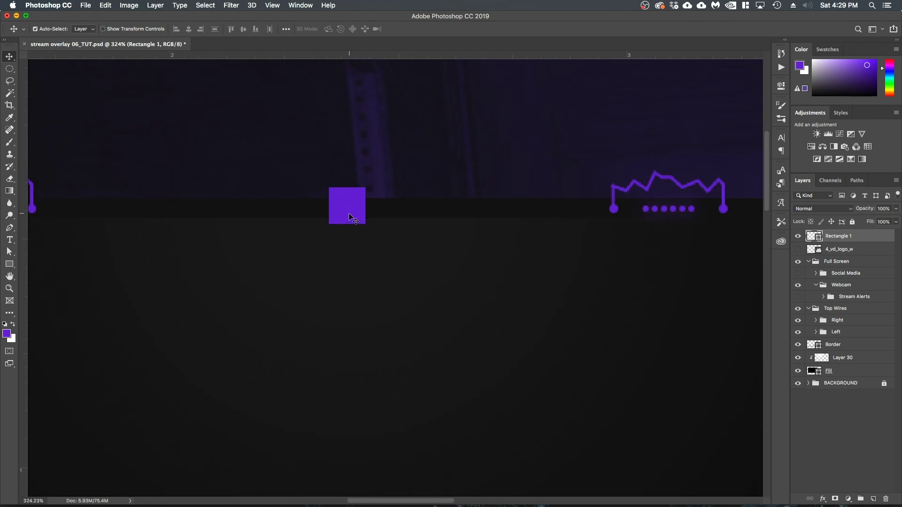
{"action": "key", "text": "super+t"}
{"action": "left_click_drag", "start_coordinate": [366, 187], "coordinate": [343, 206]}
{"action": "key", "text": "Return"}
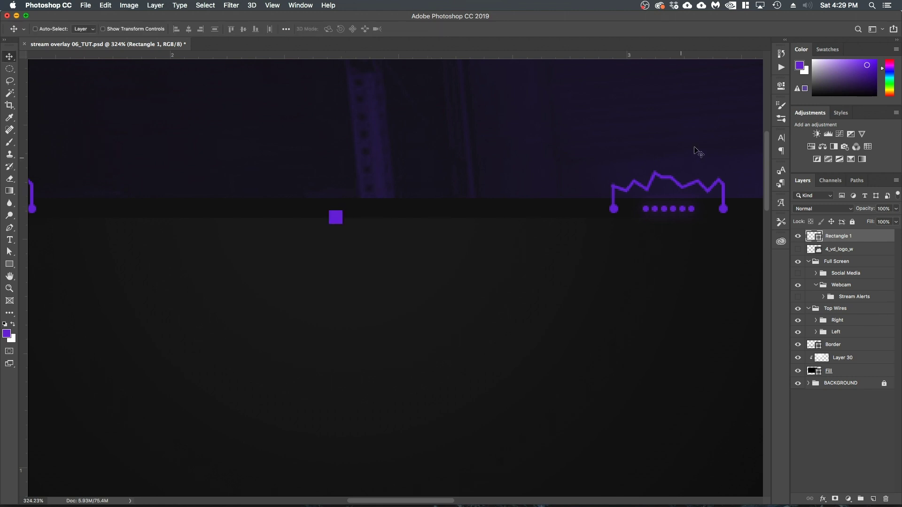
Step: Try a 4.5 px corner radius on the small square, then set it to 1 px
{"action": "left_click", "coordinate": [781, 85]}
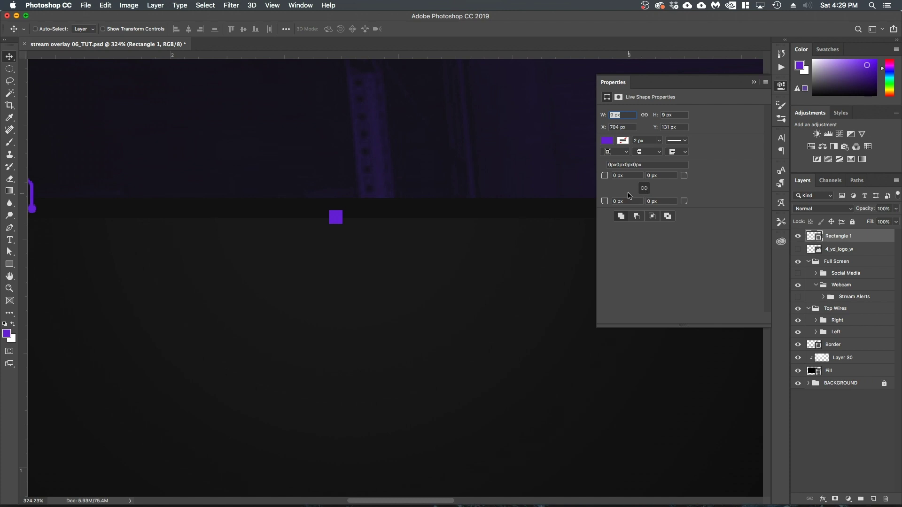
{"action": "left_click", "coordinate": [627, 175]}
{"action": "type", "text": "4.5"}
{"action": "key", "text": "Tab"}
{"action": "left_click", "coordinate": [630, 175]}
{"action": "type", "text": "1"}
{"action": "key", "text": "Tab"}
{"action": "left_click", "coordinate": [754, 81]}
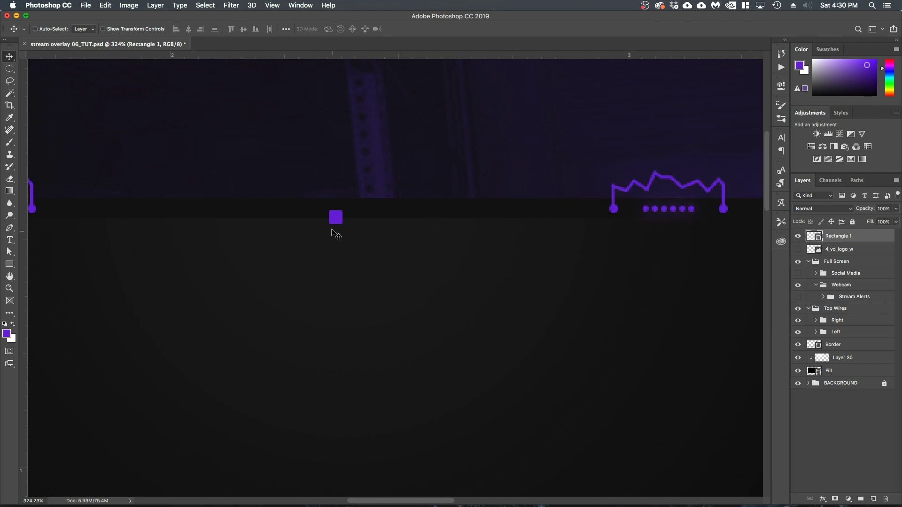
Step: Rotate the small square by 45° into a diamond
{"action": "scroll", "coordinate": [336, 232], "scroll_direction": "up", "scroll_amount": 3}
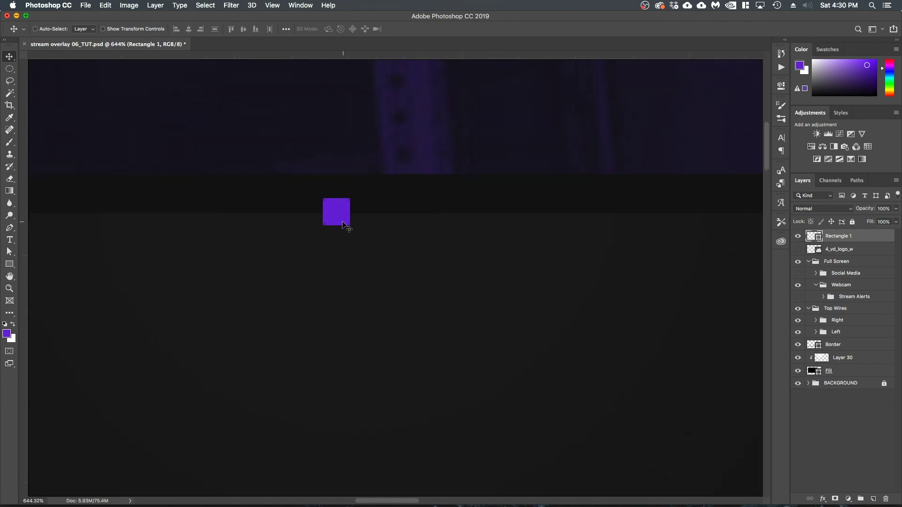
{"action": "scroll", "coordinate": [353, 221], "scroll_direction": "up", "scroll_amount": 3}
{"action": "key", "text": "super+t"}
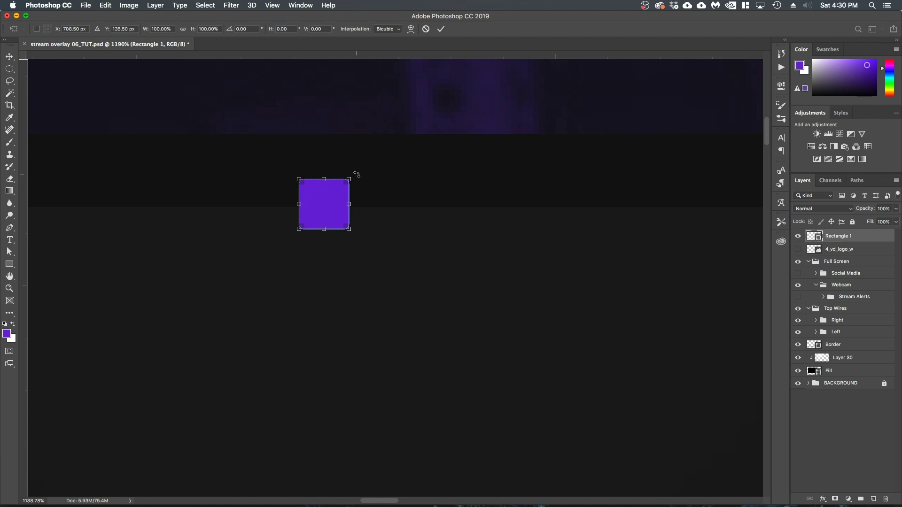
{"action": "left_click_drag", "start_coordinate": [356, 175], "coordinate": [375, 214]}
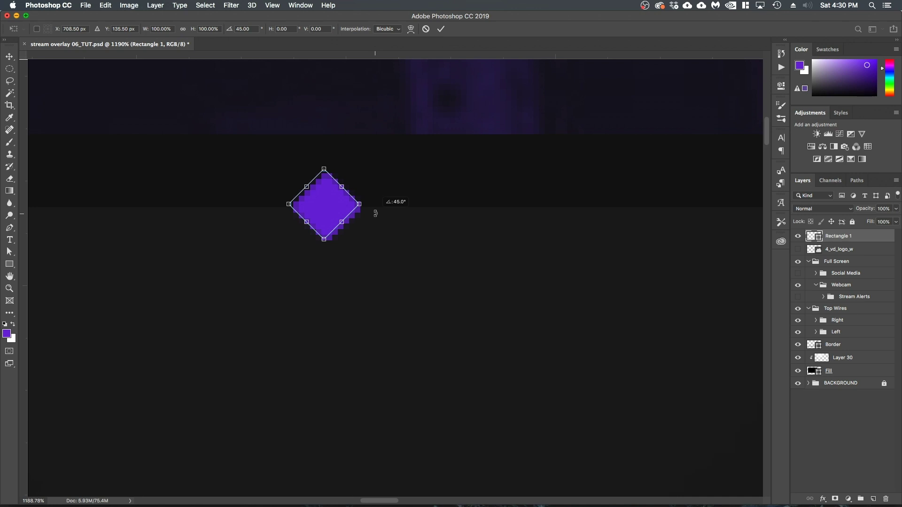
{"action": "left_click", "coordinate": [441, 29]}
Step: Center the diamond horizontally on the webcam frame's top border
{"action": "scroll", "coordinate": [372, 196], "scroll_direction": "down", "scroll_amount": 5}
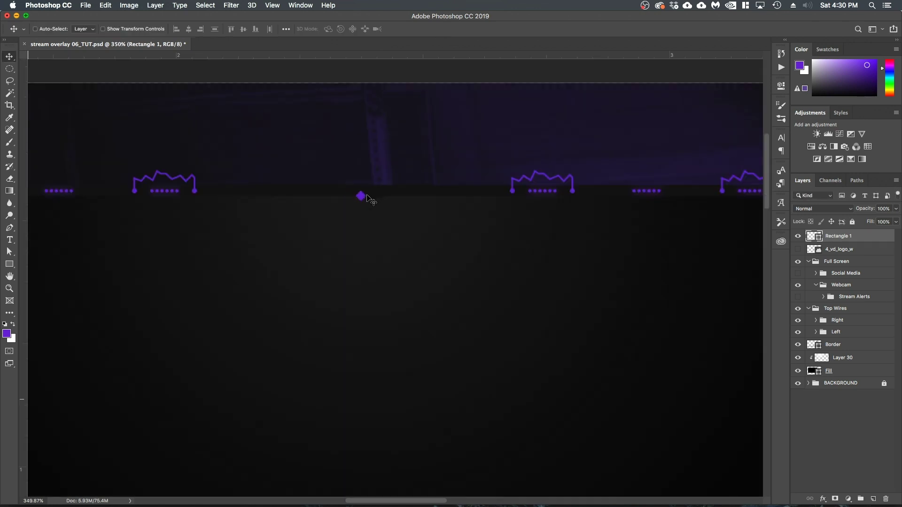
{"action": "left_click_drag", "start_coordinate": [361, 197], "coordinate": [363, 196]}
{"action": "scroll", "coordinate": [371, 216], "scroll_direction": "down", "scroll_amount": 5}
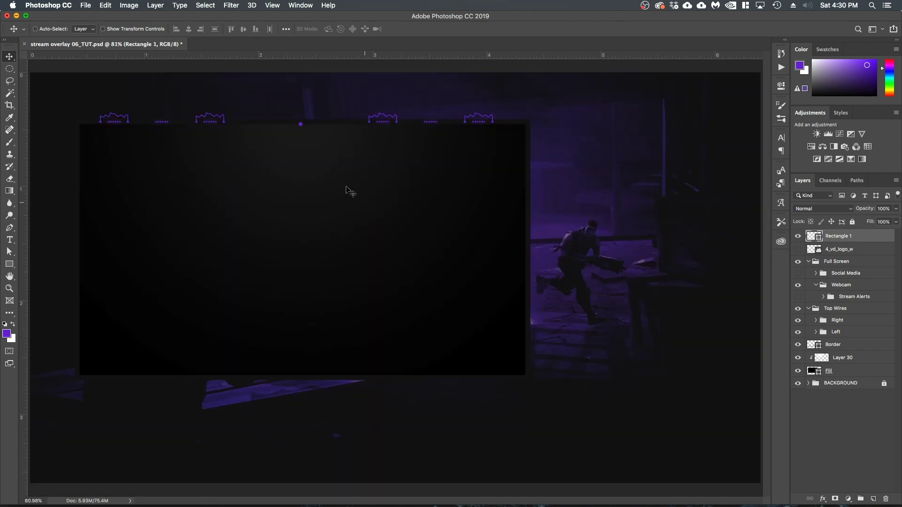
Step: Duplicate the diamond to its right as a row of three progressively smaller, evenly spaced copies
{"action": "scroll", "coordinate": [301, 126], "scroll_direction": "up", "scroll_amount": 6}
{"action": "scroll", "coordinate": [302, 125], "scroll_direction": "up", "scroll_amount": 7}
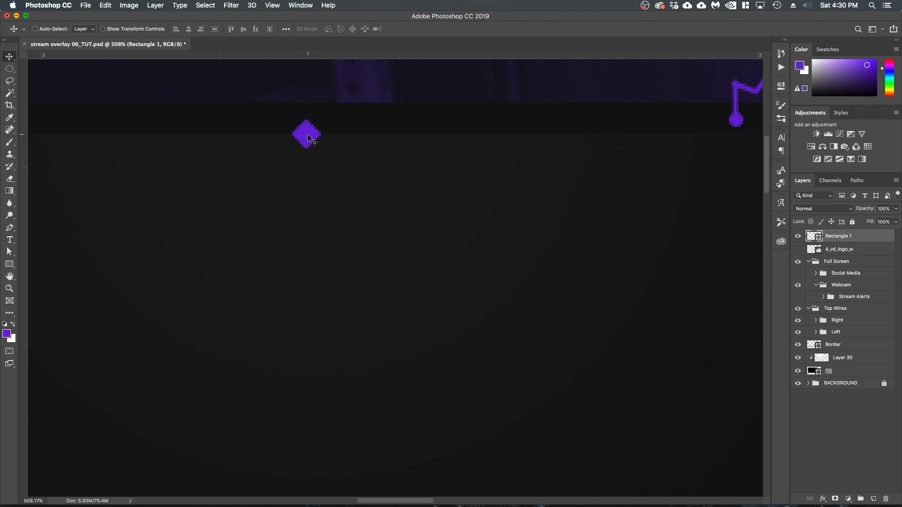
{"action": "left_click_drag", "start_coordinate": [309, 138], "coordinate": [352, 142]}
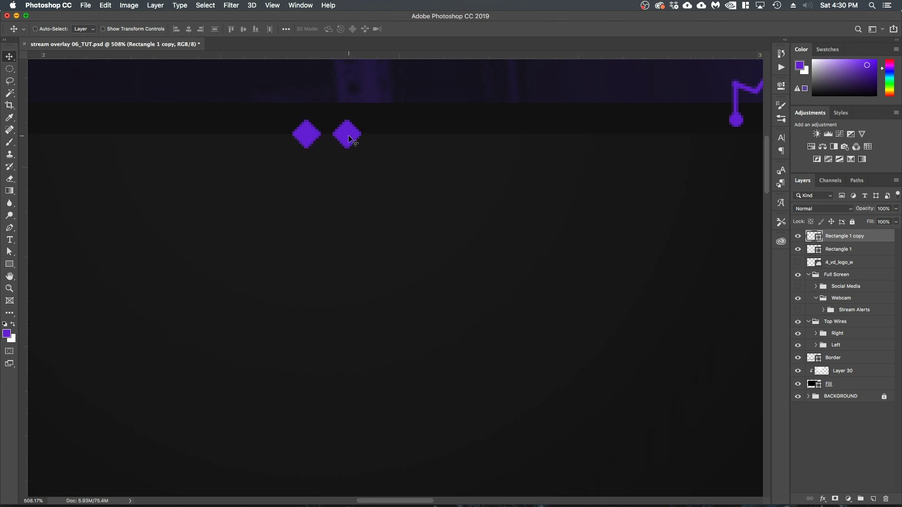
{"action": "key", "text": "super+t"}
{"action": "left_click_drag", "start_coordinate": [359, 117], "coordinate": [355, 119]}
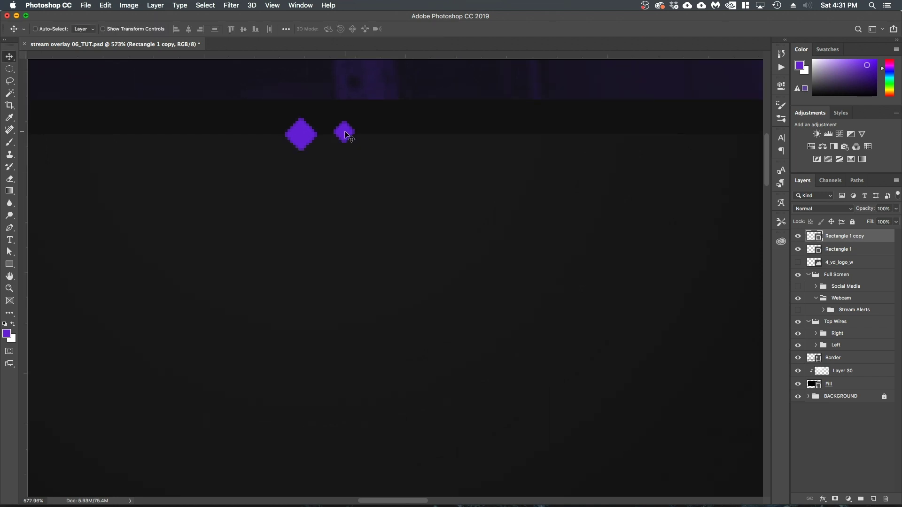
{"action": "left_click_drag", "start_coordinate": [345, 135], "coordinate": [348, 135]}
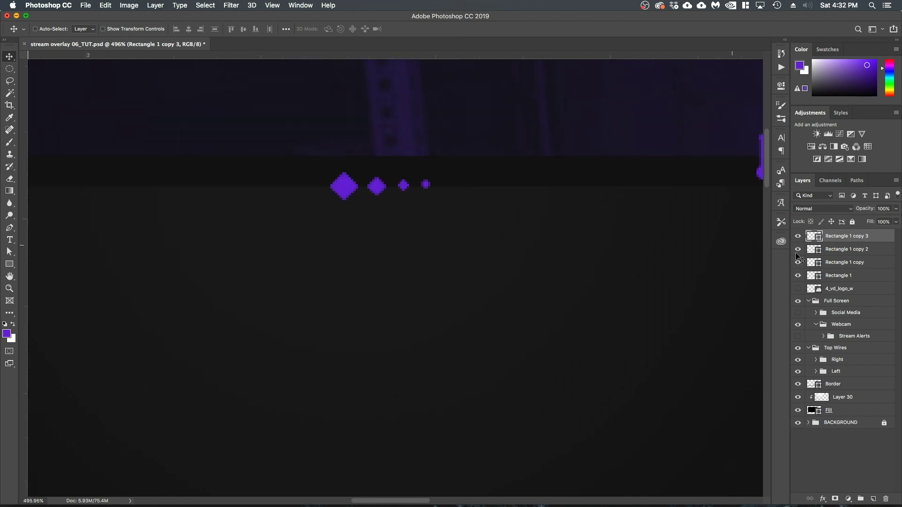
Step: Group the three smaller diamond layers and name the group Right
{"action": "left_click", "coordinate": [855, 264], "text": "shift"}
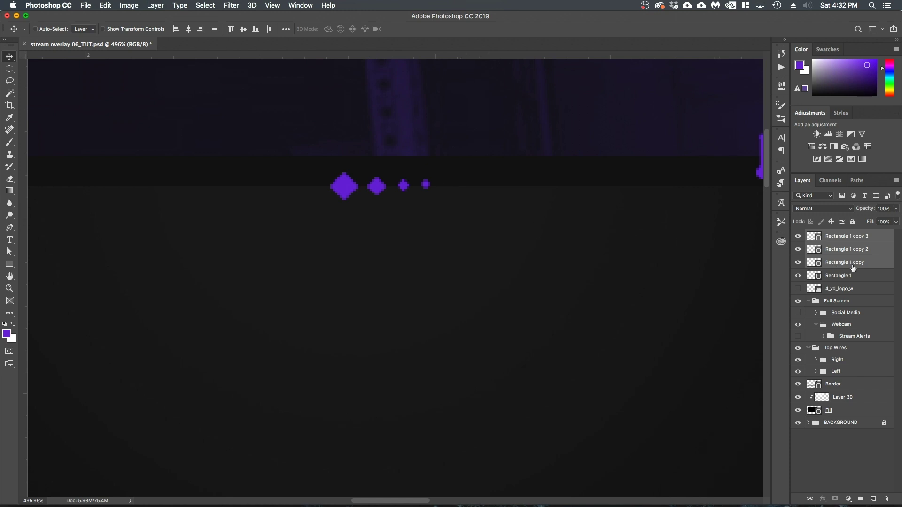
{"action": "key", "text": "super+g"}
{"action": "double_click", "coordinate": [838, 236]}
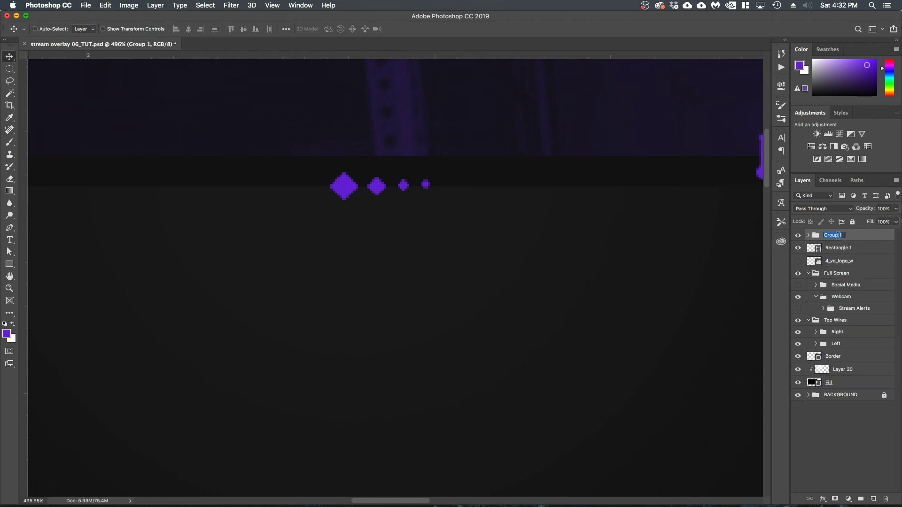
{"action": "type", "text": "Right"}
{"action": "key", "text": "Return"}
Step: Duplicate the Right diamond group to the other side of the large diamond and flip the copy horizontally
{"action": "left_click_drag", "start_coordinate": [352, 193], "coordinate": [267, 188]}
{"action": "key", "text": "super+t"}
{"action": "right_click", "coordinate": [261, 186]}
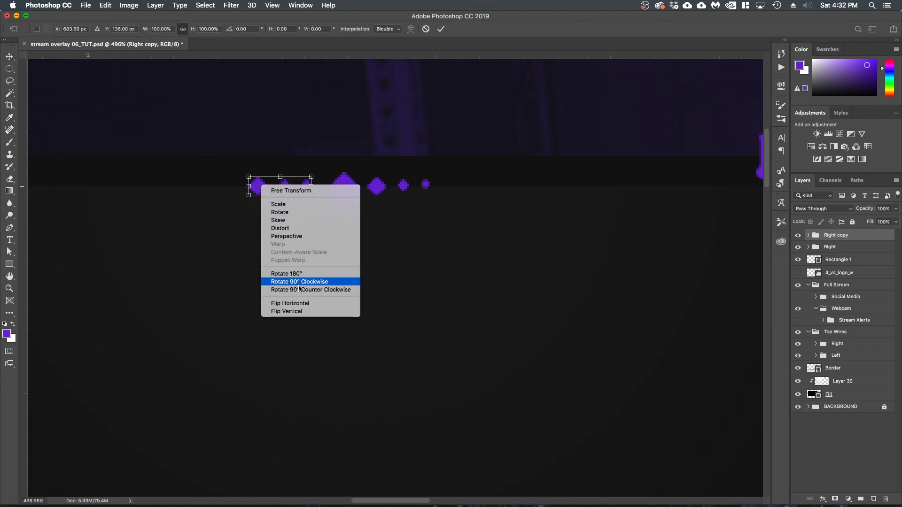
{"action": "left_click", "coordinate": [294, 304]}
{"action": "key", "text": "Return"}
Step: Align the mirrored diamonds symmetrically beside the large diamond and rename their group Left
{"action": "left_click_drag", "start_coordinate": [301, 189], "coordinate": [305, 195]}
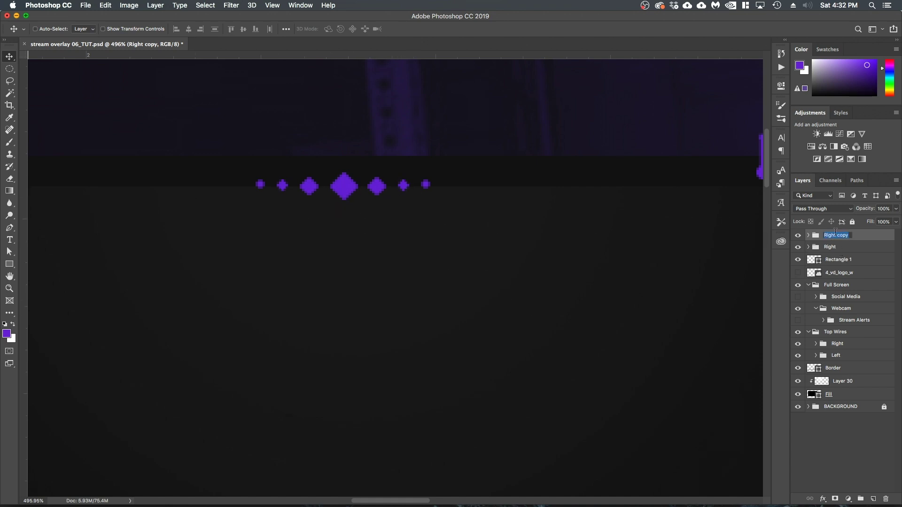
{"action": "type", "text": "Left"}
{"action": "key", "text": "Return"}
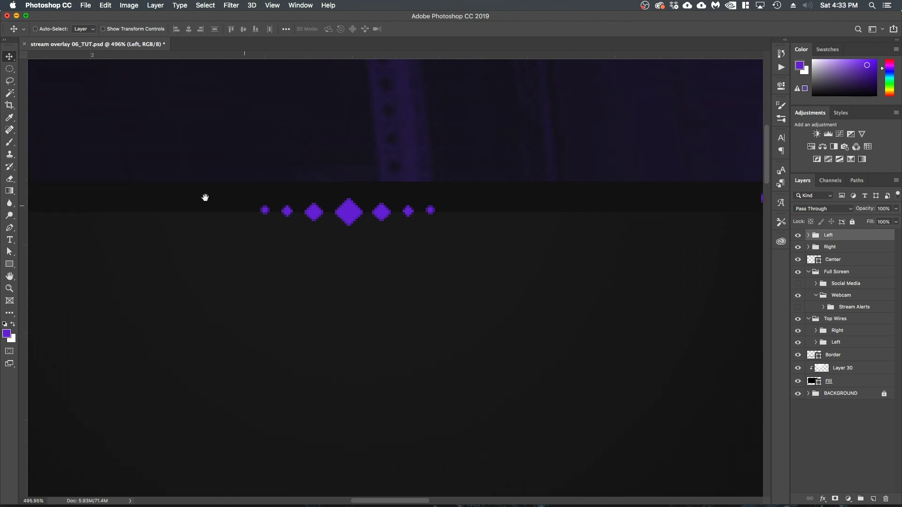
Step: Flip the zigzag wire above the center diamonds vertically so its straight ends point upward
{"action": "left_click_drag", "start_coordinate": [204, 197], "coordinate": [282, 283]}
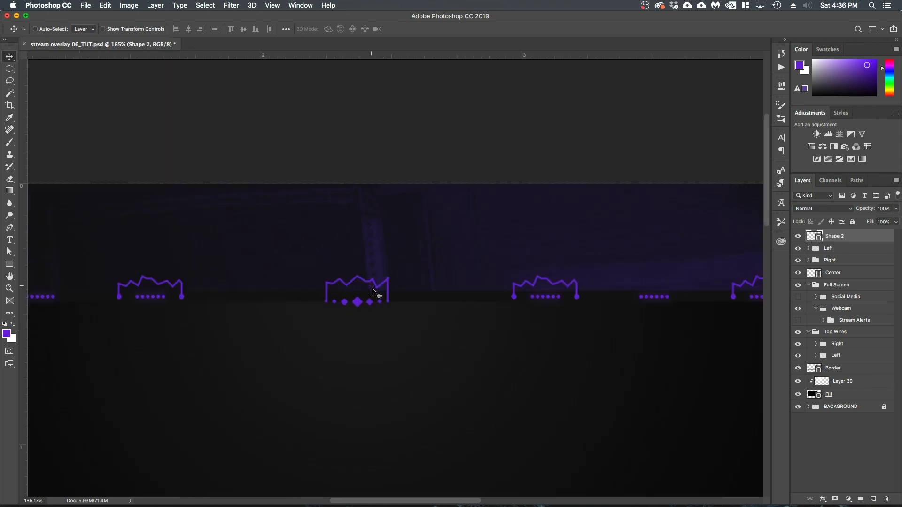
{"action": "key", "text": "super+t"}
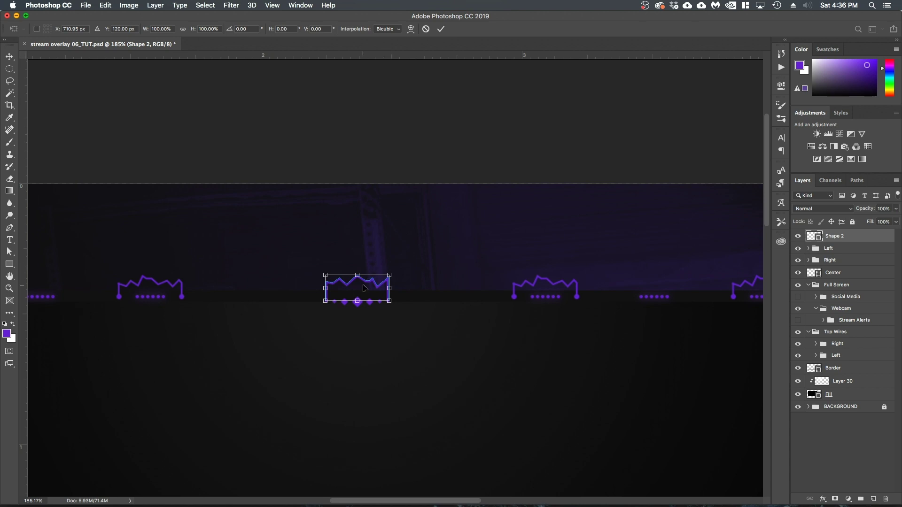
{"action": "right_click", "coordinate": [365, 287]}
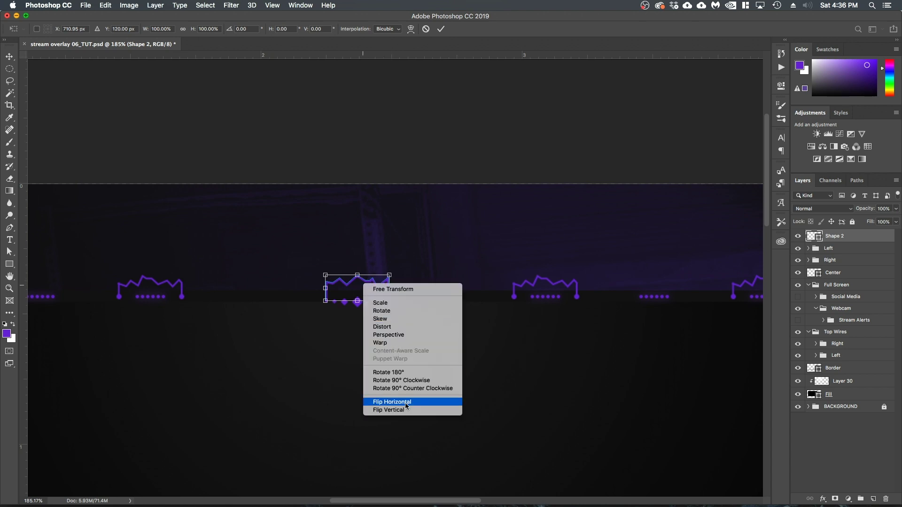
{"action": "left_click", "coordinate": [406, 410]}
{"action": "key", "text": "Return"}
{"action": "scroll", "coordinate": [381, 277], "scroll_direction": "up", "scroll_amount": 3}
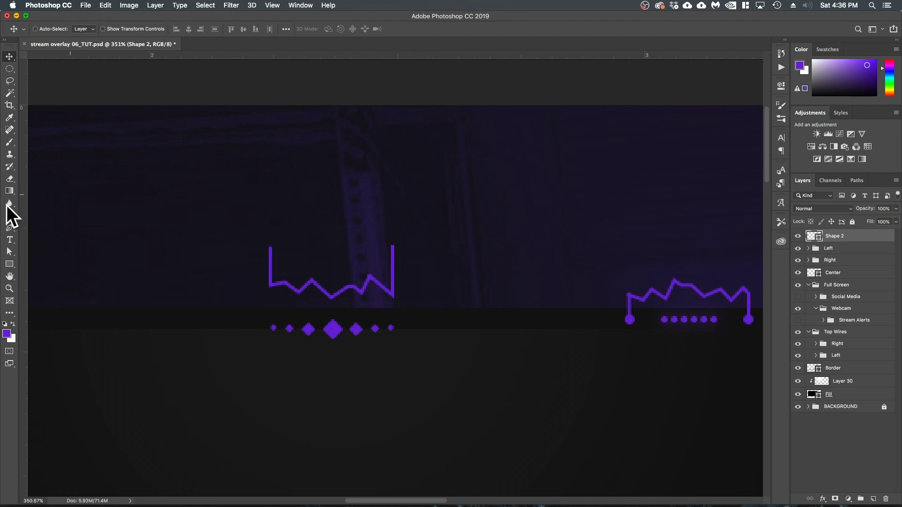
Step: Draw a rectangle about 107 by 16 px above the flipped center wire
{"action": "left_click", "coordinate": [9, 265]}
{"action": "left_click_drag", "start_coordinate": [255, 202], "coordinate": [343, 215]}
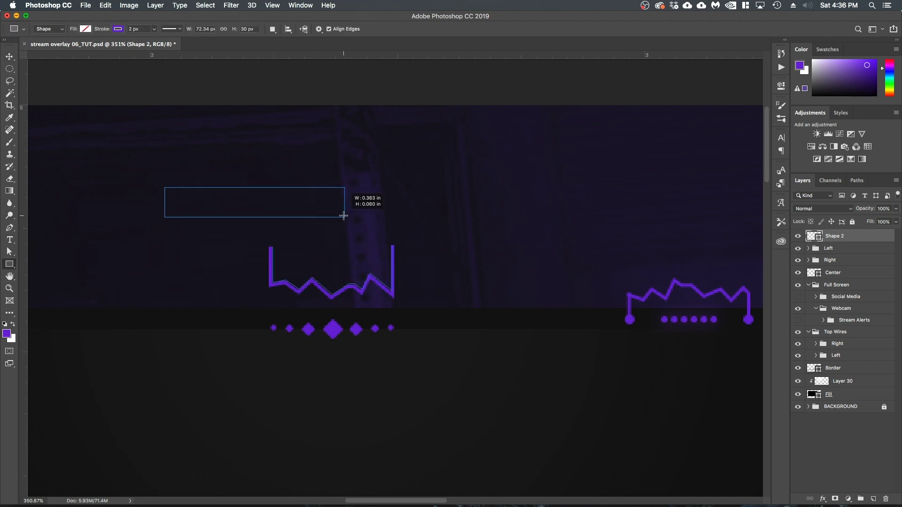
{"action": "left_click_drag", "start_coordinate": [343, 215], "coordinate": [344, 215]}
Step: Change the new rectangle's stroke color to black
{"action": "left_click", "coordinate": [621, 141]}
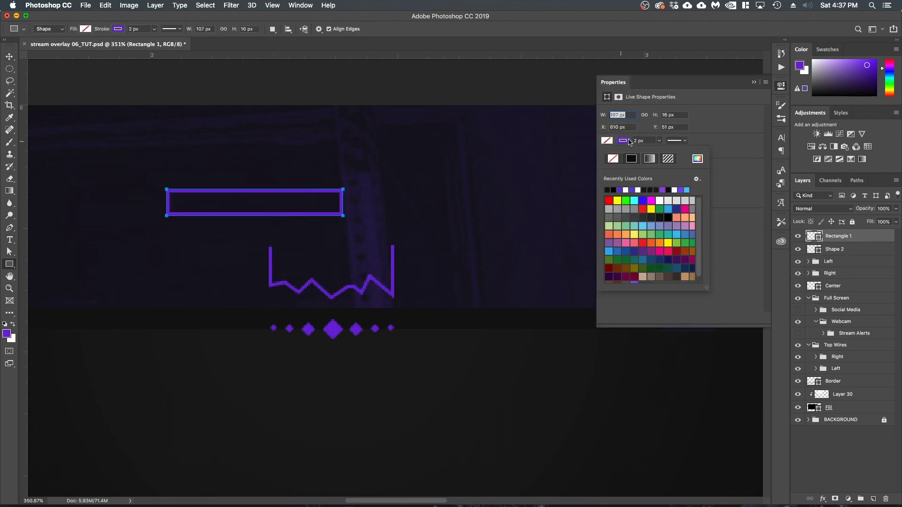
{"action": "left_click", "coordinate": [627, 141]}
{"action": "left_click", "coordinate": [626, 141]}
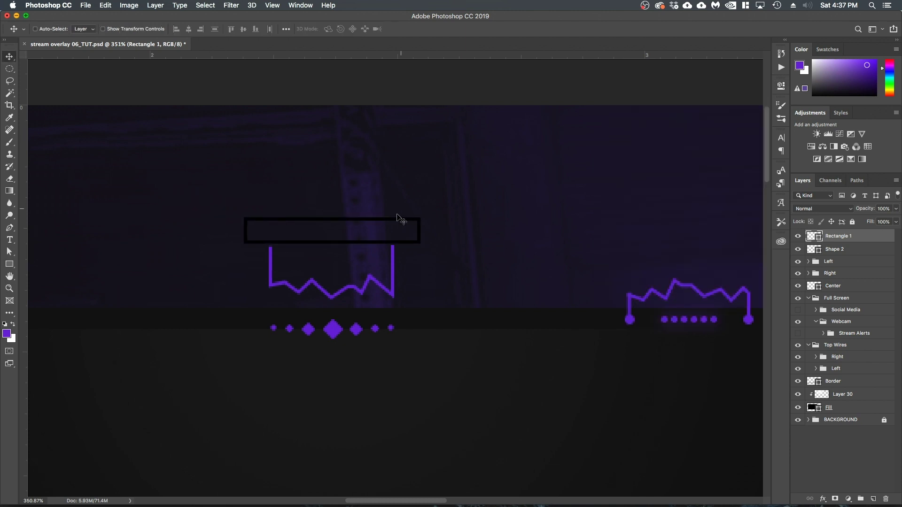
Step: Place the black rectangle centered on the upper ends of the center wire and make it slightly taller
{"action": "key", "text": "Down"}
{"action": "scroll", "coordinate": [381, 241], "scroll_direction": "up", "scroll_amount": 2}
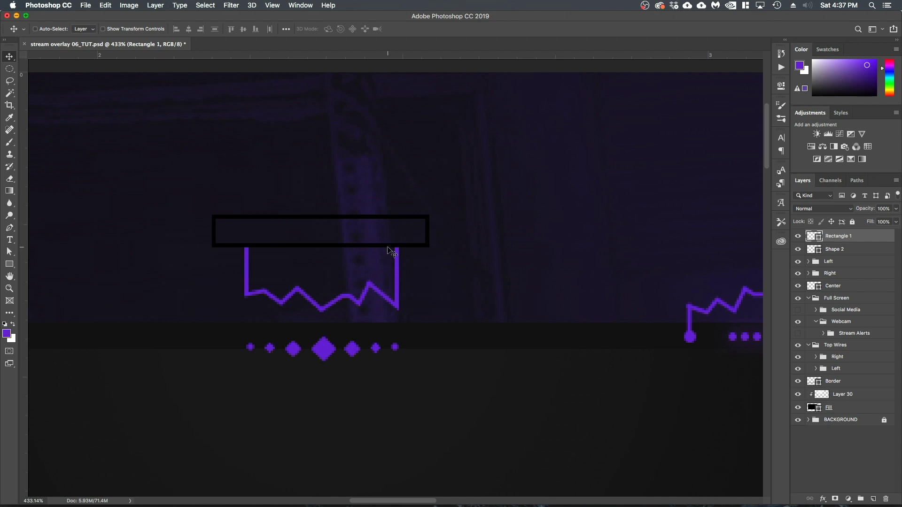
{"action": "left_click_drag", "start_coordinate": [380, 245], "coordinate": [382, 247]}
{"action": "key", "text": "super+t"}
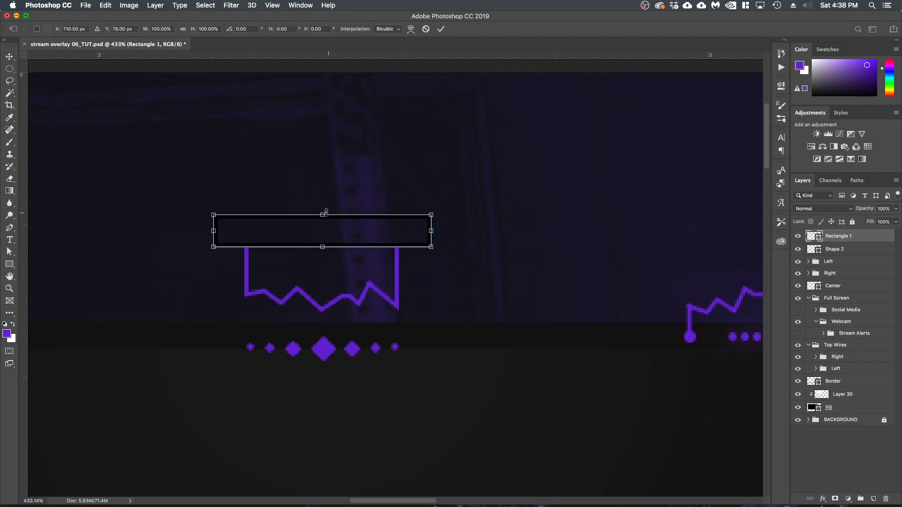
{"action": "key", "text": "Return"}
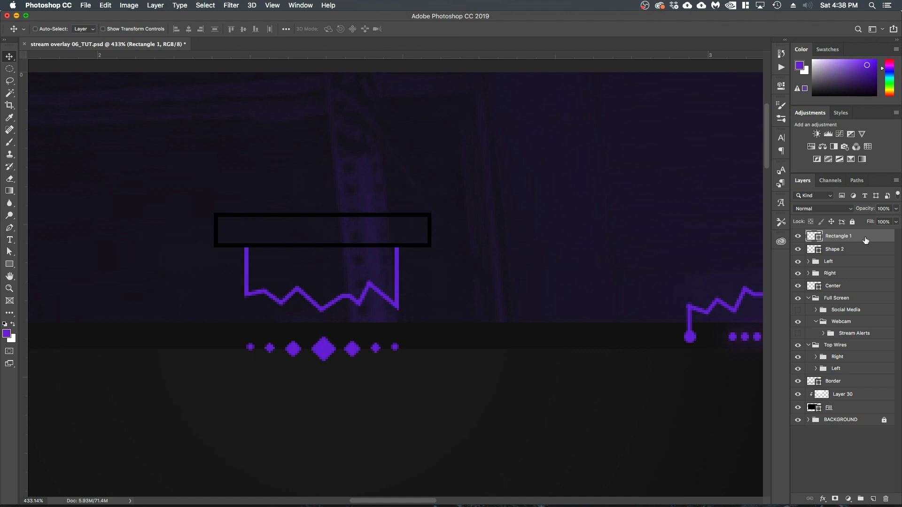
Step: Duplicate the black-outlined rectangle layer and remove the stroke from the original rectangle
{"action": "key", "text": "super"}
{"action": "key", "text": "super+j"}
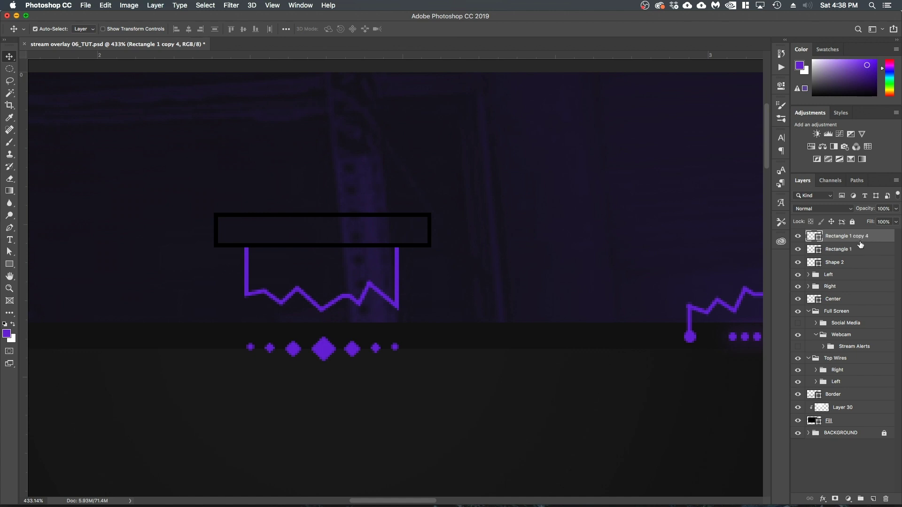
{"action": "left_click", "coordinate": [835, 251]}
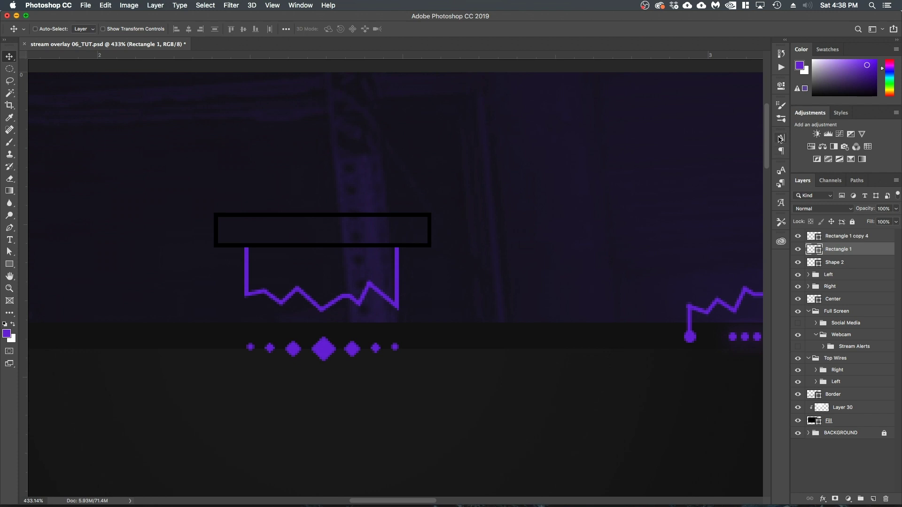
{"action": "left_click", "coordinate": [780, 104]}
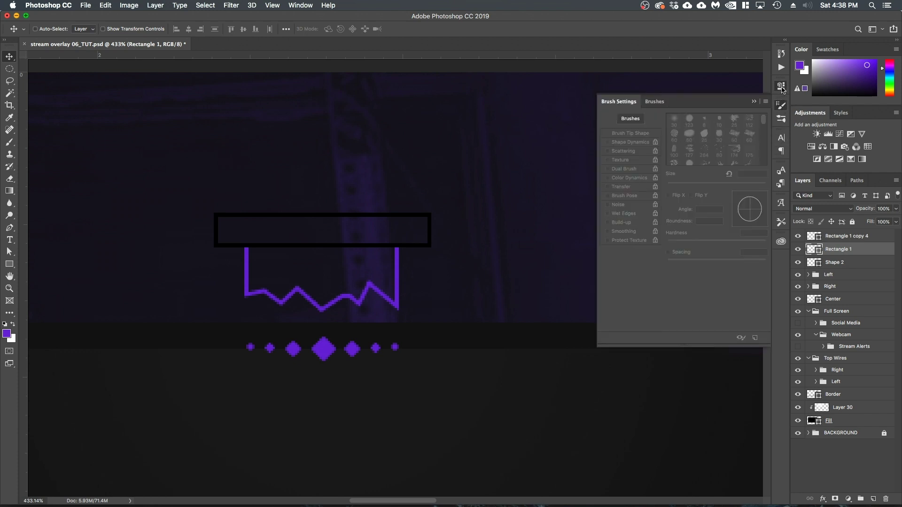
{"action": "left_click", "coordinate": [780, 86]}
{"action": "left_click", "coordinate": [622, 141]}
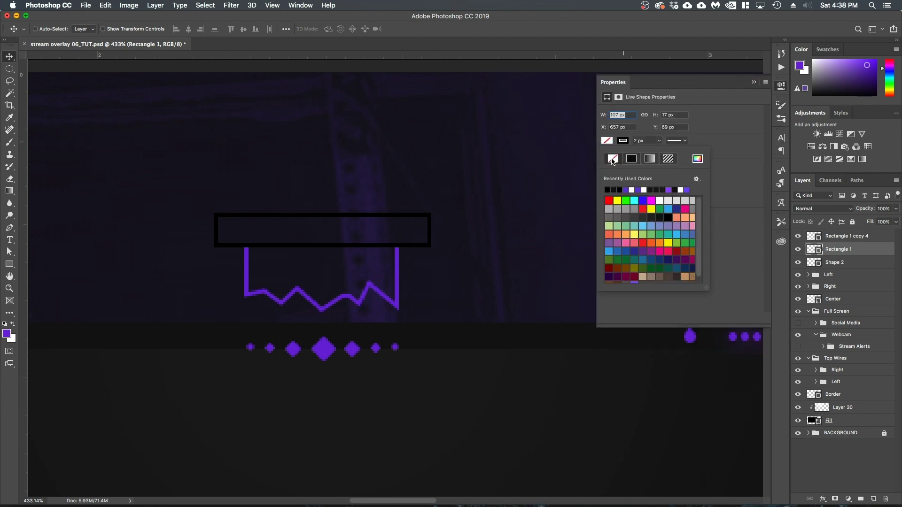
{"action": "left_click", "coordinate": [612, 159]}
Step: Fill the original rectangle with solid black (000000)
{"action": "left_click", "coordinate": [689, 131]}
{"action": "left_click", "coordinate": [606, 142]}
{"action": "left_click", "coordinate": [631, 159]}
{"action": "left_click", "coordinate": [697, 159]}
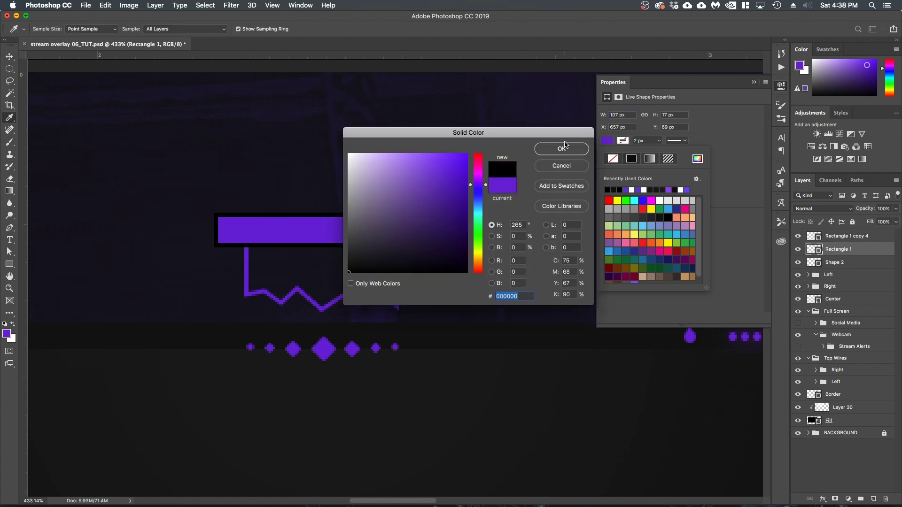
{"action": "left_click", "coordinate": [564, 147]}
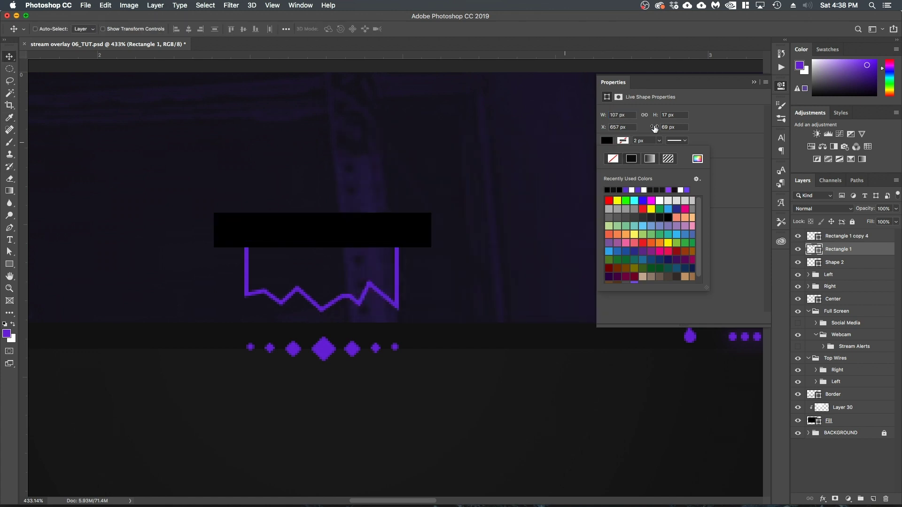
{"action": "left_click", "coordinate": [754, 82]}
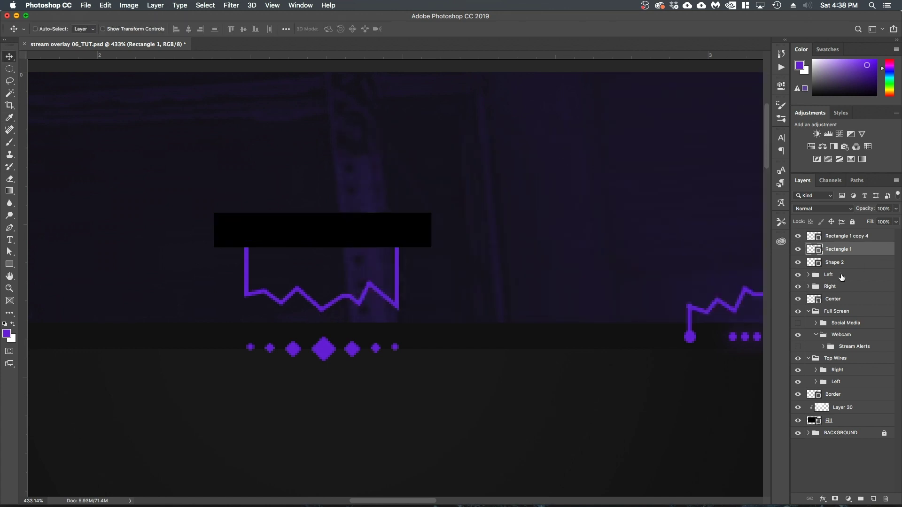
Step: Add a Gradient Overlay effect to the original rectangle's layer
{"action": "double_click", "coordinate": [886, 250]}
{"action": "left_click_drag", "start_coordinate": [436, 167], "coordinate": [489, 141]}
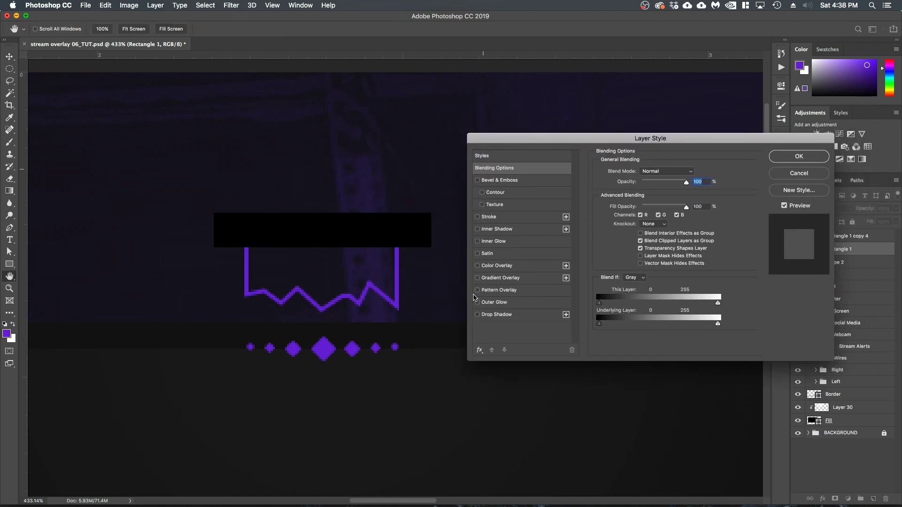
{"action": "left_click", "coordinate": [477, 278]}
{"action": "left_click", "coordinate": [497, 280]}
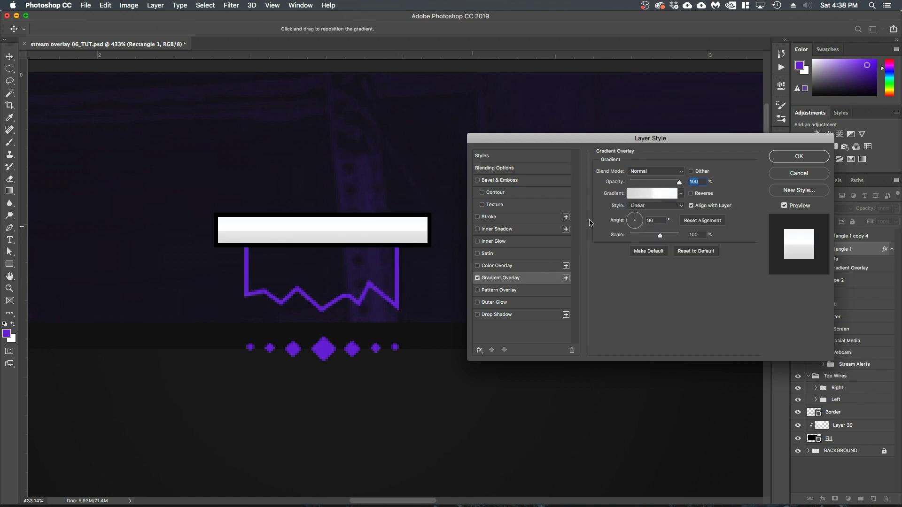
Step: Set the overlay gradient's first color stop to 0a0a0a and its 46% stop to 222222
{"action": "left_click", "coordinate": [656, 194]}
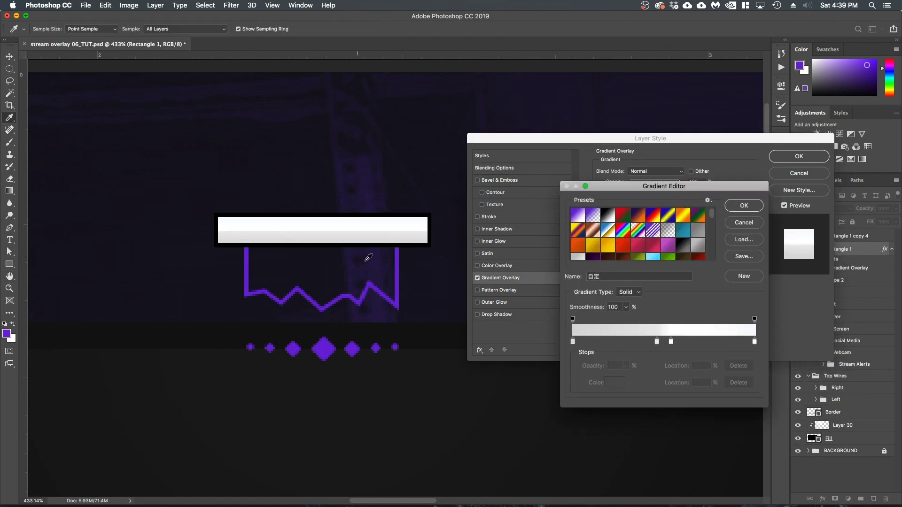
{"action": "left_click", "coordinate": [573, 343]}
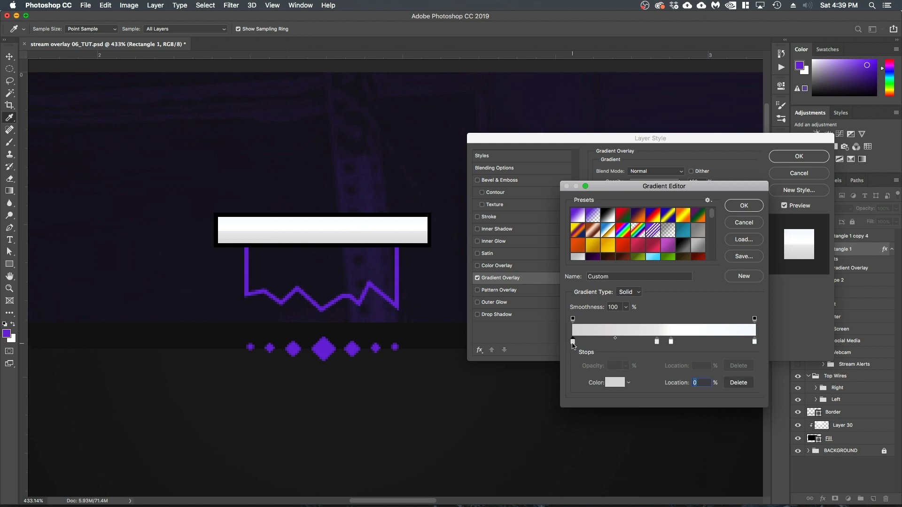
{"action": "left_click", "coordinate": [611, 383]}
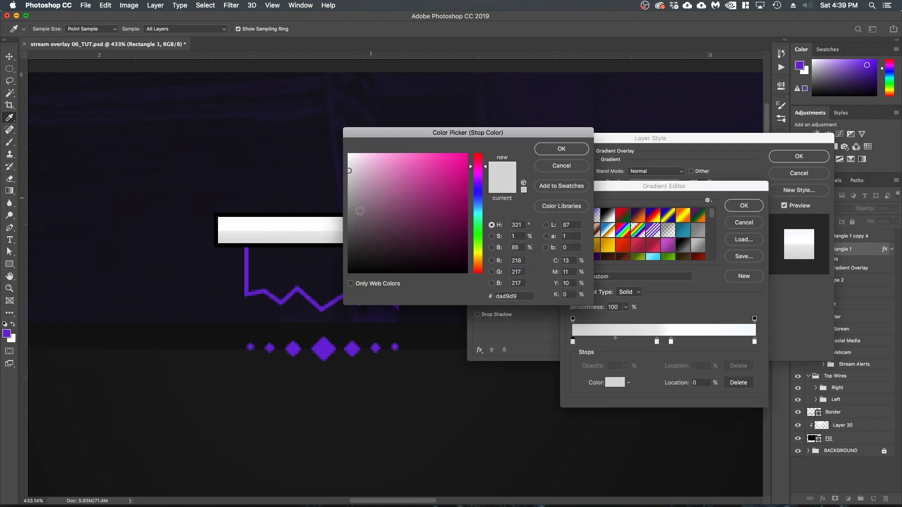
{"action": "mouse_move", "coordinate": [358, 222]}
{"action": "left_mouse_down"}
{"action": "mouse_move", "coordinate": [361, 260]}
{"action": "mouse_move", "coordinate": [341, 268]}
{"action": "left_mouse_up"}
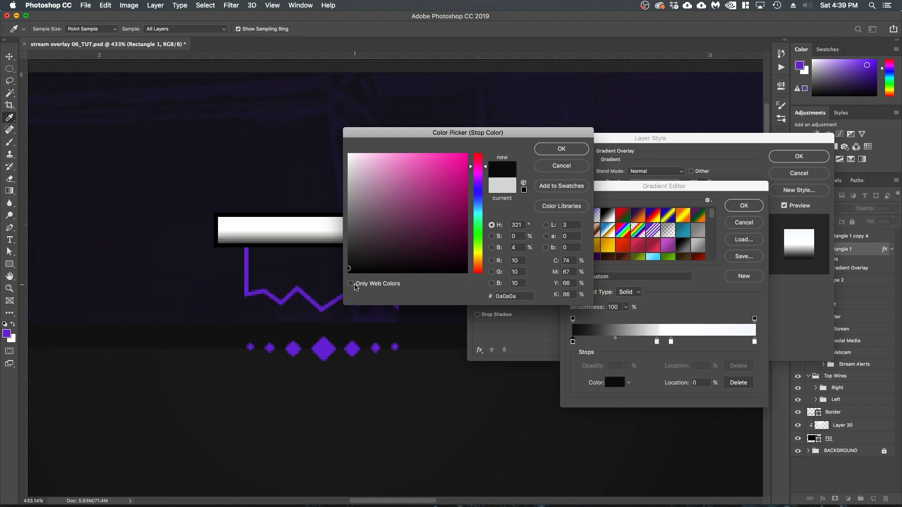
{"action": "left_click", "coordinate": [551, 152]}
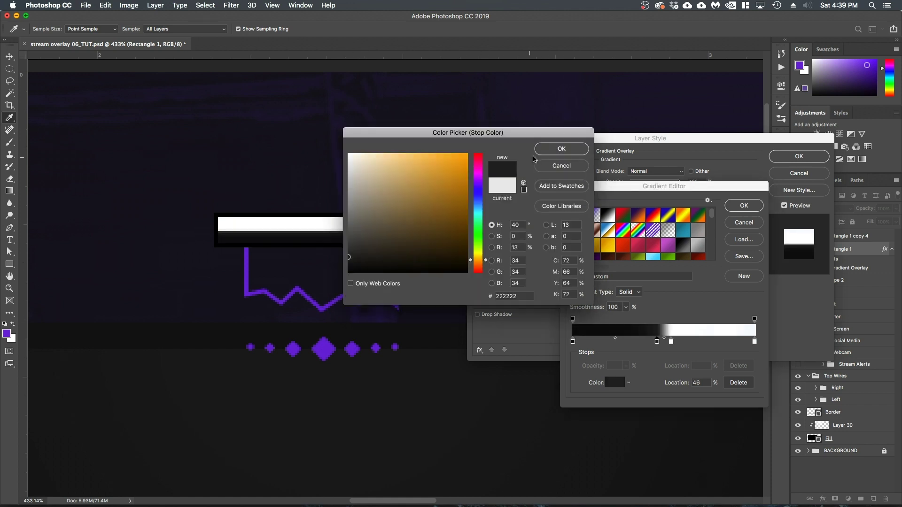
{"action": "left_click", "coordinate": [542, 149]}
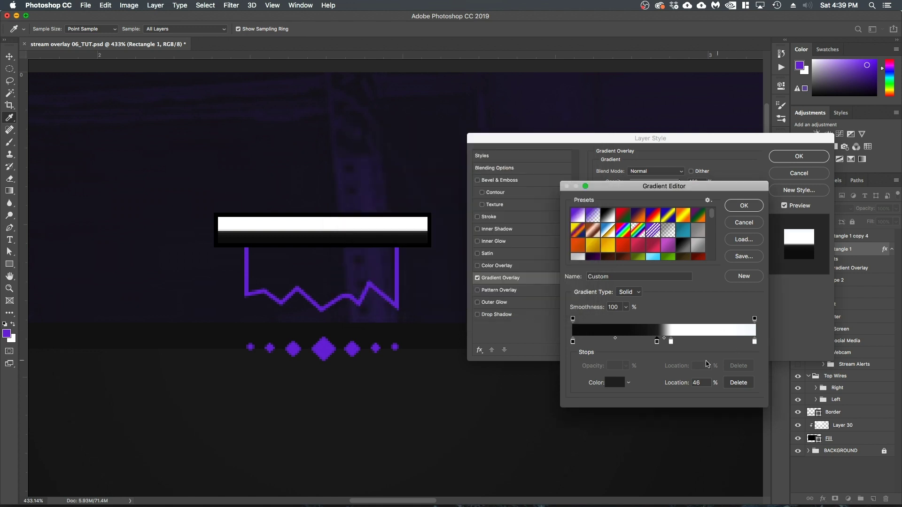
{"action": "left_click", "coordinate": [666, 344]}
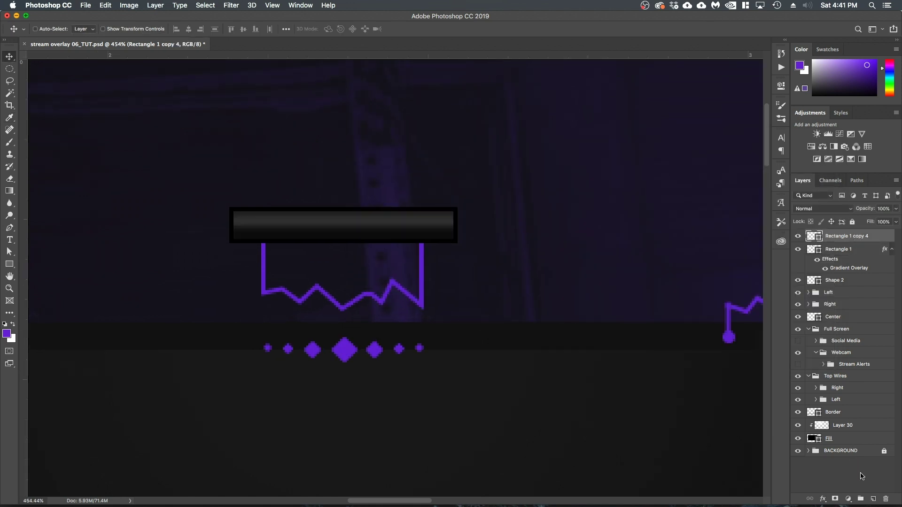
Step: Add a new layer above the rectangles and set the text color to white (ffffff)
{"action": "left_click", "coordinate": [873, 499]}
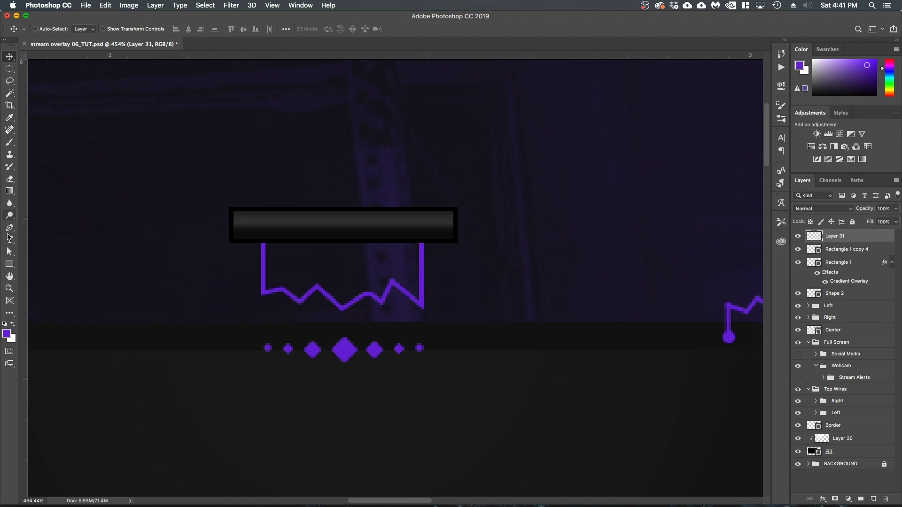
{"action": "left_click", "coordinate": [9, 239]}
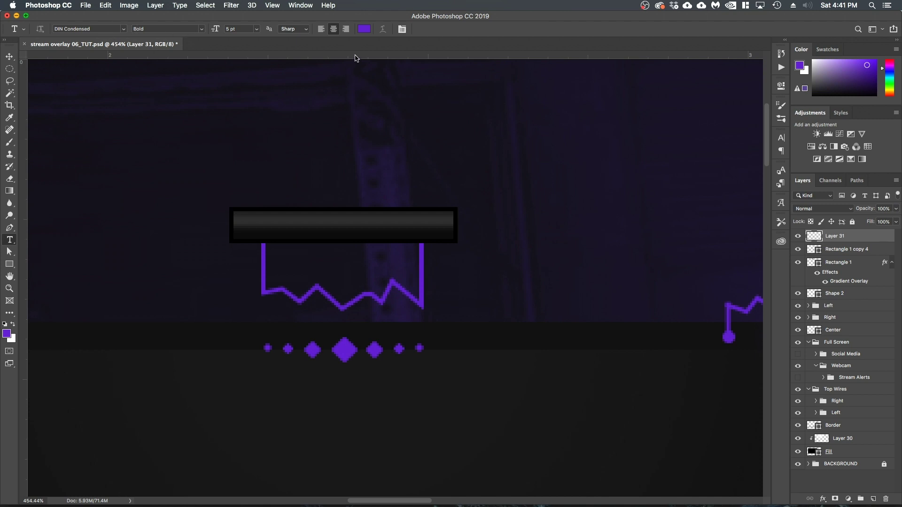
{"action": "left_click", "coordinate": [364, 29]}
{"action": "type", "text": "ffffff"}
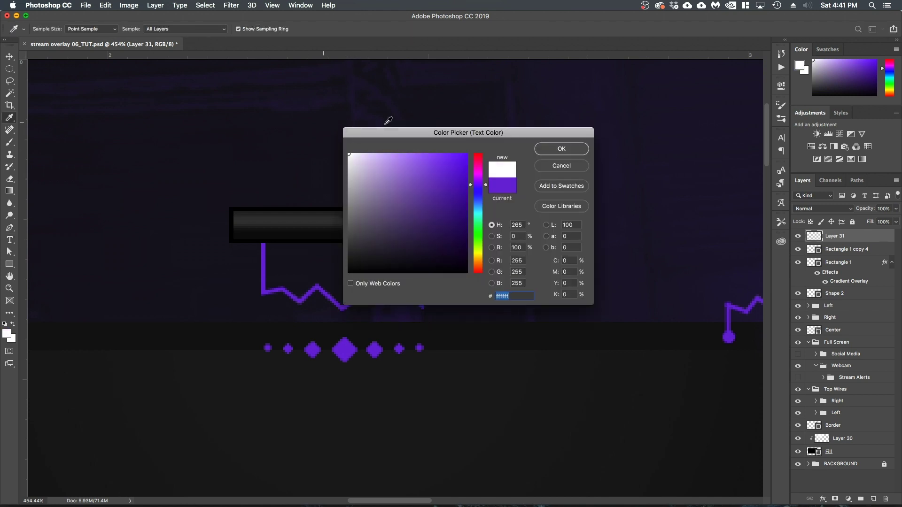
{"action": "left_click", "coordinate": [545, 151]}
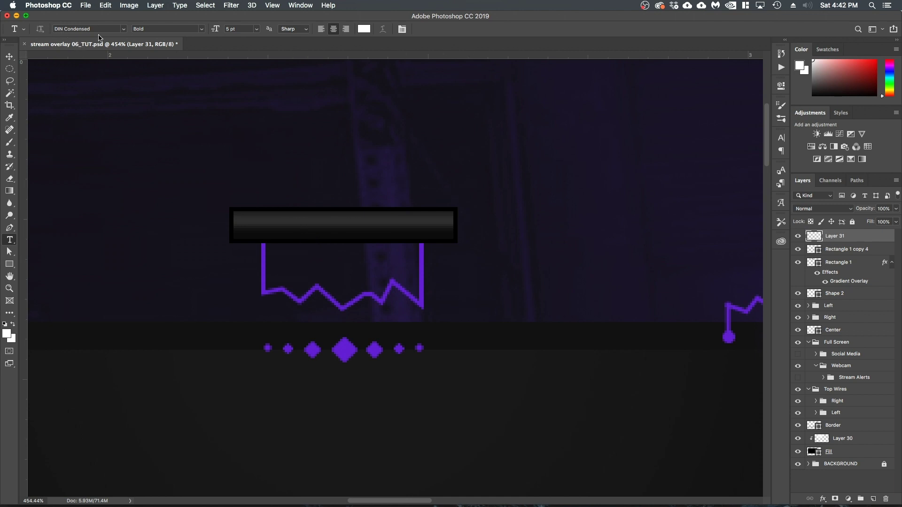
Step: Add the text "VINITDESIGNS" in DIN Condensed Bold over the black bar
{"action": "left_click", "coordinate": [285, 228]}
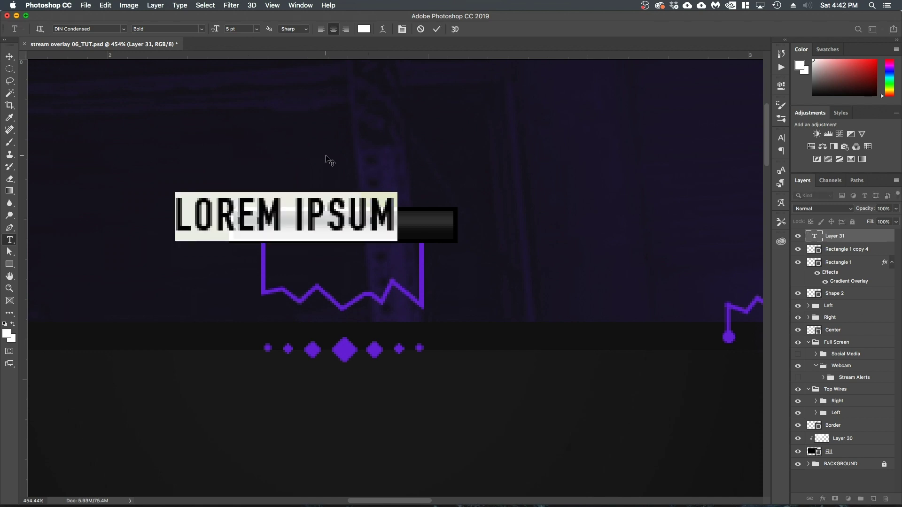
{"action": "type", "text": "VINITDE"}
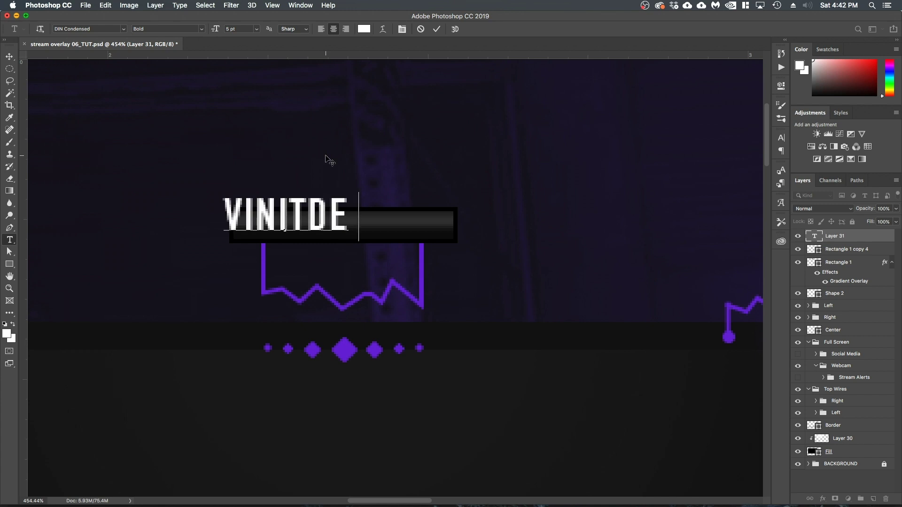
{"action": "type", "text": "SIGNS"}
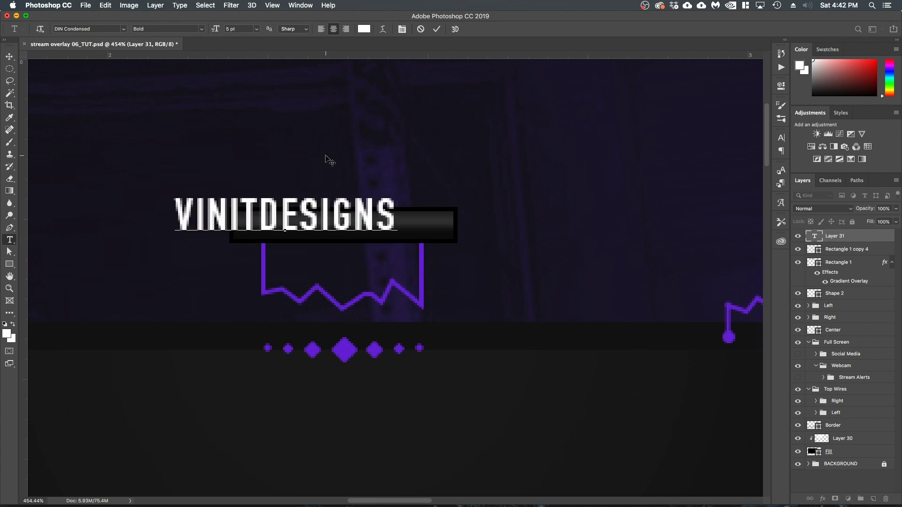
{"action": "left_click", "coordinate": [438, 29]}
Step: Move the VINITDESIGNS text onto the black bar and set its font size to 3 pt
{"action": "left_click", "coordinate": [9, 57]}
{"action": "left_click_drag", "start_coordinate": [325, 215], "coordinate": [377, 225]}
{"action": "key", "text": "t"}
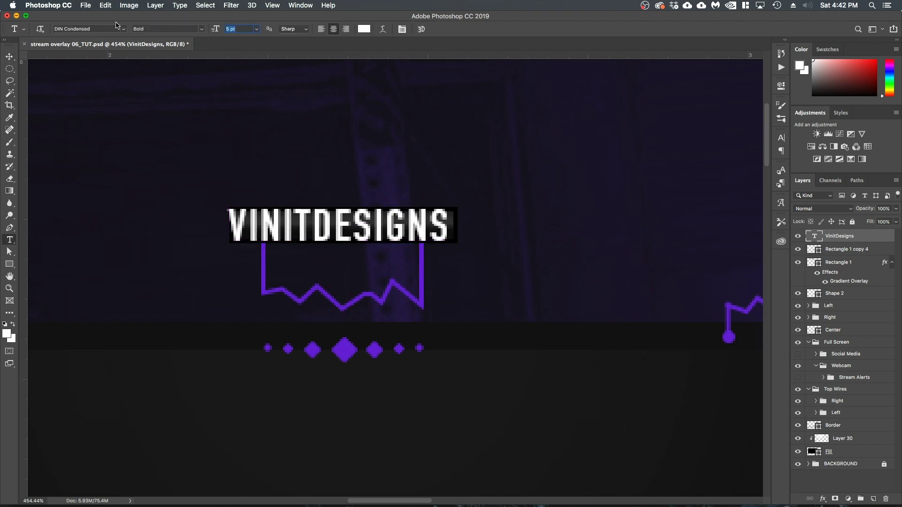
{"action": "key", "text": "Return"}
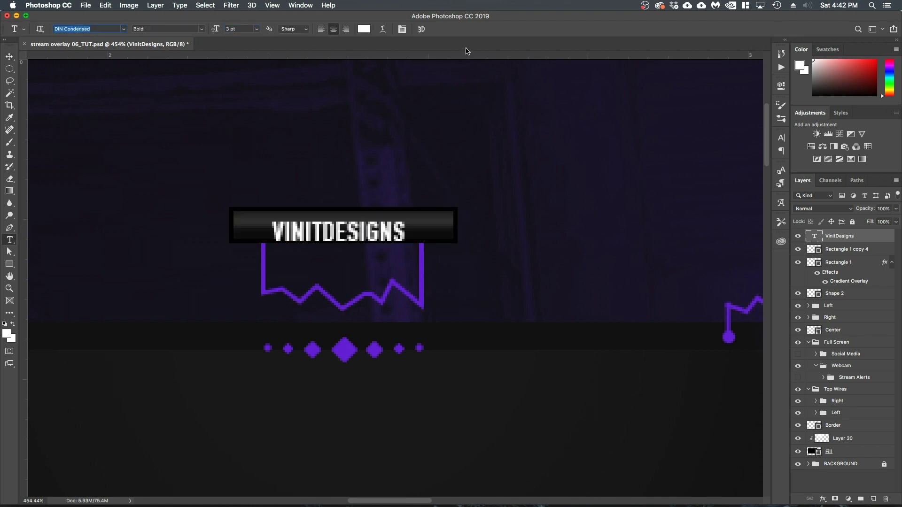
{"action": "left_click", "coordinate": [14, 57]}
{"action": "key", "text": "super+0"}
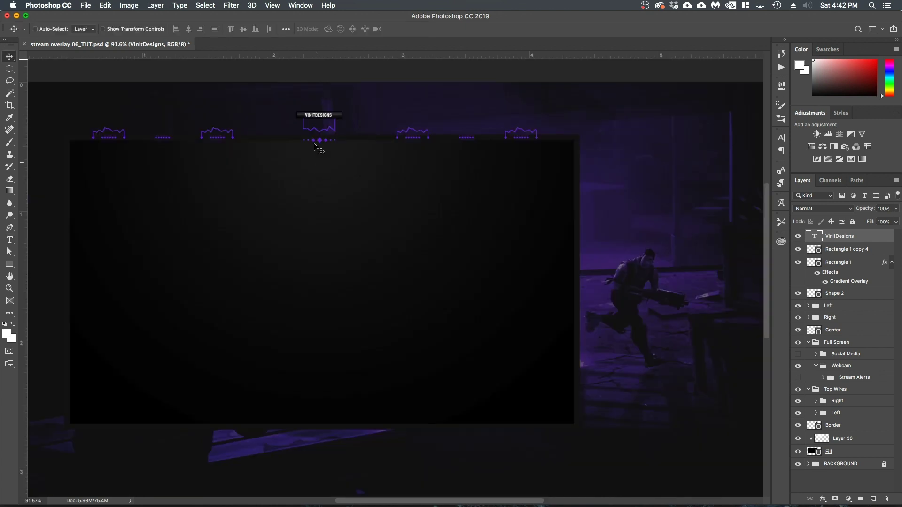
Step: Widen the zigzag wire below the name bar symmetrically to about 132% of its width
{"action": "scroll", "coordinate": [316, 113], "scroll_direction": "up", "scroll_amount": 5}
{"action": "scroll", "coordinate": [316, 116], "scroll_direction": "up", "scroll_amount": 5}
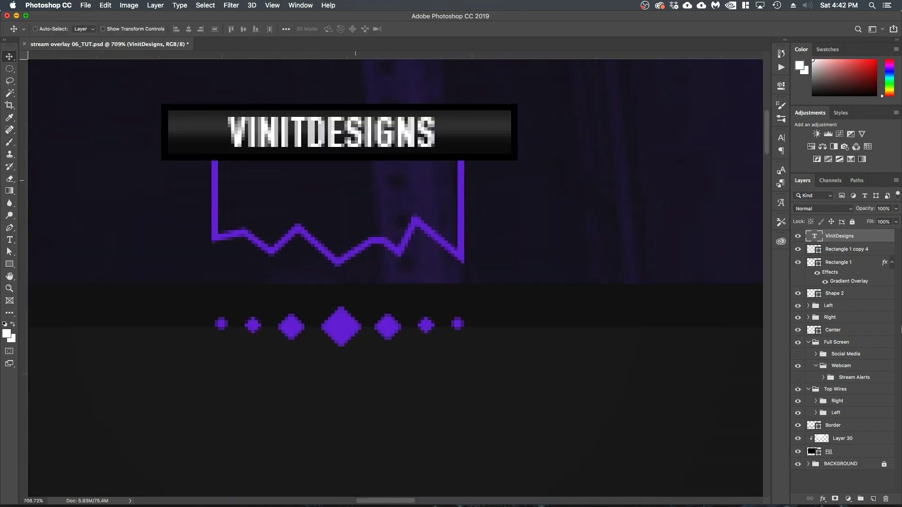
{"action": "left_click", "coordinate": [842, 249]}
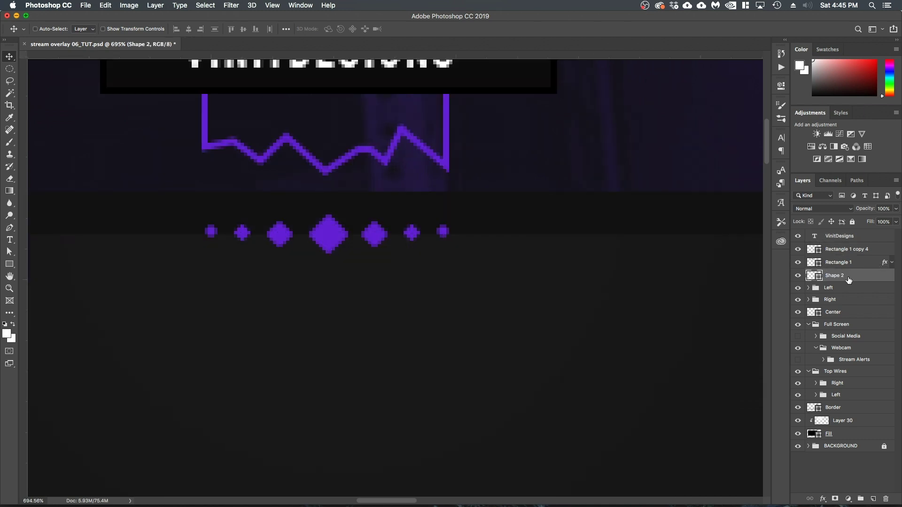
{"action": "key", "text": "super"}
{"action": "key", "text": "super+t"}
{"action": "left_click_drag", "start_coordinate": [451, 121], "coordinate": [488, 122]}
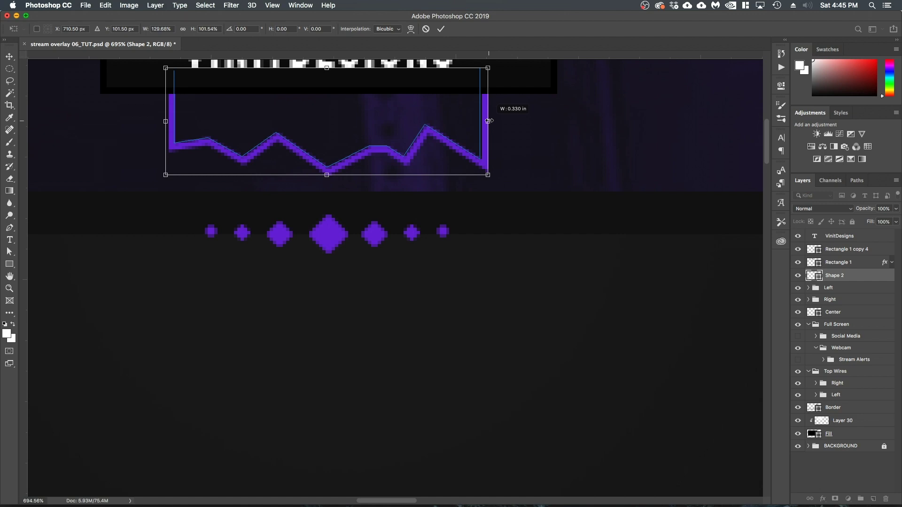
{"action": "left_click_drag", "start_coordinate": [489, 120], "coordinate": [492, 123]}
{"action": "key", "text": "Return"}
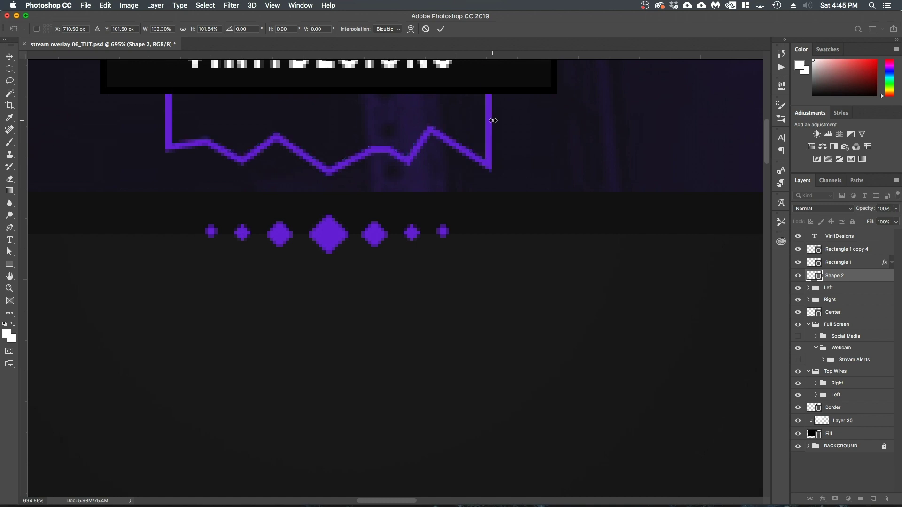
Step: Draw a vertical Pen line about 27 px tall from the leftmost center dot up to the zigzag wire
{"action": "left_click", "coordinate": [857, 249]}
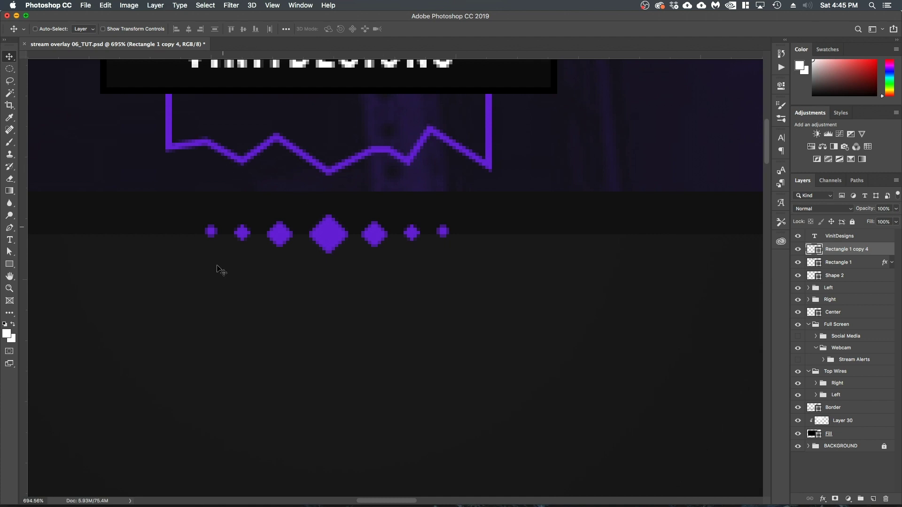
{"action": "scroll", "coordinate": [477, 178], "scroll_direction": "up", "scroll_amount": 4}
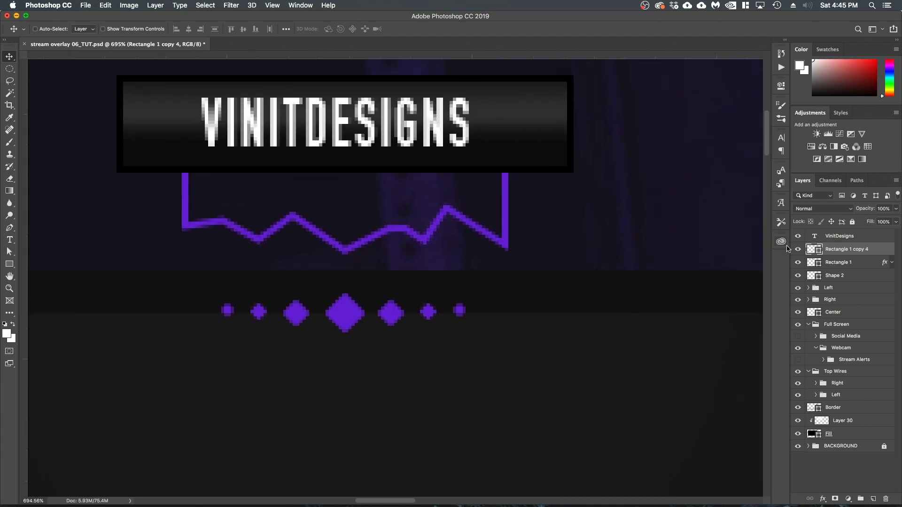
{"action": "key", "text": "p"}
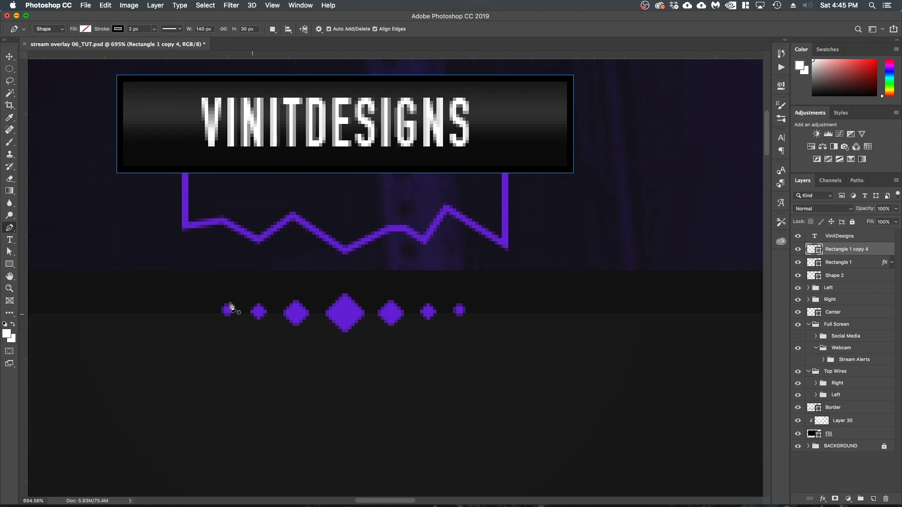
{"action": "scroll", "coordinate": [229, 310], "scroll_direction": "up", "scroll_amount": 1}
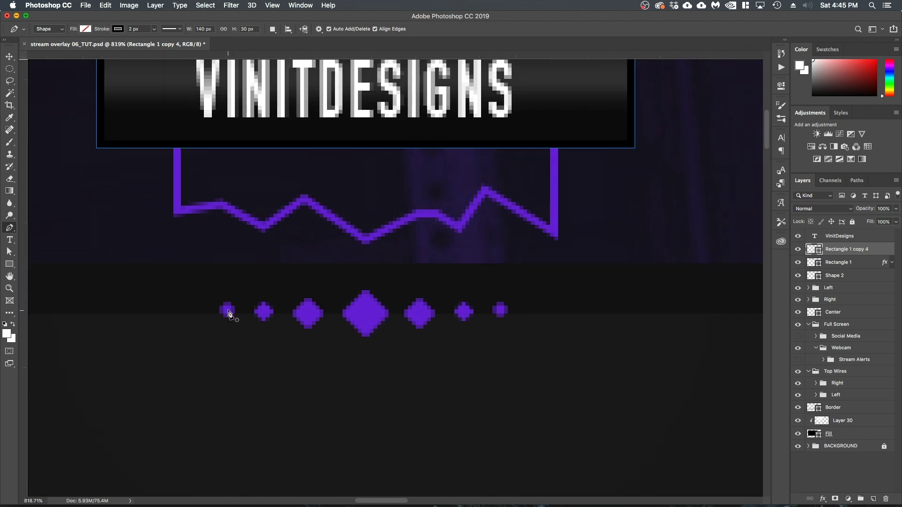
{"action": "left_click", "coordinate": [228, 310]}
{"action": "left_click", "coordinate": [227, 206]}
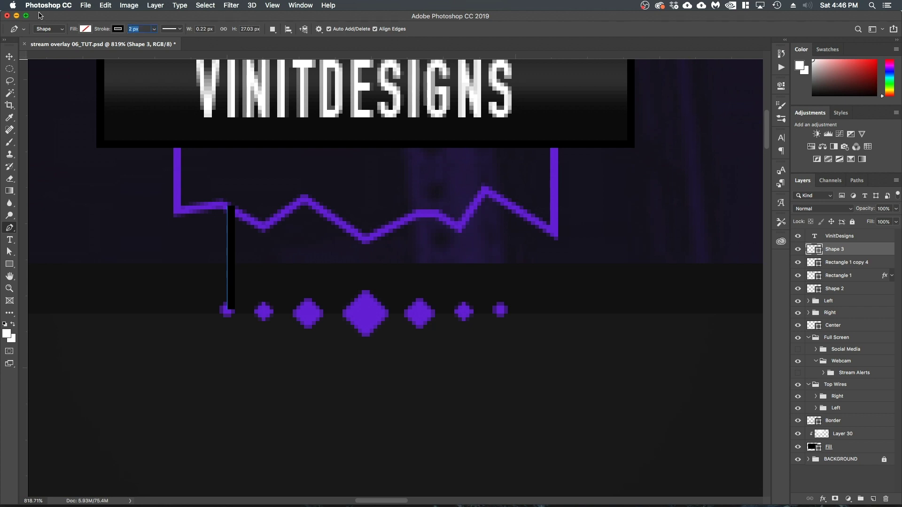
Step: Set the new vertical line's stroke width to 1 px and its stroke colour to the diamonds' purple, #6e21d8
{"action": "key", "text": "Tab"}
{"action": "left_click", "coordinate": [10, 56]}
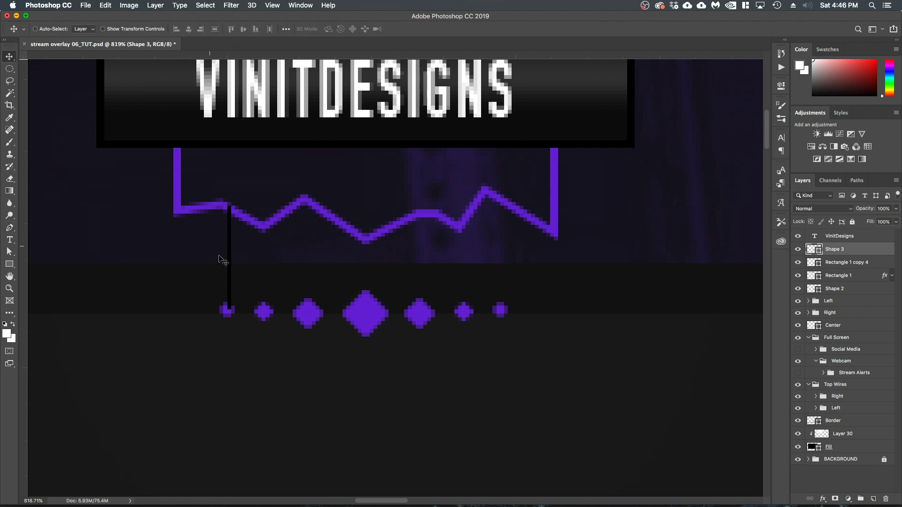
{"action": "left_click", "coordinate": [781, 138]}
{"action": "left_click", "coordinate": [781, 105]}
{"action": "left_click", "coordinate": [780, 119]}
{"action": "key", "text": "u"}
{"action": "left_click", "coordinate": [780, 86]}
{"action": "left_click", "coordinate": [754, 81]}
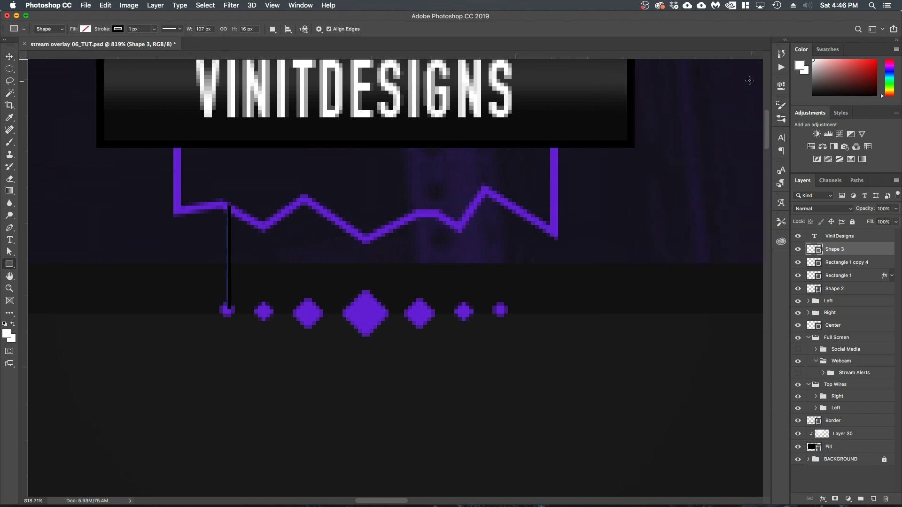
{"action": "left_click", "coordinate": [117, 30]}
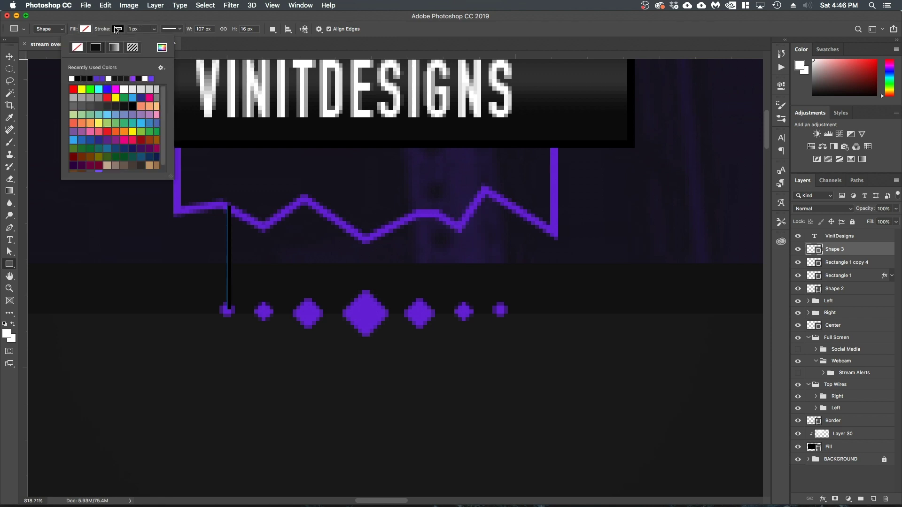
{"action": "left_click", "coordinate": [163, 48]}
{"action": "left_click", "coordinate": [312, 310]}
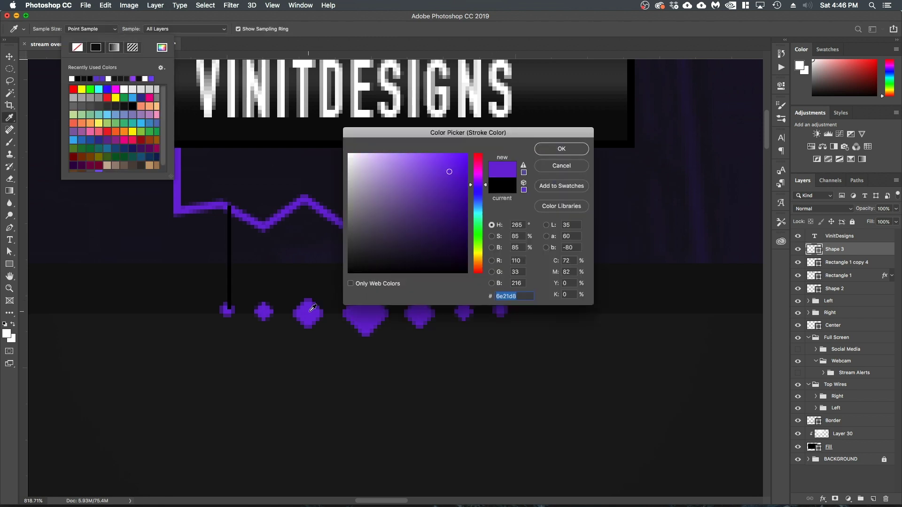
{"action": "left_click", "coordinate": [546, 150]}
Step: Duplicate the vertical line over the second dot and shorten the copy so its upper end meets the zigzag wire
{"action": "left_click_drag", "start_coordinate": [226, 267], "coordinate": [262, 266]}
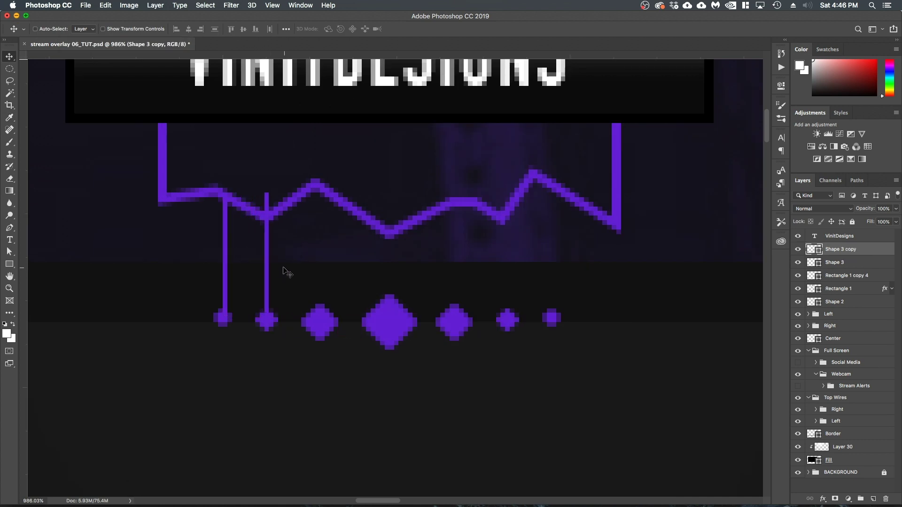
{"action": "key", "text": "super+t"}
{"action": "scroll", "coordinate": [266, 192], "scroll_direction": "up", "scroll_amount": 3}
{"action": "left_click_drag", "start_coordinate": [266, 190], "coordinate": [266, 229]}
{"action": "key", "text": "Return"}
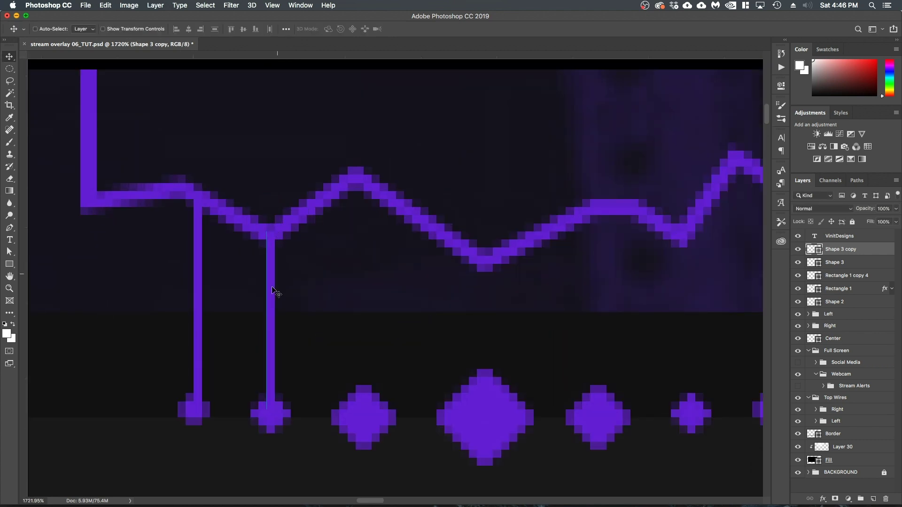
Step: Duplicate the line over the medium diamond left of centre and stretch the copy up to the zigzag wire
{"action": "left_click_drag", "start_coordinate": [280, 288], "coordinate": [365, 295]}
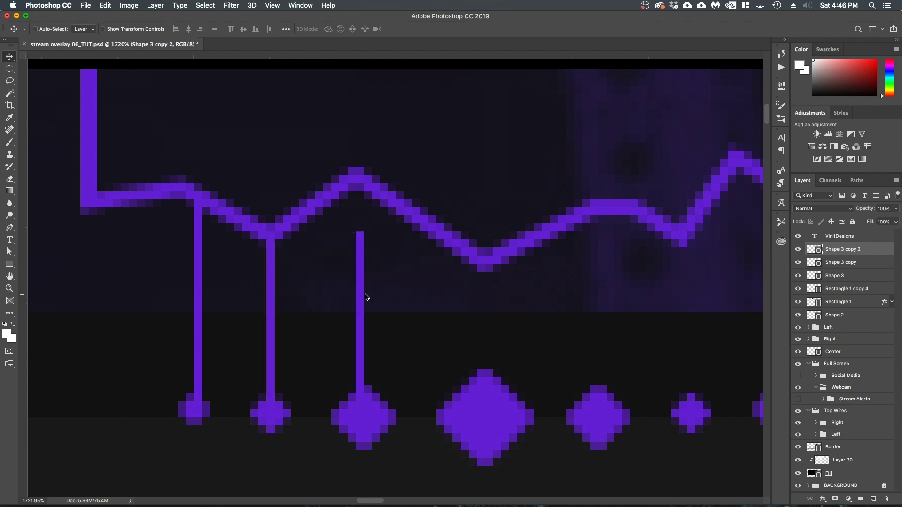
{"action": "key", "text": "super+t"}
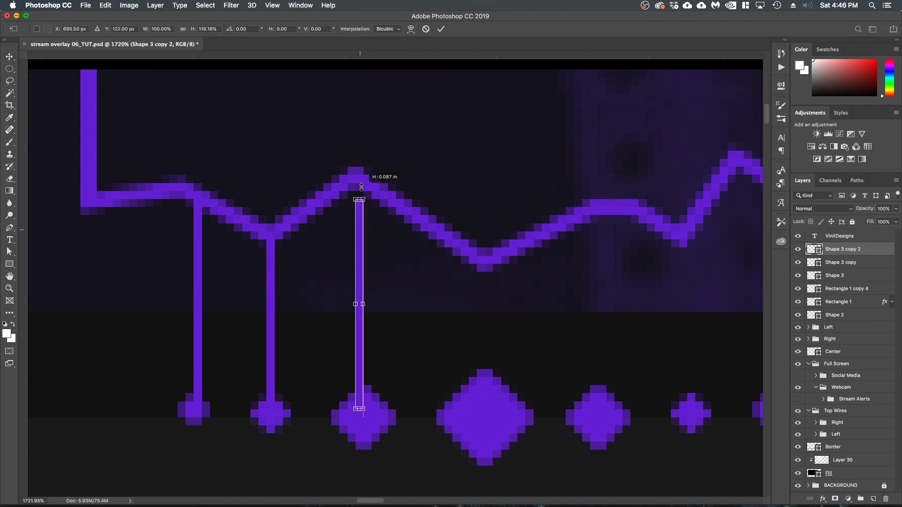
{"action": "left_click_drag", "start_coordinate": [360, 231], "coordinate": [360, 184]}
{"action": "key", "text": "Return"}
Step: Duplicate the line over the large central diamond and shorten the copy to meet the zigzag wire's lowest point
{"action": "left_click_drag", "start_coordinate": [450, 334], "coordinate": [332, 297]}
{"action": "left_click_drag", "start_coordinate": [242, 272], "coordinate": [370, 273], "text": "alt"}
{"action": "key", "text": "super+t"}
{"action": "left_click_drag", "start_coordinate": [370, 153], "coordinate": [369, 215]}
{"action": "key", "text": "Return"}
Step: Duplicate the line over the medium diamond right of centre and extend the copy up to the zigzag wire
{"action": "scroll", "coordinate": [370, 266], "scroll_direction": "up", "scroll_amount": 3}
{"action": "left_click_drag", "start_coordinate": [370, 269], "coordinate": [467, 265], "text": "alt"}
{"action": "key", "text": "super+t"}
{"action": "left_click_drag", "start_coordinate": [475, 203], "coordinate": [475, 151]}
{"action": "key", "text": "Return"}
Step: Add line copies over the last two dots on the right, fitting each one's height to the zigzag wire
{"action": "left_click_drag", "start_coordinate": [476, 253], "coordinate": [569, 254], "text": "alt"}
{"action": "key", "text": "super+t"}
{"action": "key", "text": "Return"}
{"action": "left_click_drag", "start_coordinate": [569, 211], "coordinate": [650, 211], "text": "alt"}
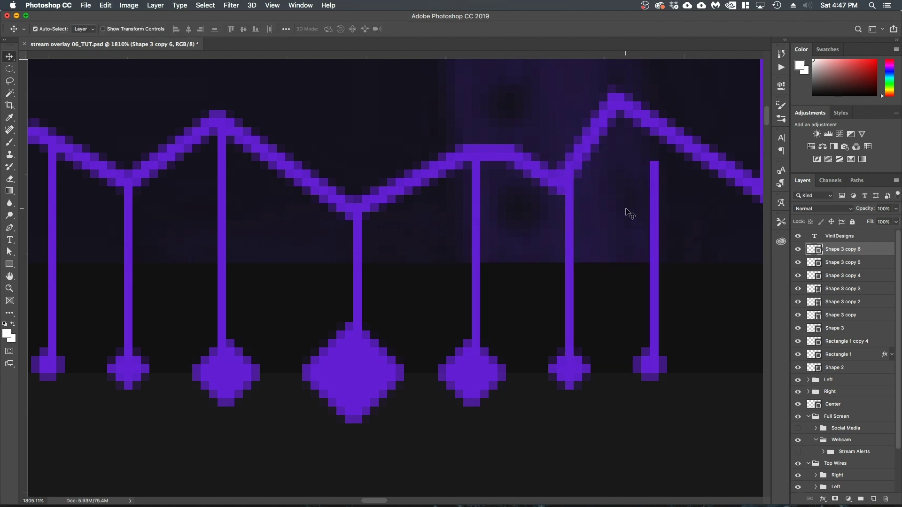
{"action": "scroll", "coordinate": [630, 211], "scroll_direction": "down", "scroll_amount": 5}
{"action": "scroll", "coordinate": [518, 237], "scroll_direction": "down", "scroll_amount": 5}
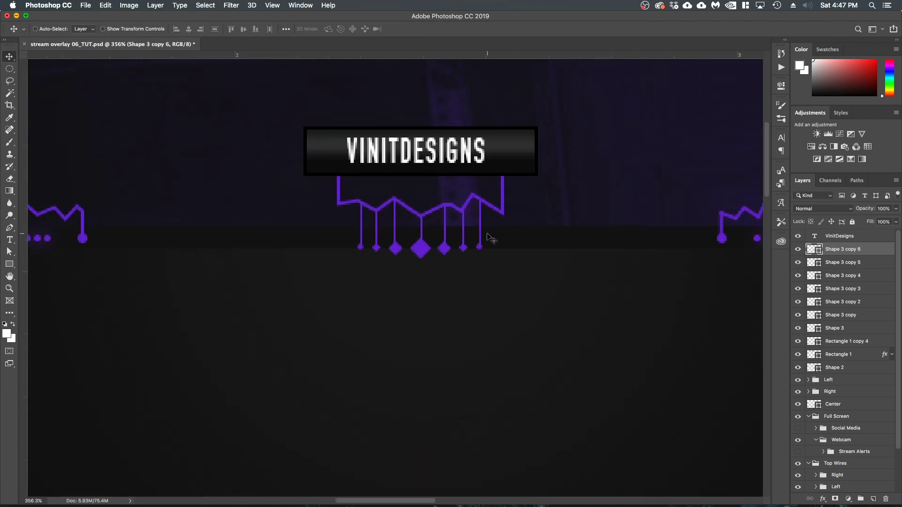
{"action": "scroll", "coordinate": [453, 236], "scroll_direction": "down", "scroll_amount": 4}
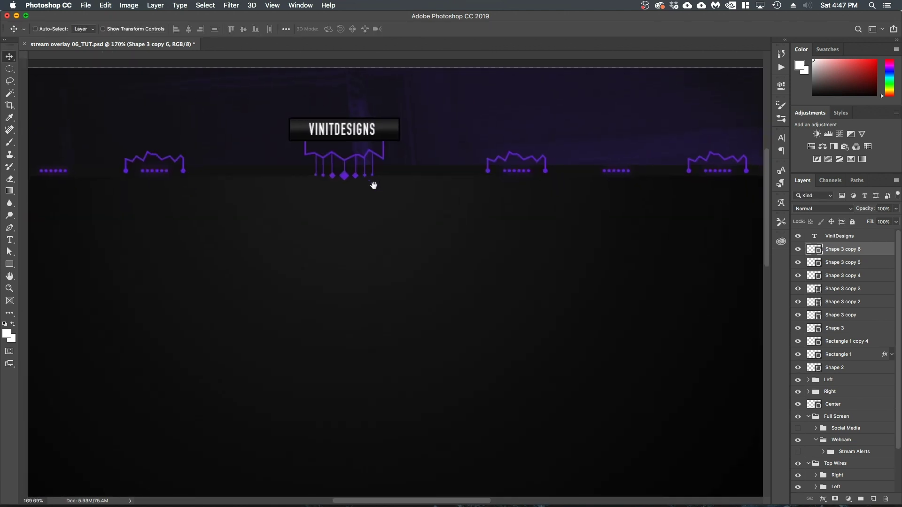
{"action": "scroll", "coordinate": [374, 188], "scroll_direction": "down", "scroll_amount": 1}
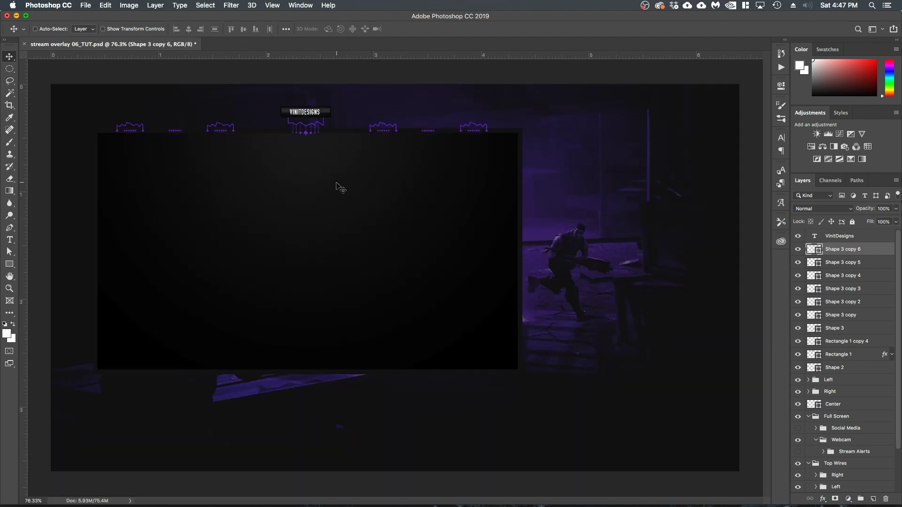
Step: Group the name bar layers from the VinitDesigns text down to Shape 2 and name the group Top Name
{"action": "left_click", "coordinate": [876, 240]}
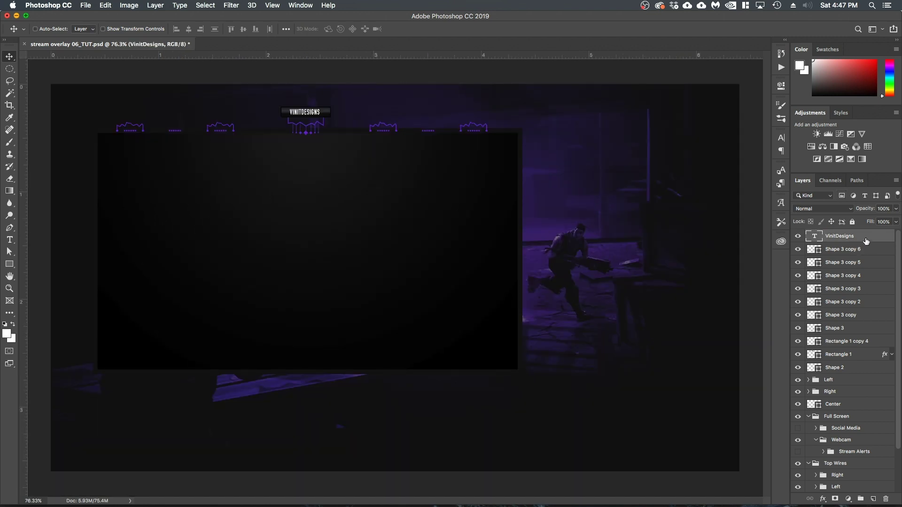
{"action": "left_click", "coordinate": [798, 237]}
{"action": "left_click", "coordinate": [798, 237]}
{"action": "left_click", "coordinate": [796, 368]}
{"action": "left_click", "coordinate": [840, 371], "text": "shift"}
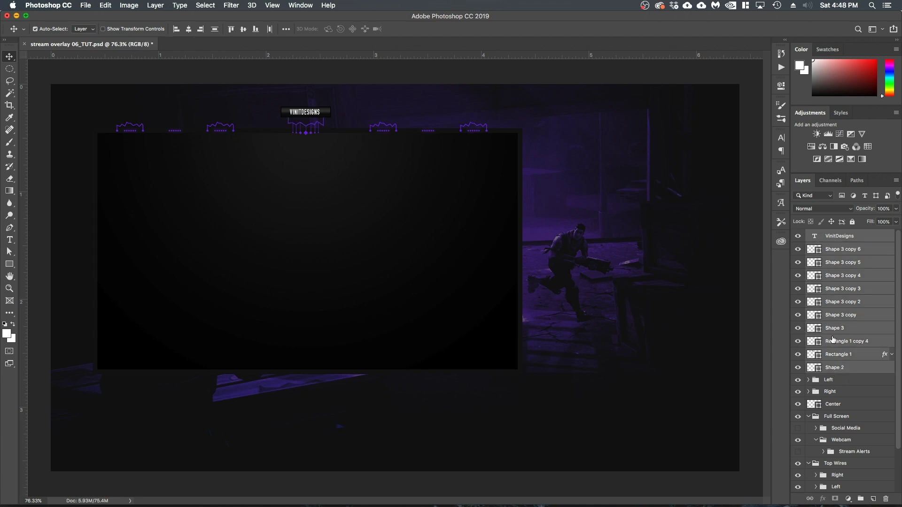
{"action": "key", "text": "super+g"}
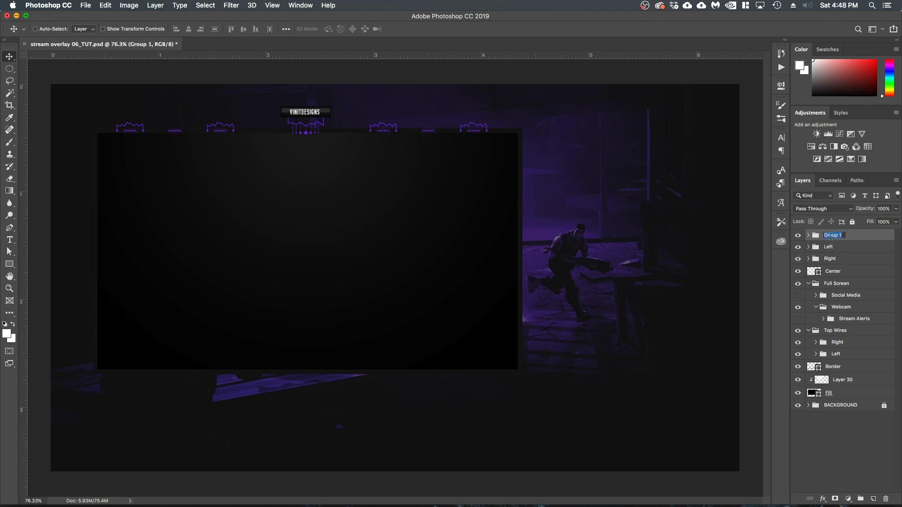
{"action": "type", "text": "Top Center"}
{"action": "key", "text": "super+a"}
{"action": "key", "text": "BackSpace"}
{"action": "key", "text": "Return"}
Step: Check the Top Name group's contents by hiding and showing it, and save the document
{"action": "left_click", "coordinate": [797, 235]}
{"action": "left_click", "coordinate": [798, 235]}
{"action": "left_click", "coordinate": [797, 235]}
{"action": "left_click", "coordinate": [798, 236]}
{"action": "key", "text": "super+s"}
{"action": "left_click", "coordinate": [797, 237]}
{"action": "left_click", "coordinate": [797, 237]}
Step: Duplicate the Top Name group and place the copy just beneath the webcam frame's bottom border, near its left corner
{"action": "left_click_drag", "start_coordinate": [312, 125], "coordinate": [136, 390]}
{"action": "scroll", "coordinate": [136, 389], "scroll_direction": "up", "scroll_amount": 3}
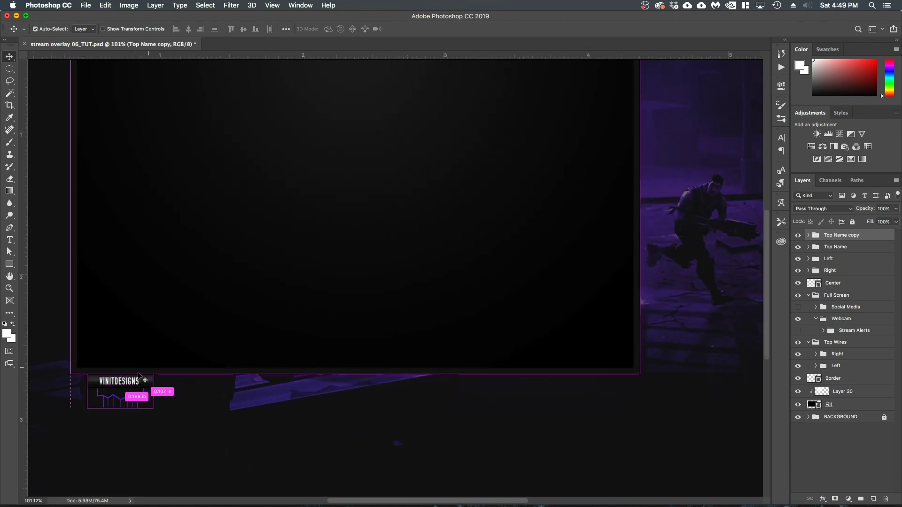
{"action": "scroll", "coordinate": [140, 379], "scroll_direction": "up", "scroll_amount": 4}
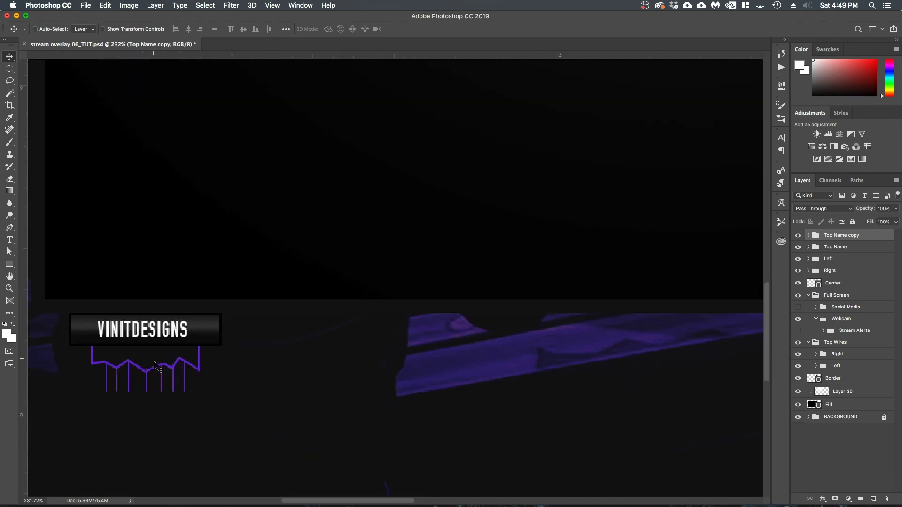
{"action": "scroll", "coordinate": [162, 385], "scroll_direction": "up", "scroll_amount": 2}
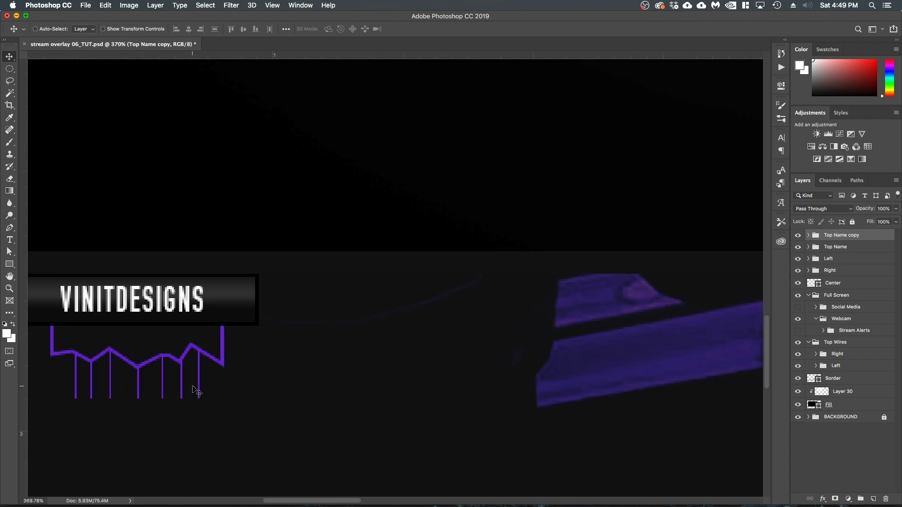
{"action": "scroll", "coordinate": [180, 390], "scroll_direction": "up", "scroll_amount": 1}
Step: Delete the layers Shape 3 copy through Shape 3 copy 6 from the Top Name copy group
{"action": "left_click", "coordinate": [808, 236]}
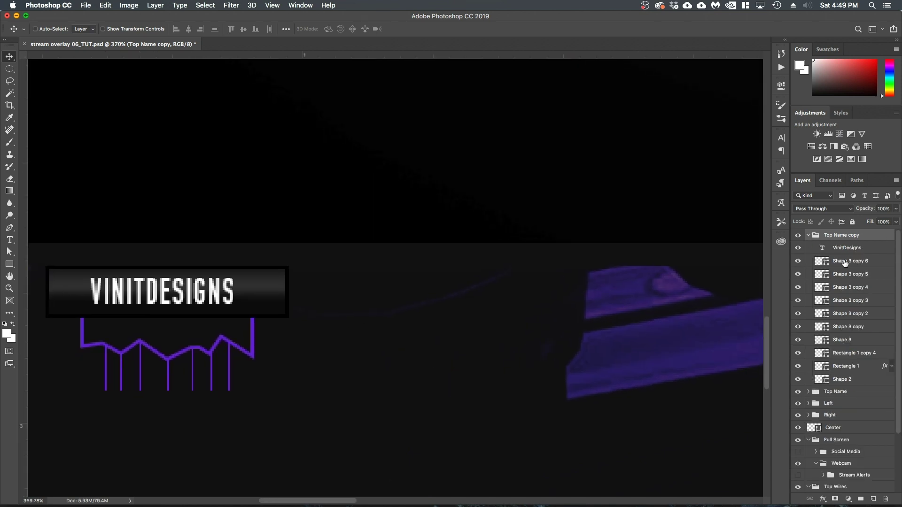
{"action": "left_click", "coordinate": [845, 262]}
{"action": "left_click", "coordinate": [841, 328], "text": "shift"}
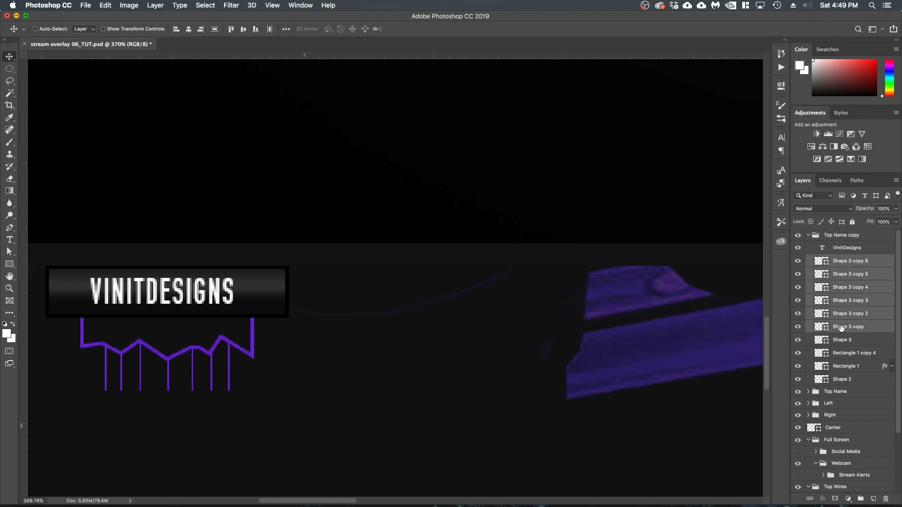
{"action": "key", "text": "Delete"}
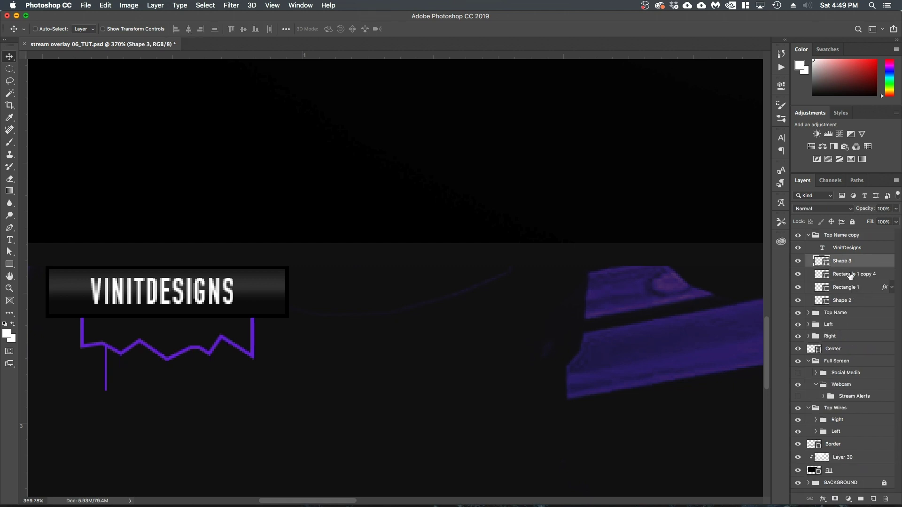
Step: Align the remaining vertical line with the zigzag wire's left side and set its stroke width to 2 px
{"action": "scroll", "coordinate": [161, 362], "scroll_direction": "up", "scroll_amount": 3}
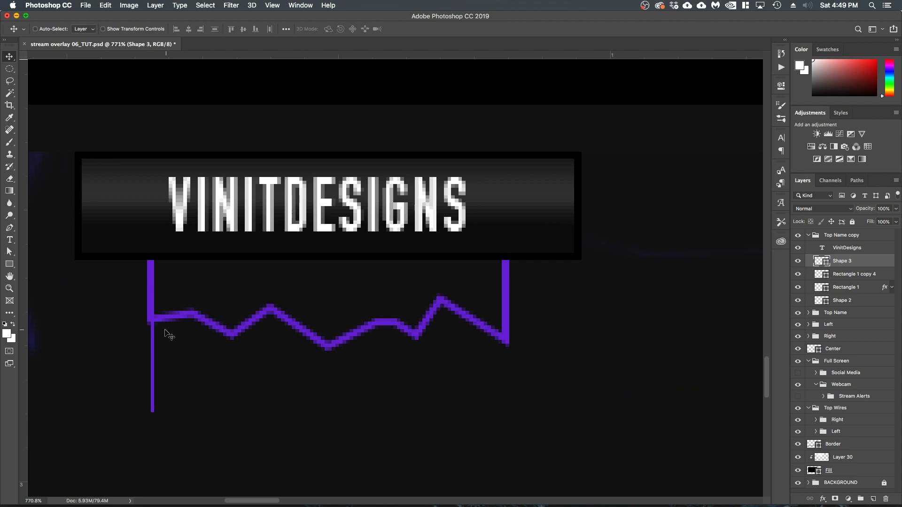
{"action": "key", "text": "u"}
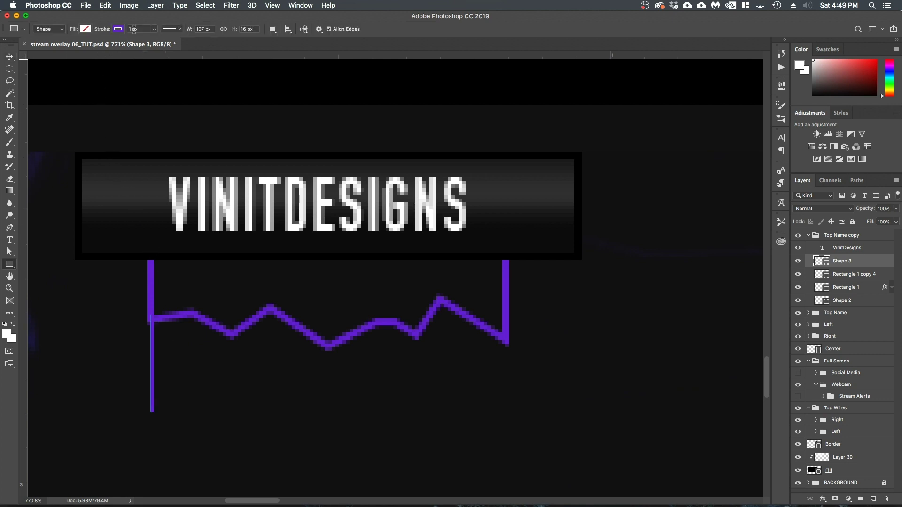
{"action": "type", "text": "2"}
{"action": "key", "text": "Tab"}
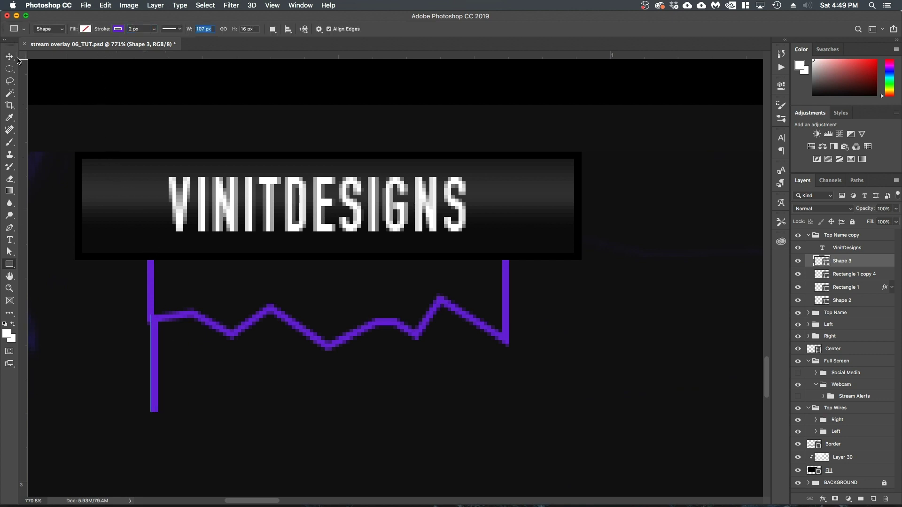
{"action": "left_click", "coordinate": [9, 56]}
{"action": "key", "text": "Left"}
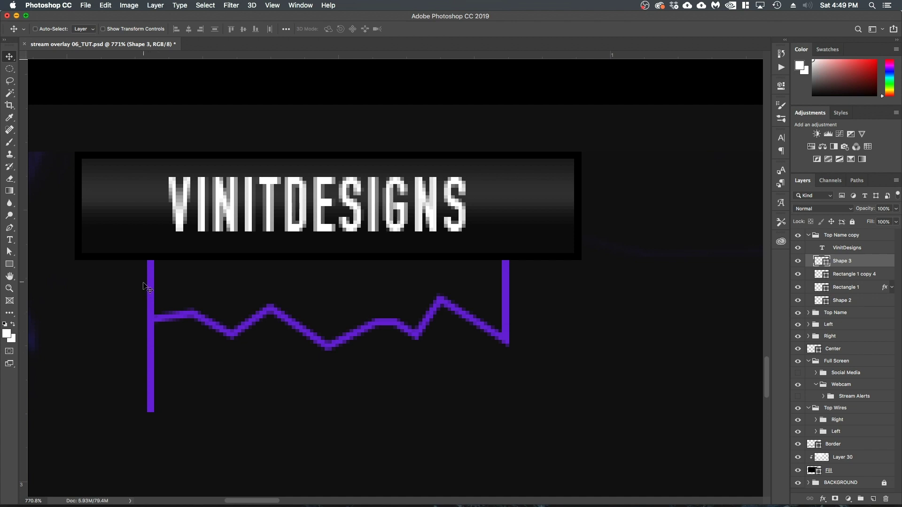
Step: Move the 2 px line up behind the name bar and lower the copied group so the line links bar and frame
{"action": "scroll", "coordinate": [167, 304], "scroll_direction": "right", "scroll_amount": 3}
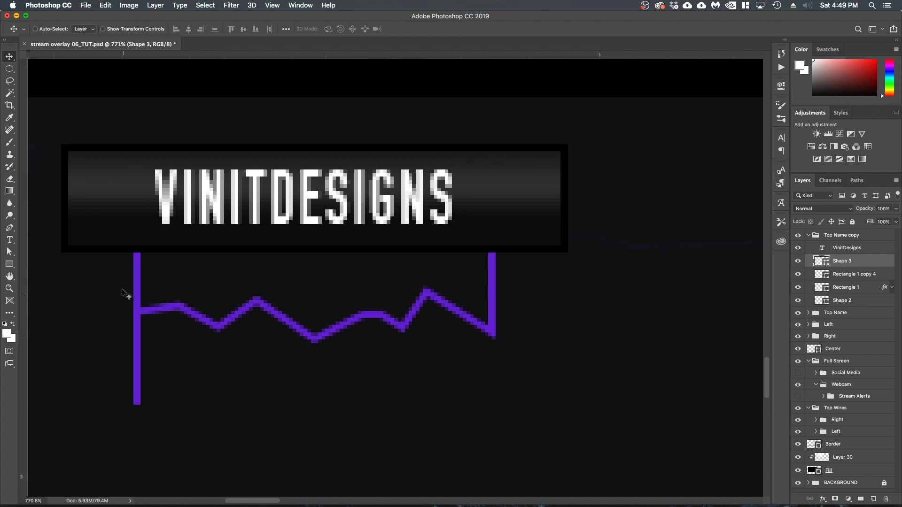
{"action": "scroll", "coordinate": [141, 339], "scroll_direction": "up", "scroll_amount": 5}
{"action": "left_click_drag", "start_coordinate": [151, 282], "coordinate": [149, 239]}
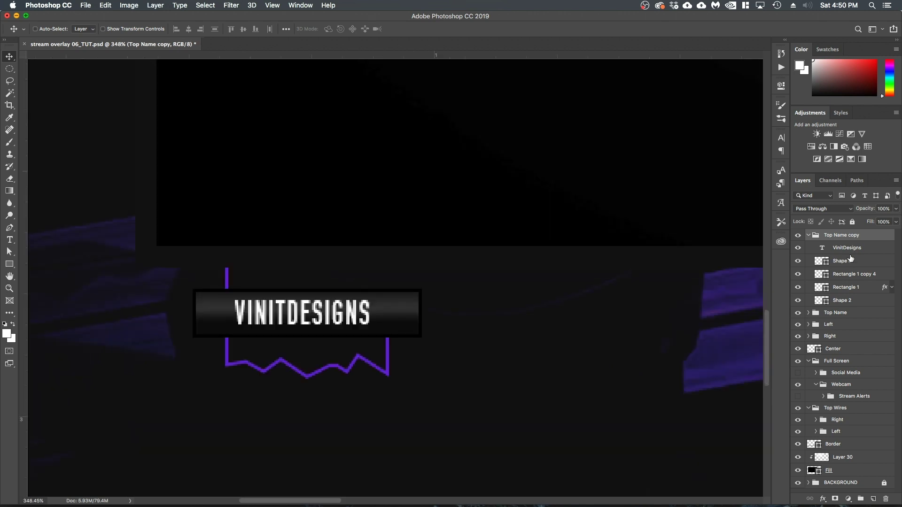
Step: Duplicate the connecting line above the copied name bar and align the copy with the zigzag wire's right side
{"action": "left_click", "coordinate": [849, 261]}
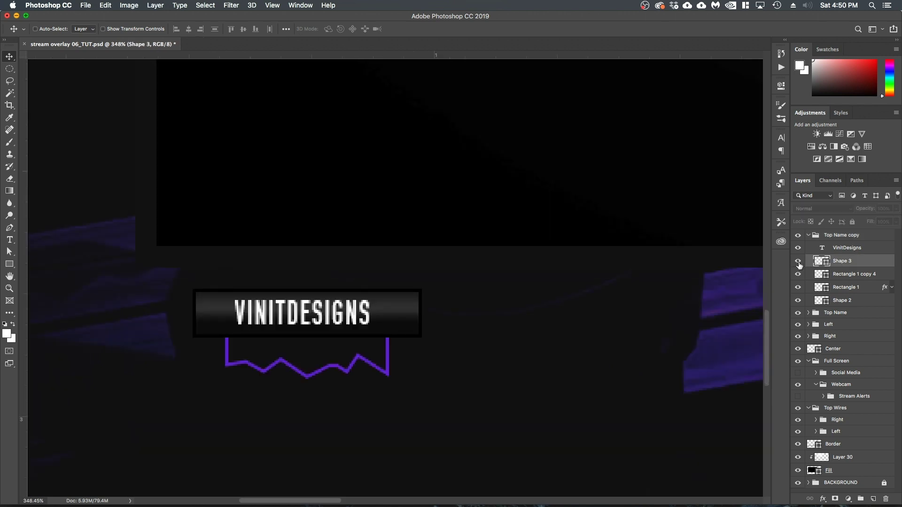
{"action": "scroll", "coordinate": [229, 281], "scroll_direction": "up", "scroll_amount": 2}
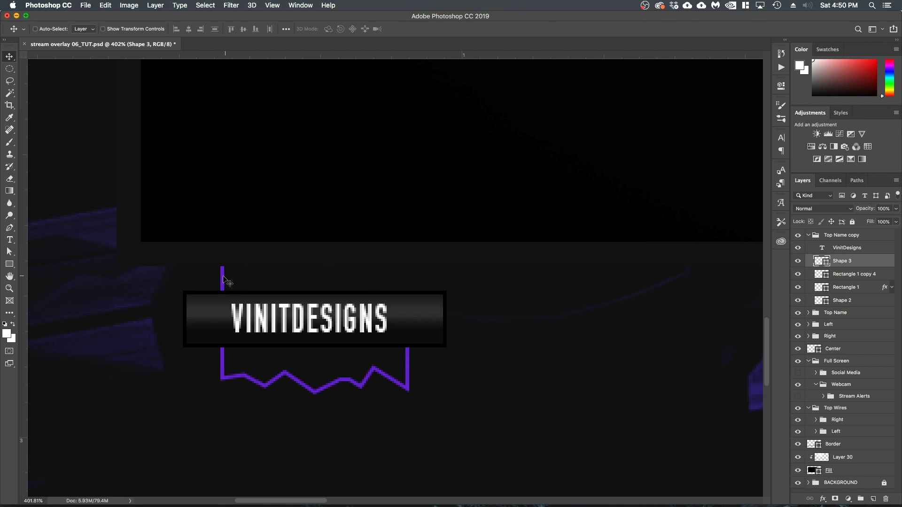
{"action": "left_click_drag", "start_coordinate": [223, 281], "coordinate": [407, 291]}
{"action": "scroll", "coordinate": [406, 292], "scroll_direction": "up", "scroll_amount": 10}
{"action": "key", "text": "Left"}
{"action": "key", "text": "super+t"}
{"action": "left_click_drag", "start_coordinate": [360, 265], "coordinate": [365, 313]}
{"action": "left_click_drag", "start_coordinate": [399, 114], "coordinate": [365, 263]}
{"action": "left_click", "coordinate": [441, 29]}
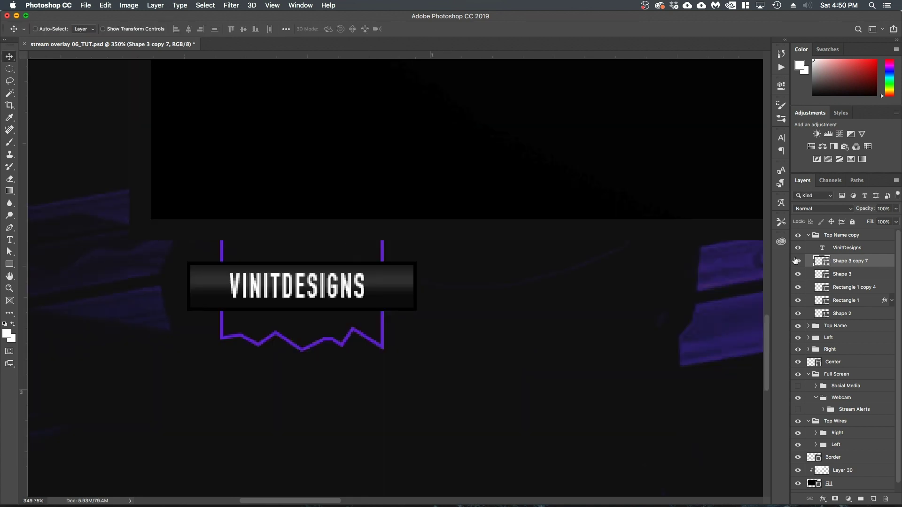
Step: Replace the VINITDESIGNS text in the copied name bar with "FOLLOWER"
{"action": "double_click", "coordinate": [823, 248]}
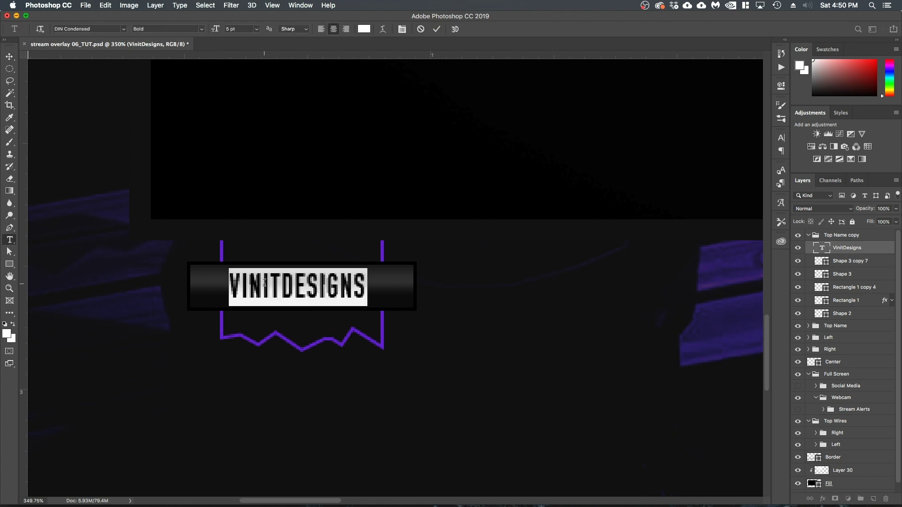
{"action": "type", "text": "FOLLOWER"}
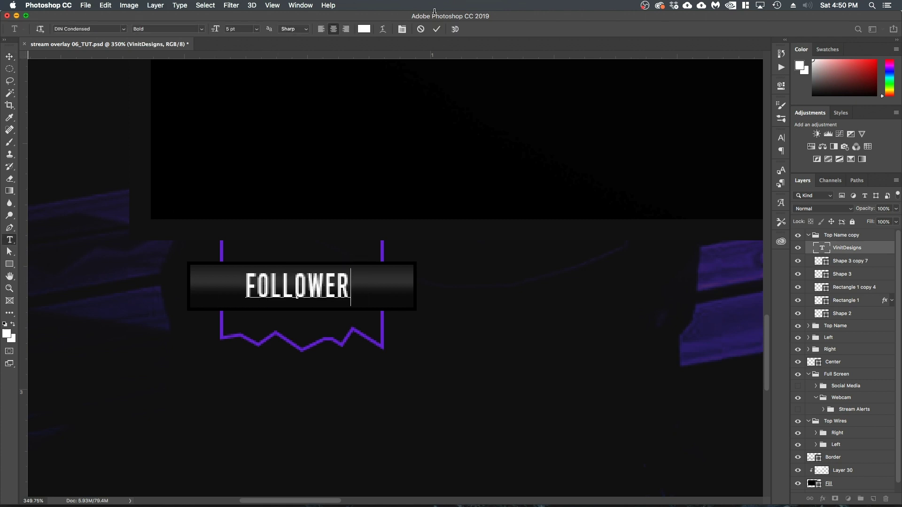
{"action": "left_click", "coordinate": [436, 29]}
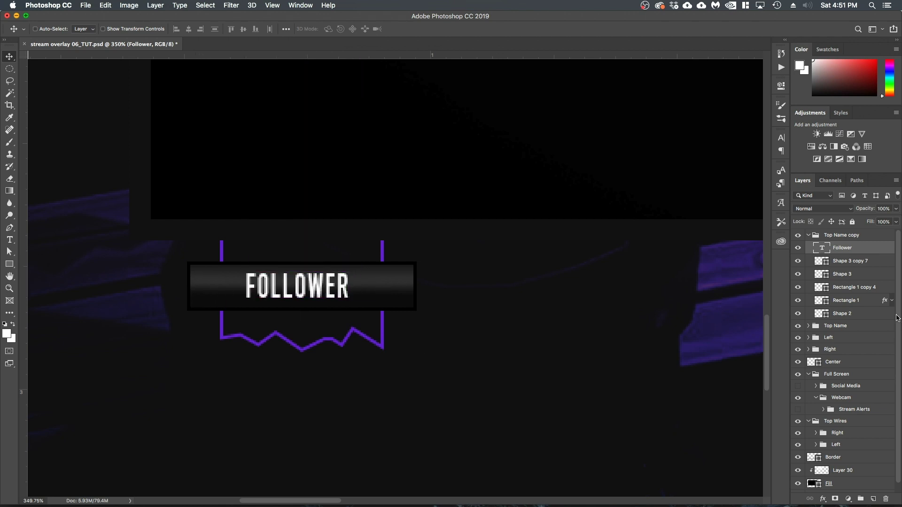
Step: Rename the Top Name copy group to "New Follower" and move it into the Stream Alerts group
{"action": "left_click", "coordinate": [809, 235]}
{"action": "double_click", "coordinate": [828, 235]}
{"action": "type", "text": "New"}
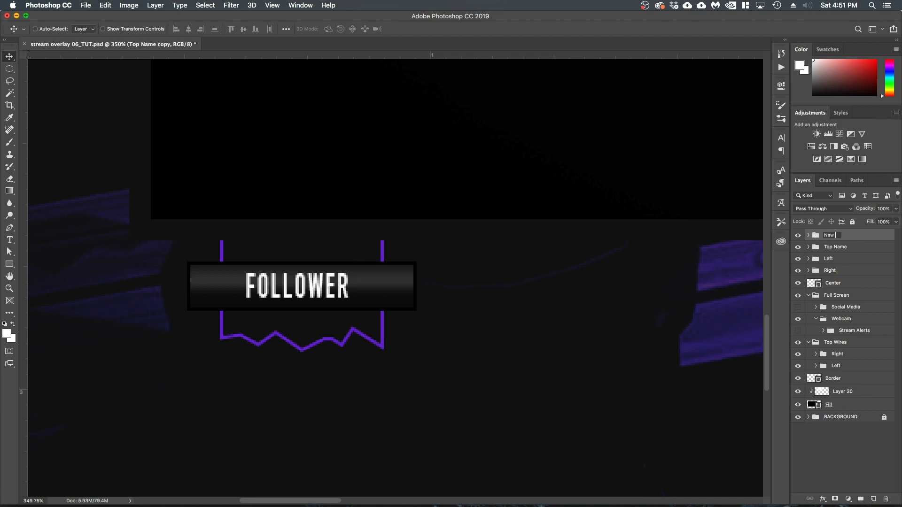
{"action": "type", "text": " Follower"}
{"action": "key", "text": "Return"}
{"action": "left_click_drag", "start_coordinate": [836, 236], "coordinate": [845, 331]}
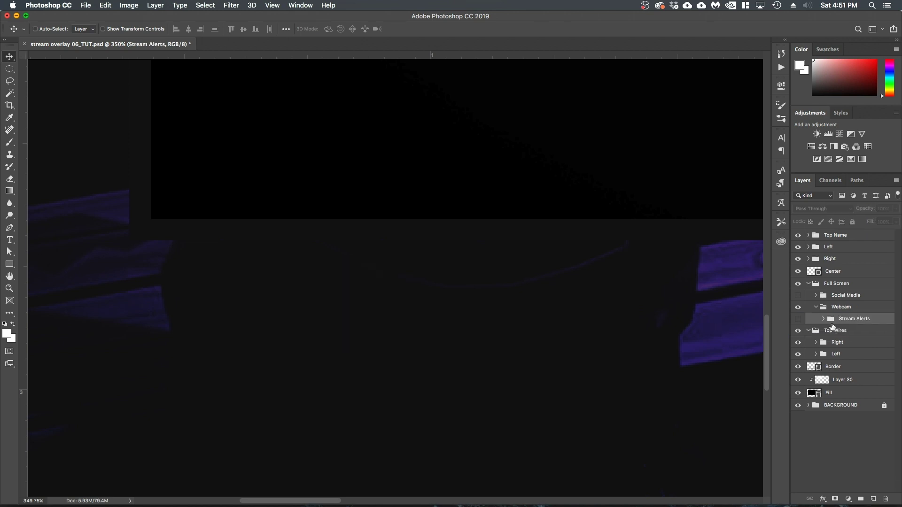
Step: Show the Stream Alerts group, place the follower icon in the New Follower group and centre it at the name bar's left end
{"action": "left_click", "coordinate": [797, 319]}
{"action": "left_click", "coordinate": [822, 318]}
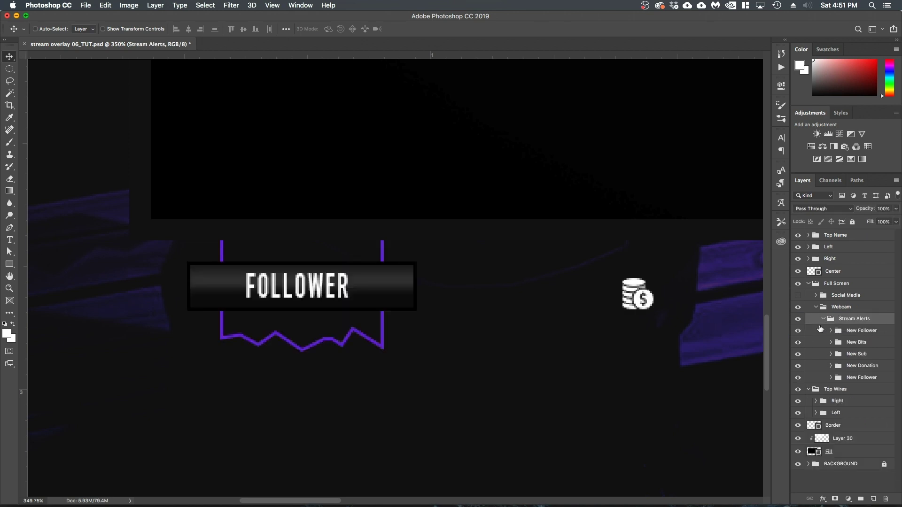
{"action": "left_click", "coordinate": [831, 365]}
{"action": "left_click", "coordinate": [860, 356]}
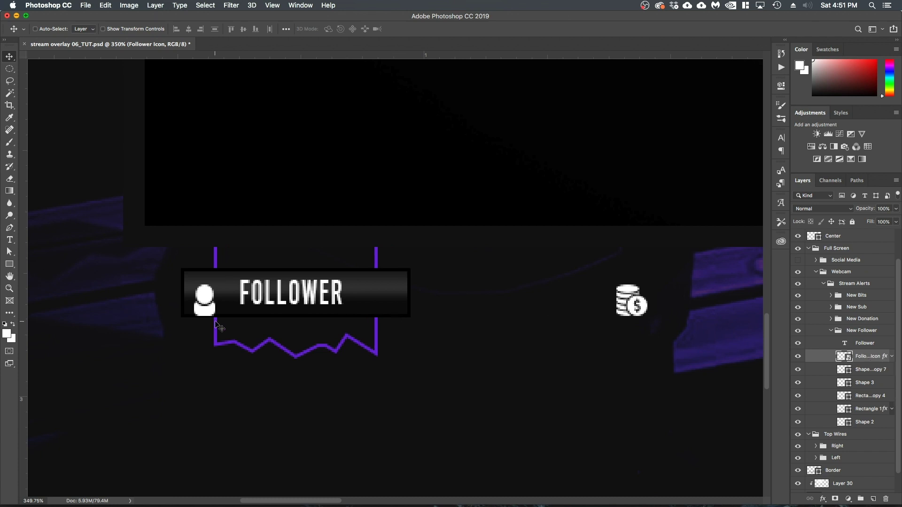
{"action": "left_click_drag", "start_coordinate": [205, 301], "coordinate": [209, 293]}
{"action": "left_click_drag", "start_coordinate": [296, 268], "coordinate": [243, 282]}
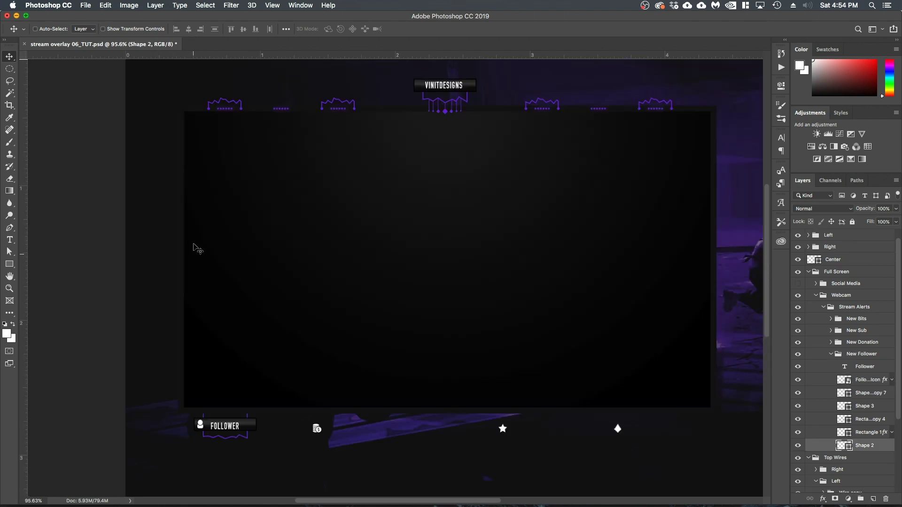
Step: Copy the two round end dots of the leftmost wire above the webcam frame
{"action": "scroll", "coordinate": [219, 106], "scroll_direction": "up", "scroll_amount": 5}
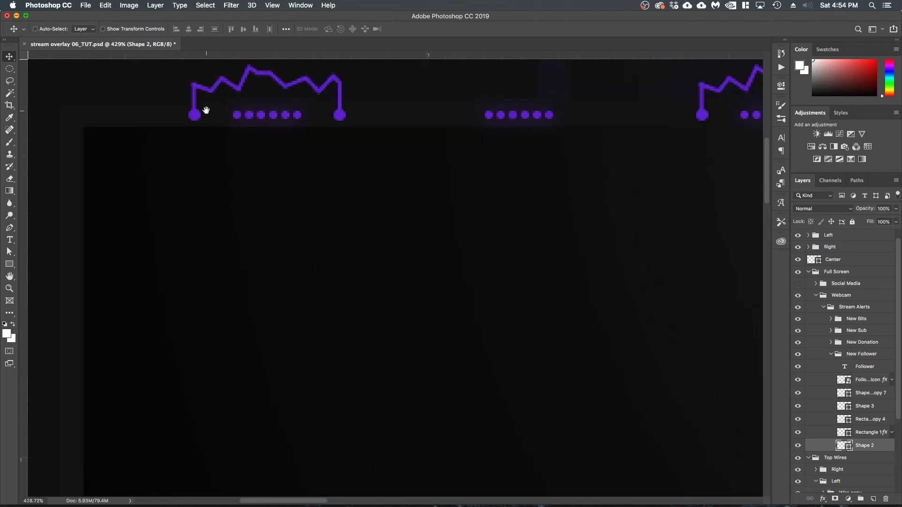
{"action": "left_click", "coordinate": [194, 116], "text": "super"}
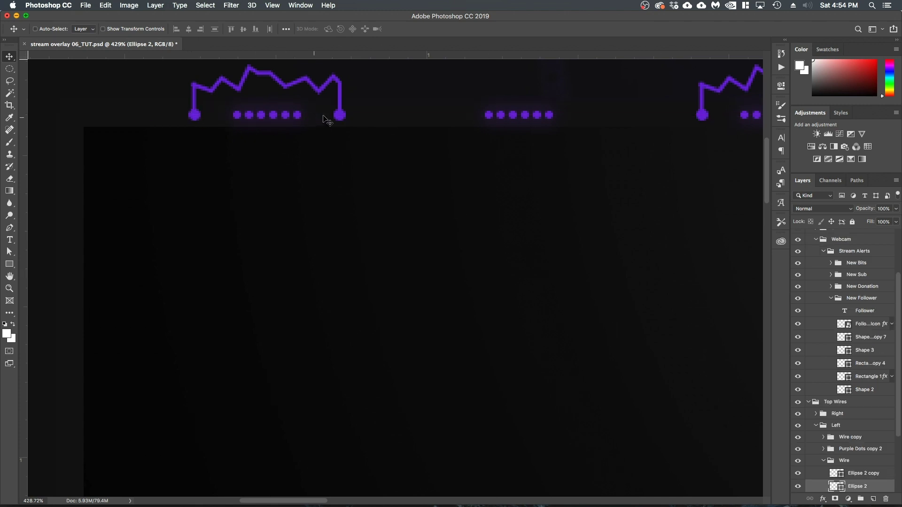
{"action": "scroll", "coordinate": [891, 487], "scroll_direction": "down", "scroll_amount": 2}
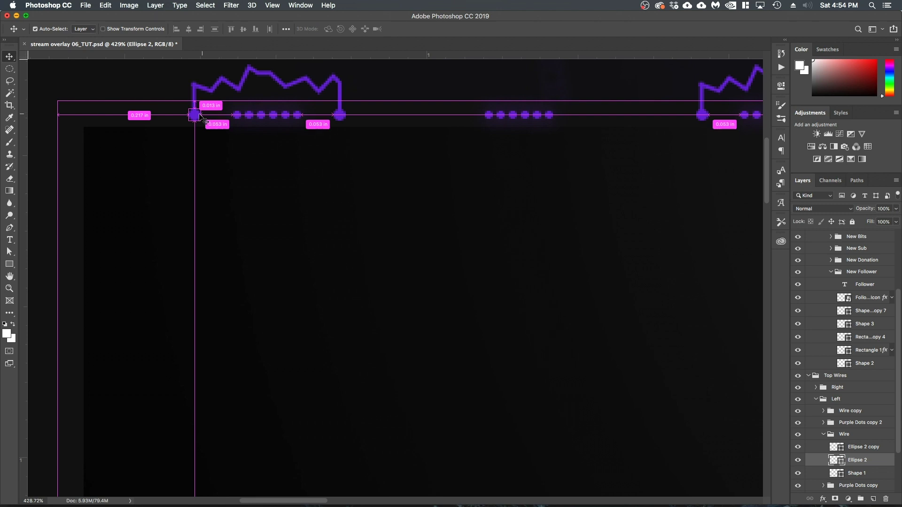
{"action": "scroll", "coordinate": [883, 481], "scroll_direction": "down", "scroll_amount": 2}
{"action": "left_click", "coordinate": [858, 450]}
{"action": "left_click", "coordinate": [798, 438]}
{"action": "left_click", "coordinate": [798, 438]}
{"action": "left_click", "coordinate": [854, 438]}
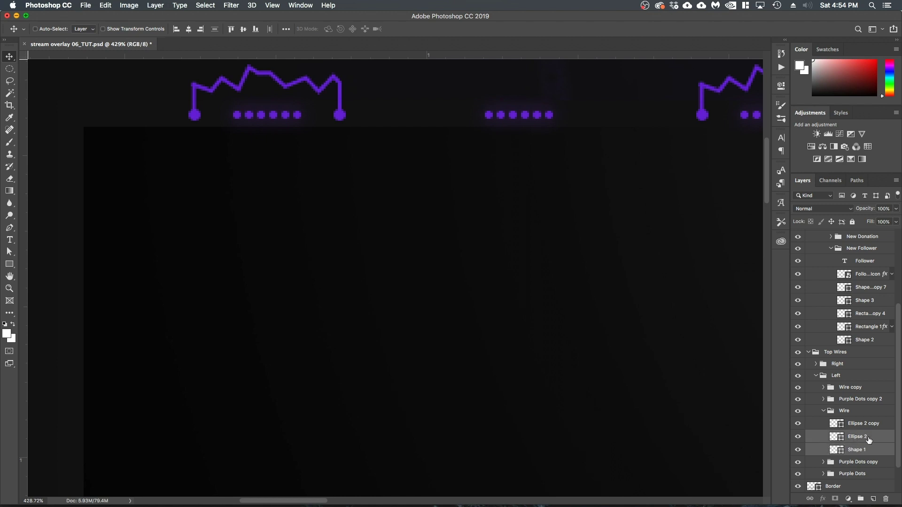
{"action": "scroll", "coordinate": [854, 414], "scroll_direction": "down", "scroll_amount": 3}
{"action": "left_click", "coordinate": [854, 386], "text": "super"}
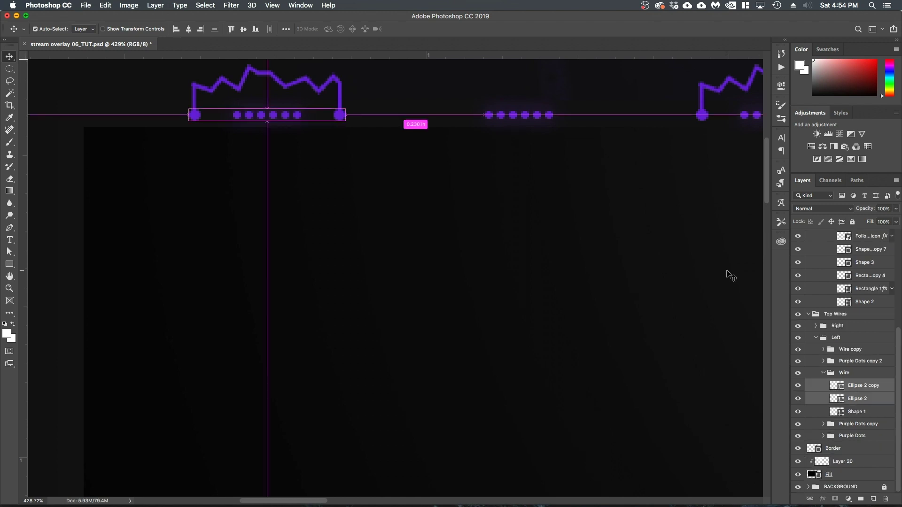
{"action": "key", "text": "super+c"}
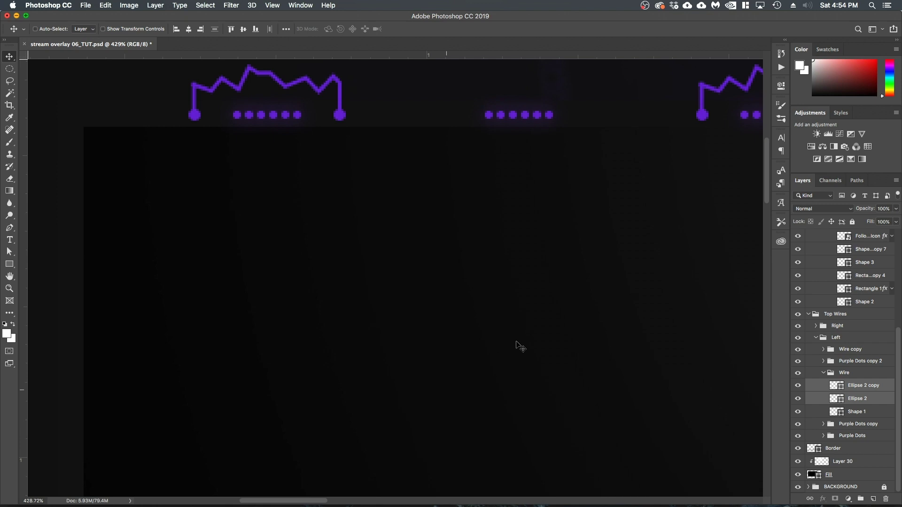
{"action": "key", "text": "super+c"}
Step: Paste the two dots into the New Follower group and place them between the frame and the FOLLOWER bar
{"action": "scroll", "coordinate": [848, 388], "scroll_direction": "up", "scroll_amount": 5}
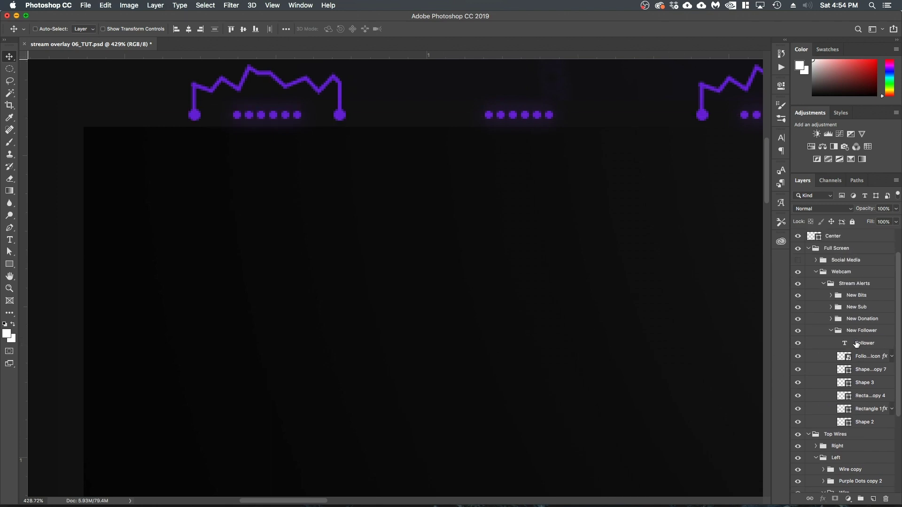
{"action": "left_click", "coordinate": [856, 344]}
{"action": "key", "text": "super+v"}
{"action": "left_click_drag", "start_coordinate": [865, 345], "coordinate": [864, 397]}
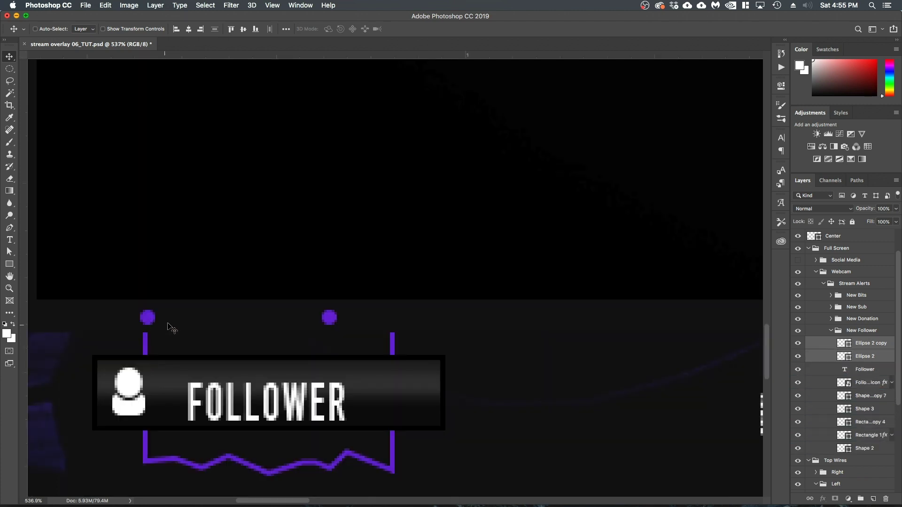
Step: Nudge the pasted dots sideways so each one is centred over its own vertical line on the FOLLOWER bar
{"action": "key", "text": "Left"}
{"action": "left_click", "coordinate": [879, 342]}
{"action": "key", "text": "Right"}
{"action": "key", "text": "Right"}
{"action": "key", "text": "Right"}
{"action": "key", "text": "Right"}
{"action": "key", "text": "Right"}
{"action": "key", "text": "Right"}
{"action": "key", "text": "Right"}
{"action": "key", "text": "Right"}
{"action": "key", "text": "Right"}
{"action": "key", "text": "Right"}
{"action": "key", "text": "Right"}
{"action": "key", "text": "Right"}
{"action": "key", "text": "Right"}
{"action": "key", "text": "Right"}
{"action": "key", "text": "Right"}
{"action": "key", "text": "Right"}
{"action": "key", "text": "Right"}
{"action": "key", "text": "Right"}
{"action": "key", "text": "Right"}
{"action": "key", "text": "Right"}
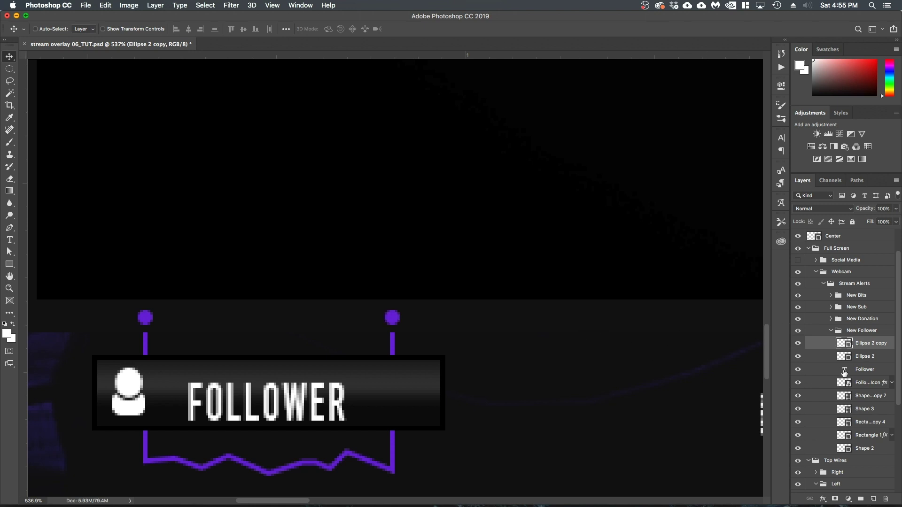
Step: Stretch both vertical lines above the FOLLOWER bar upward until they meet the dots
{"action": "left_click", "coordinate": [865, 399]}
{"action": "left_click", "coordinate": [797, 397]}
{"action": "left_click", "coordinate": [798, 397]}
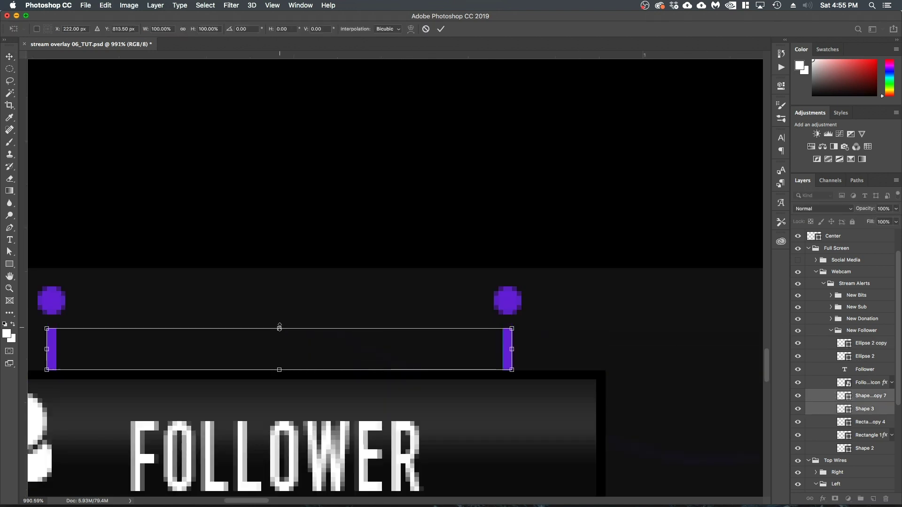
{"action": "left_click_drag", "start_coordinate": [280, 328], "coordinate": [279, 308]}
{"action": "key", "text": "Return"}
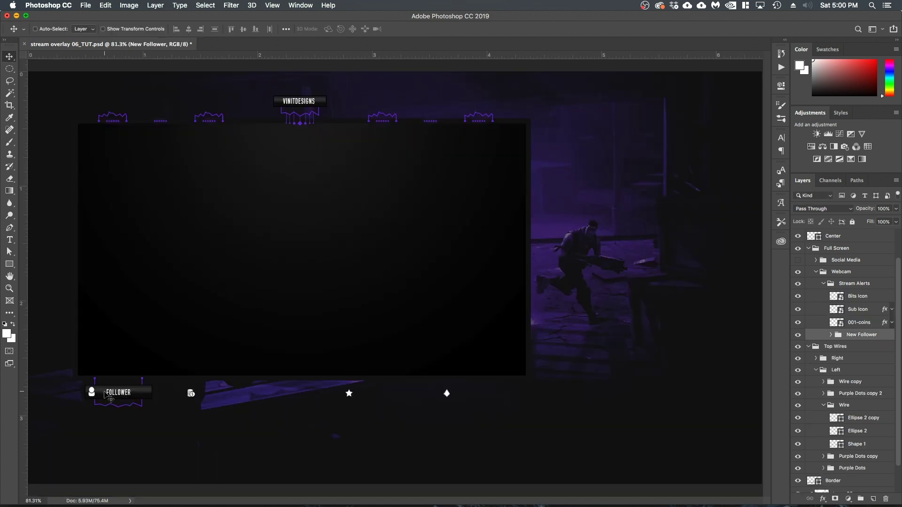
Step: Duplicate the New Follower group to its right and align the copy over the coins icon
{"action": "left_click_drag", "start_coordinate": [114, 394], "coordinate": [210, 394]}
{"action": "scroll", "coordinate": [210, 395], "scroll_direction": "up", "scroll_amount": 2}
{"action": "key", "text": "Right"}
{"action": "key", "text": "Right"}
{"action": "key", "text": "Right"}
{"action": "key", "text": "Right"}
{"action": "key", "text": "Right"}
{"action": "key", "text": "Right"}
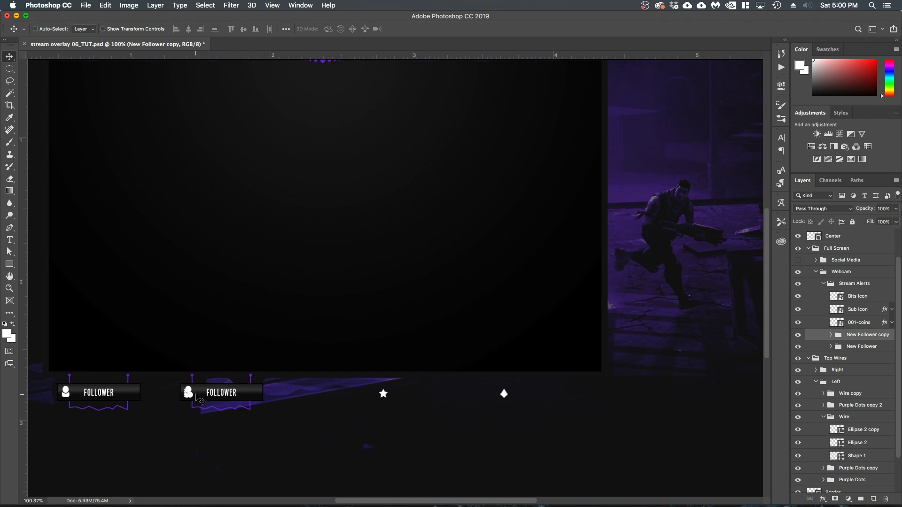
{"action": "left_click_drag", "start_coordinate": [197, 394], "coordinate": [197, 394]}
Step: Swap the follower icon for the 001-coins icon in the copied group and change its label to "DONATION"
{"action": "left_click", "coordinate": [831, 334]}
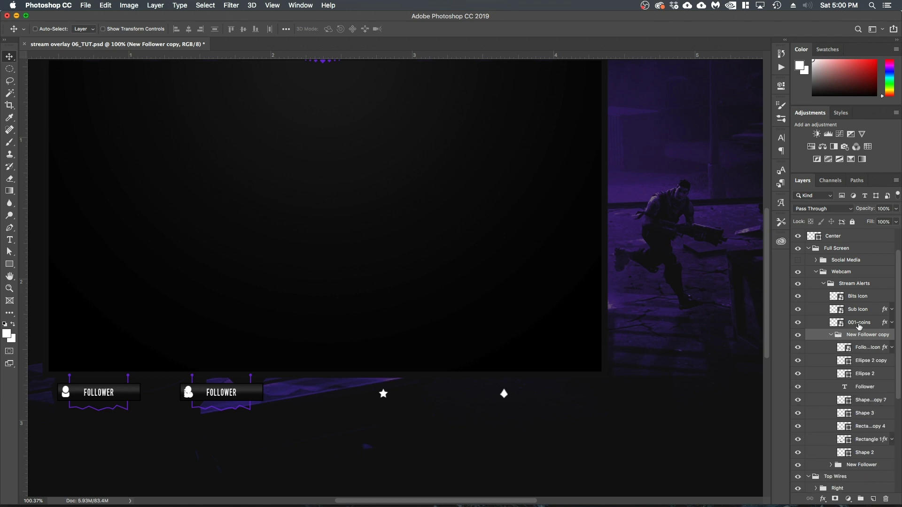
{"action": "left_click", "coordinate": [834, 388]}
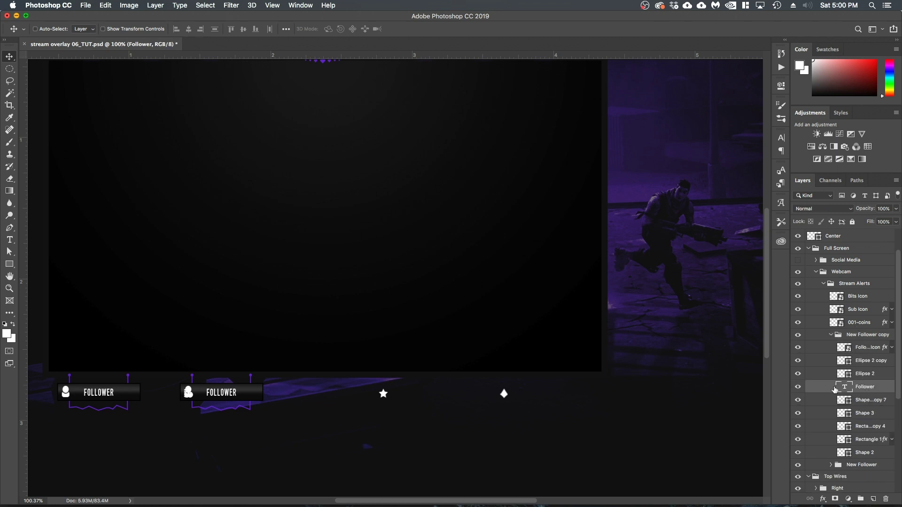
{"action": "left_click", "coordinate": [865, 401]}
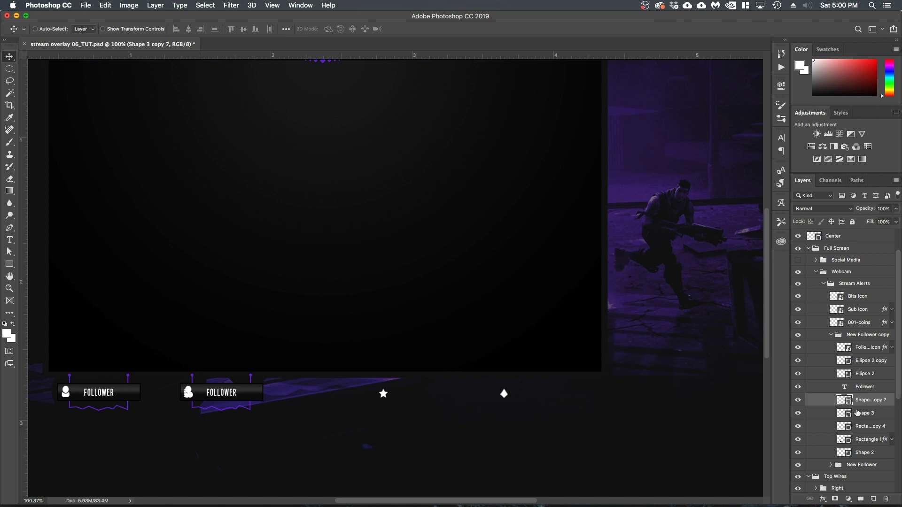
{"action": "left_click", "coordinate": [863, 348]}
{"action": "left_click_drag", "start_coordinate": [861, 324], "coordinate": [858, 353]}
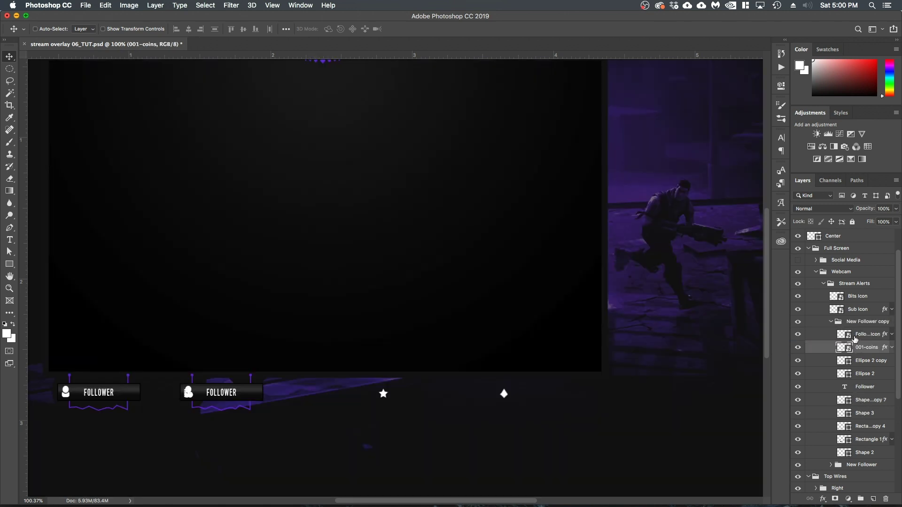
{"action": "left_click", "coordinate": [851, 337]}
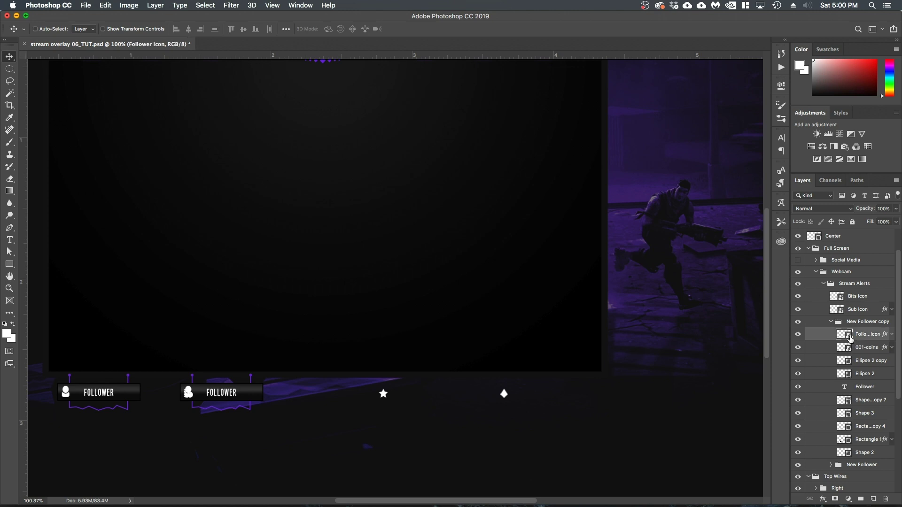
{"action": "key", "text": "Delete"}
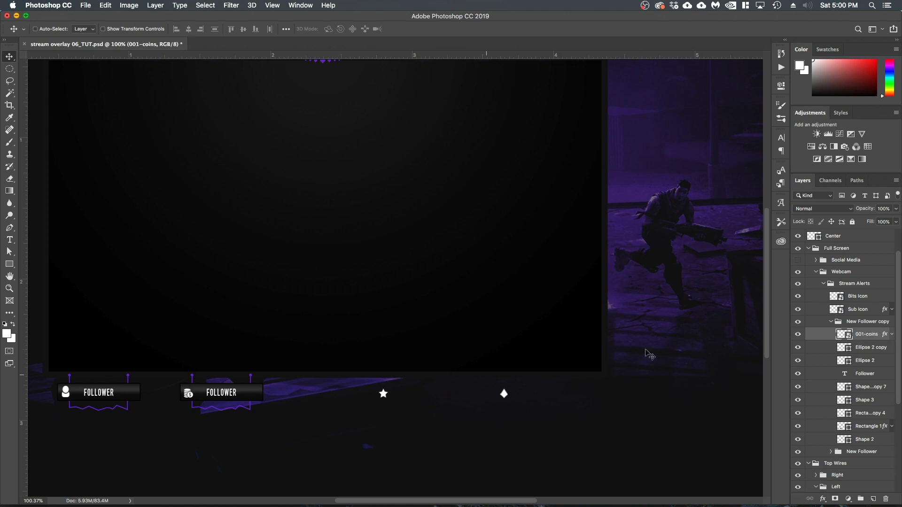
{"action": "left_click", "coordinate": [861, 372]}
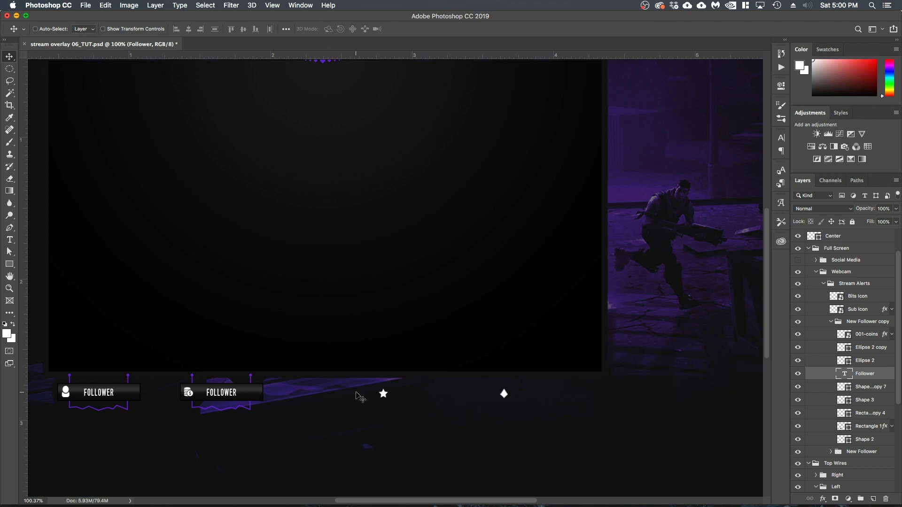
{"action": "key", "text": "t"}
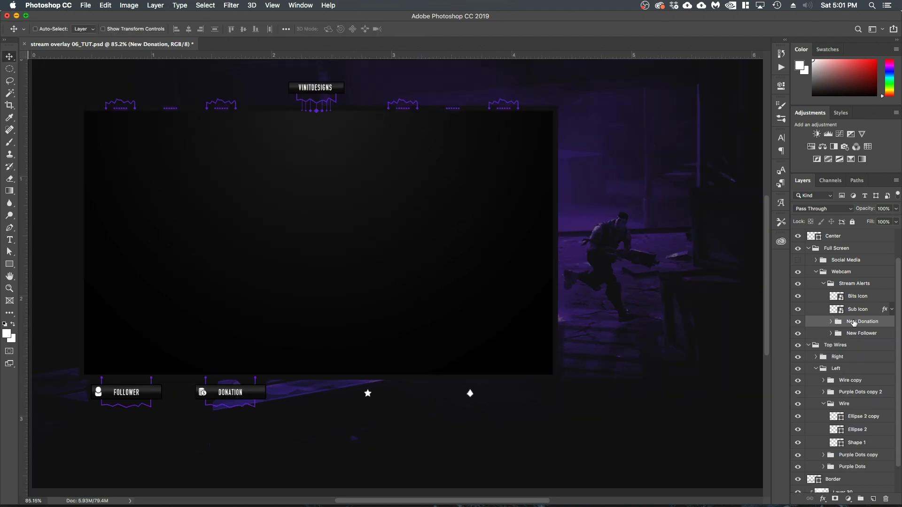
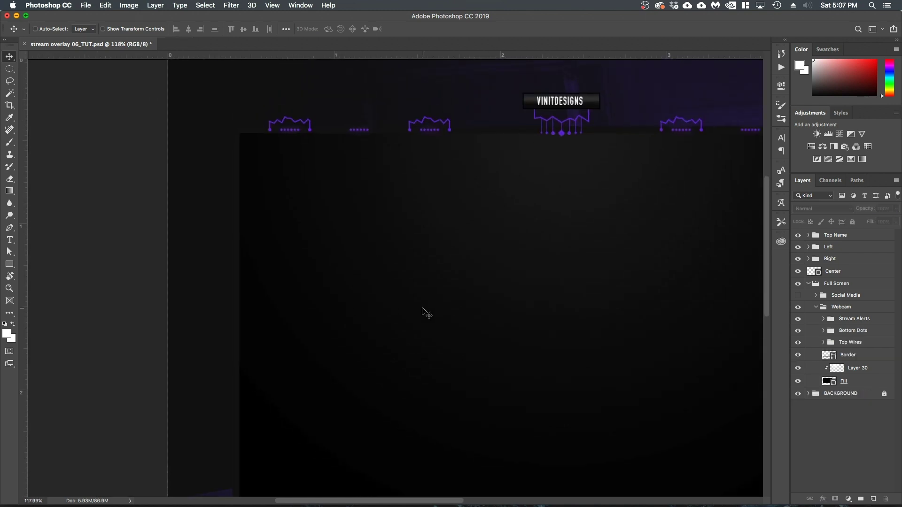
Step: Draw a vertical purple-stroked rectangle about 4 px wide and 1156 px tall beside the webcam frame's left edge
{"action": "key", "text": "super+0"}
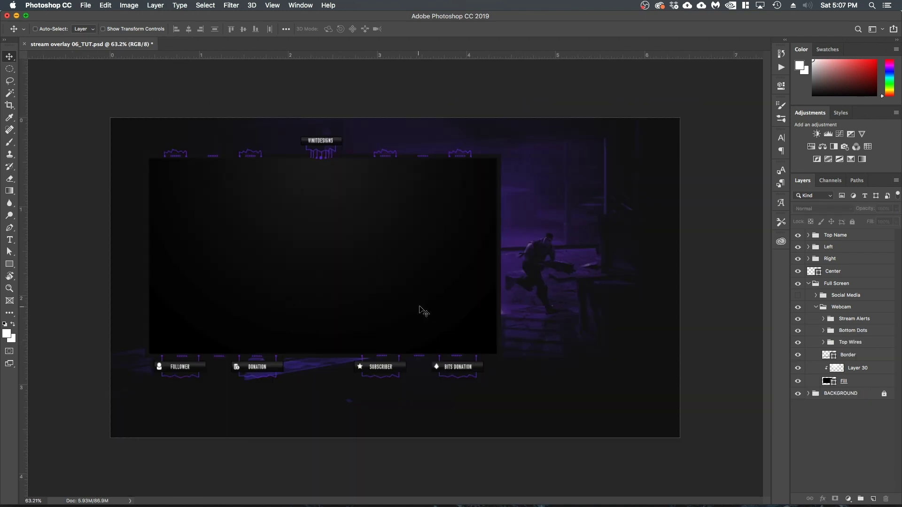
{"action": "scroll", "coordinate": [399, 256], "scroll_direction": "up", "scroll_amount": 2}
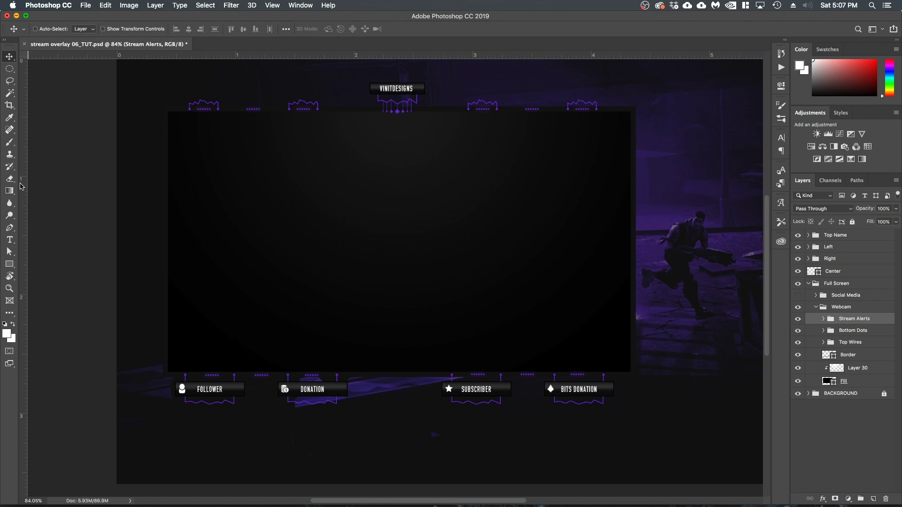
{"action": "left_click_drag", "start_coordinate": [149, 84], "coordinate": [148, 339]}
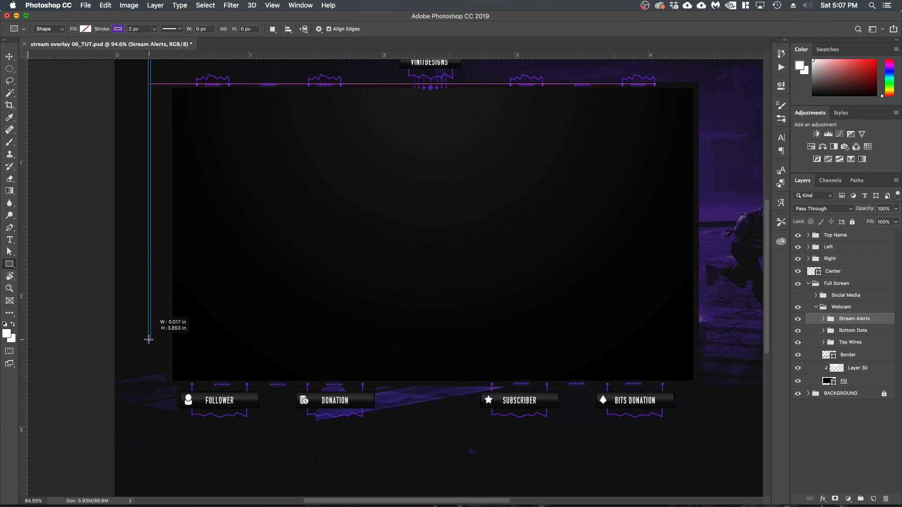
{"action": "left_click_drag", "start_coordinate": [148, 339], "coordinate": [148, 339]}
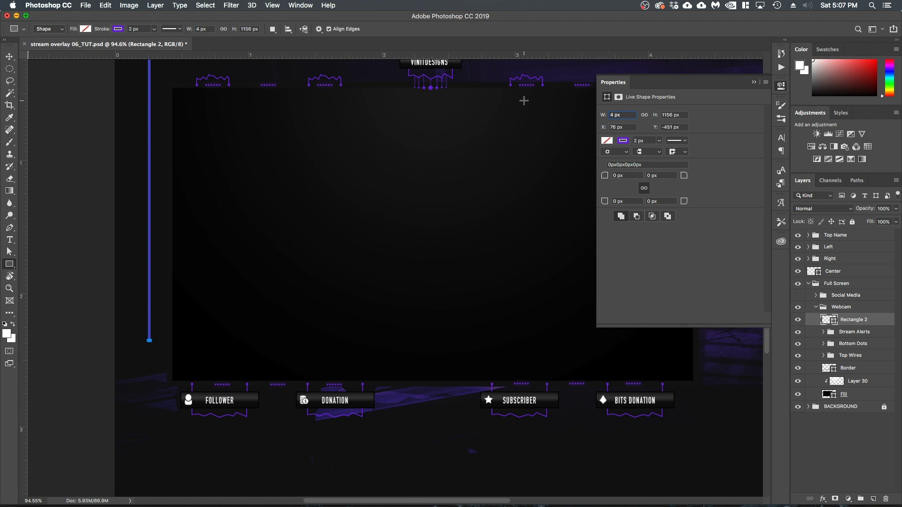
Step: Adjust the thin rectangle's width and move it down and closer to the frame's left edge
{"action": "left_click", "coordinate": [622, 116]}
{"action": "key", "text": "Tab"}
{"action": "key", "text": "v"}
{"action": "left_click_drag", "start_coordinate": [150, 194], "coordinate": [165, 294]}
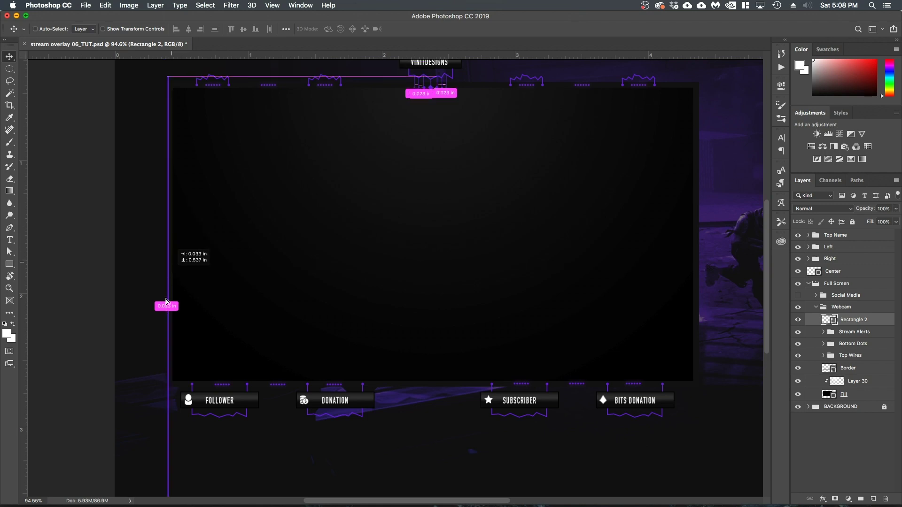
{"action": "key", "text": "super"}
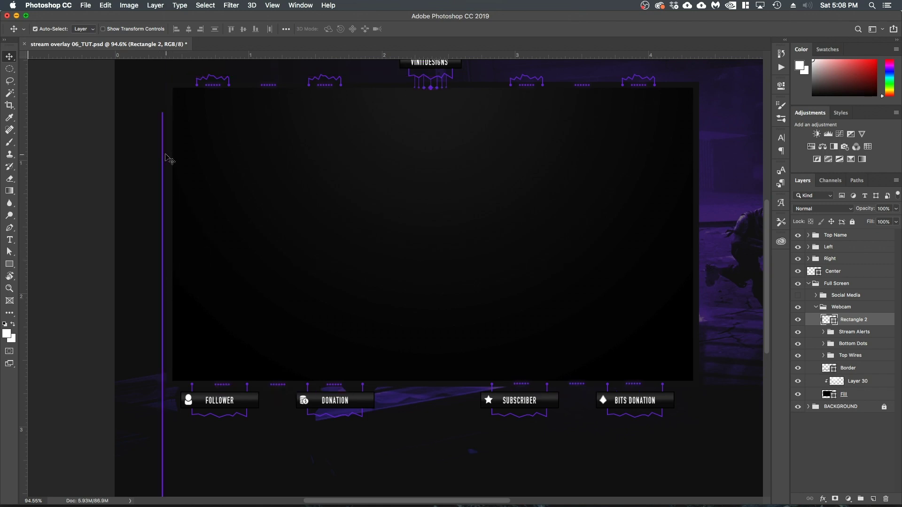
Step: Stretch the top end of the vertical purple line slightly upward
{"action": "key", "text": "ctrl+t"}
{"action": "scroll", "coordinate": [166, 125], "scroll_direction": "up", "scroll_amount": 10}
{"action": "scroll", "coordinate": [165, 125], "scroll_direction": "up", "scroll_amount": 8}
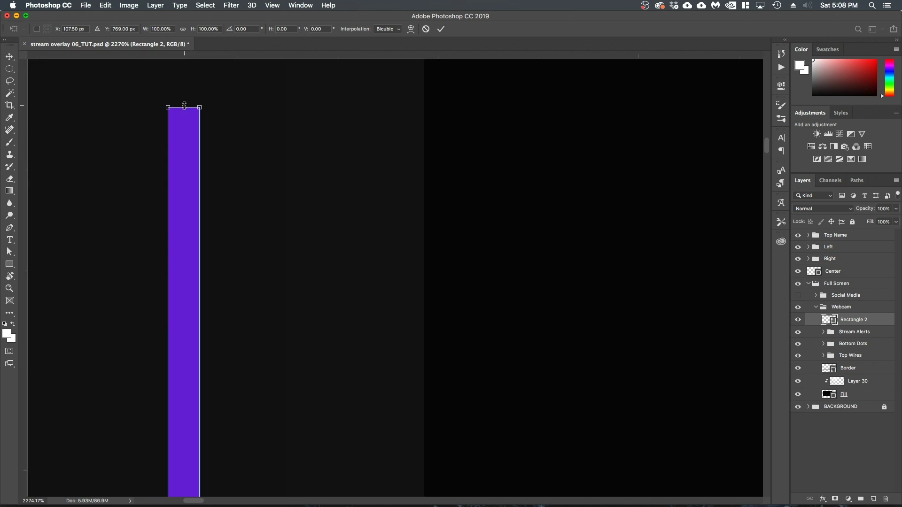
{"action": "left_click_drag", "start_coordinate": [184, 107], "coordinate": [182, 76]}
{"action": "key", "text": "space"}
Step: Reposition the vertical line just outside the frame's left border, with its top end slightly above the webcam area
{"action": "left_click_drag", "start_coordinate": [248, 188], "coordinate": [249, 187]}
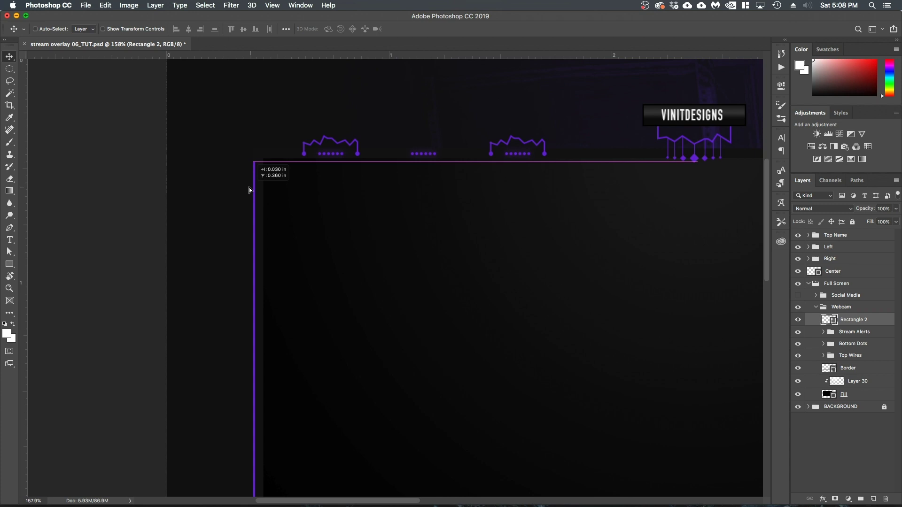
{"action": "scroll", "coordinate": [260, 173], "scroll_direction": "up", "scroll_amount": 8}
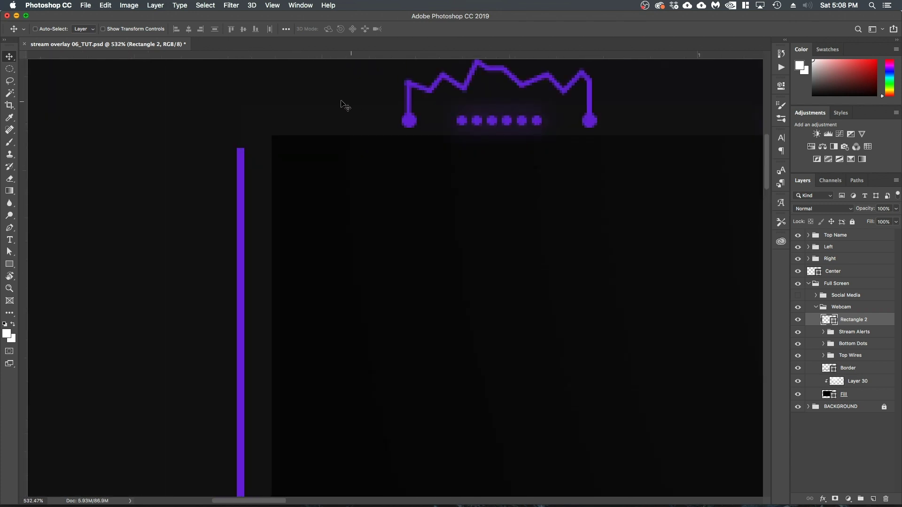
{"action": "scroll", "coordinate": [351, 105], "scroll_direction": "left", "scroll_amount": 5}
{"action": "left_click_drag", "start_coordinate": [324, 198], "coordinate": [290, 140]}
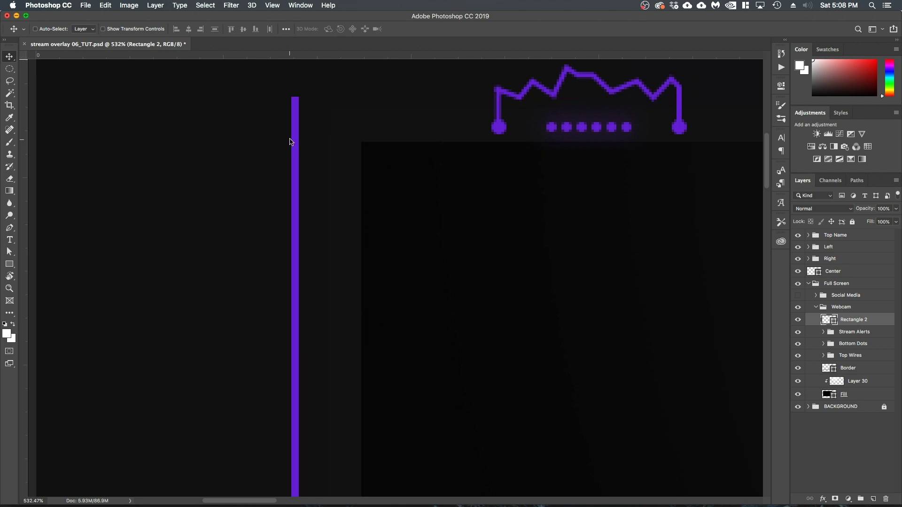
{"action": "scroll", "coordinate": [298, 145], "scroll_direction": "down", "scroll_amount": 2}
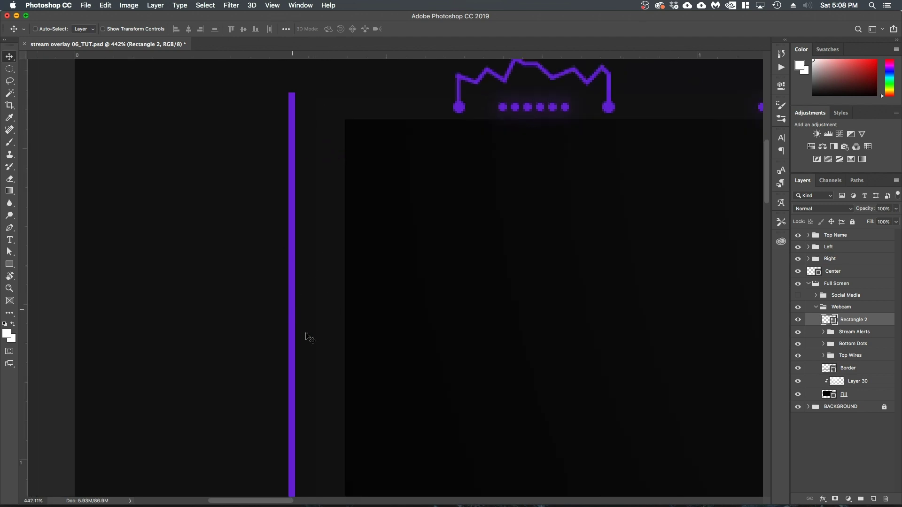
Step: Shorten the vertical purple line from its bottom end so it stops just below the webcam frame
{"action": "left_click_drag", "start_coordinate": [301, 296], "coordinate": [299, 193]}
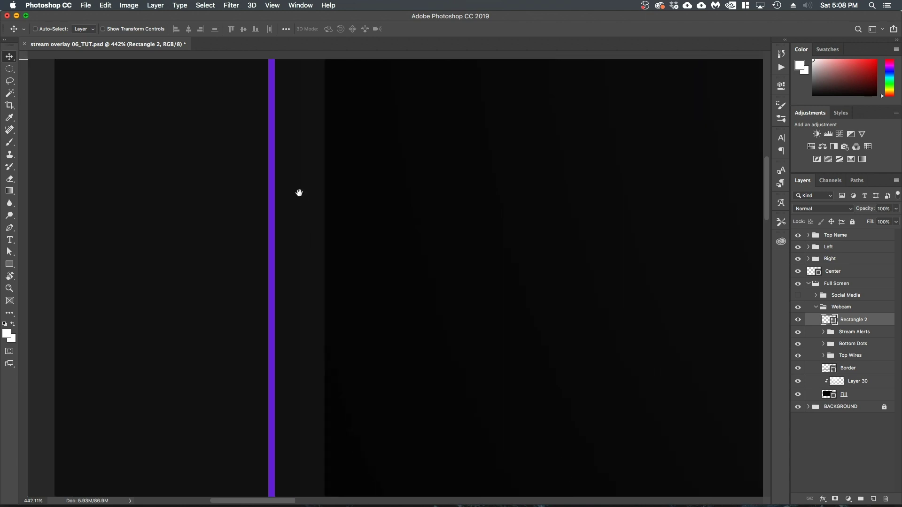
{"action": "scroll", "coordinate": [284, 272], "scroll_direction": "down", "scroll_amount": 10}
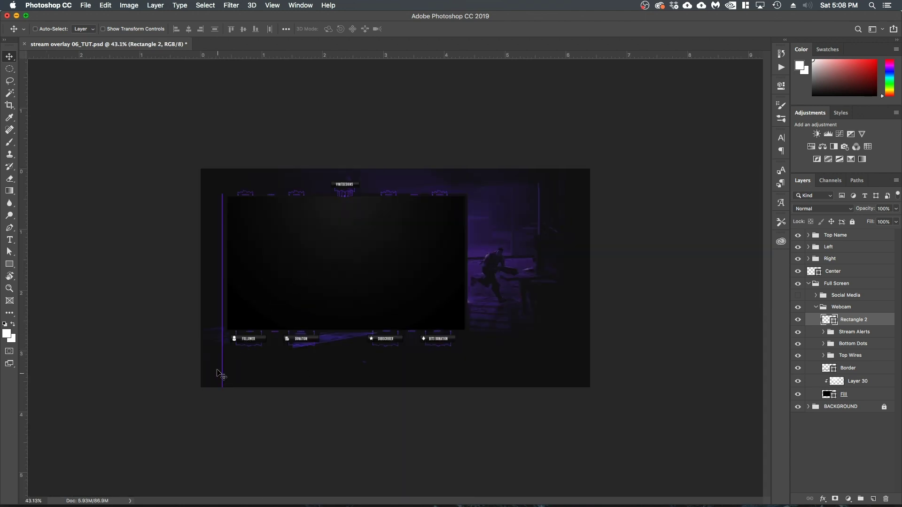
{"action": "scroll", "coordinate": [220, 376], "scroll_direction": "up", "scroll_amount": 8}
{"action": "key", "text": "super+t"}
{"action": "left_click_drag", "start_coordinate": [279, 413], "coordinate": [279, 219]}
{"action": "key", "text": "Return"}
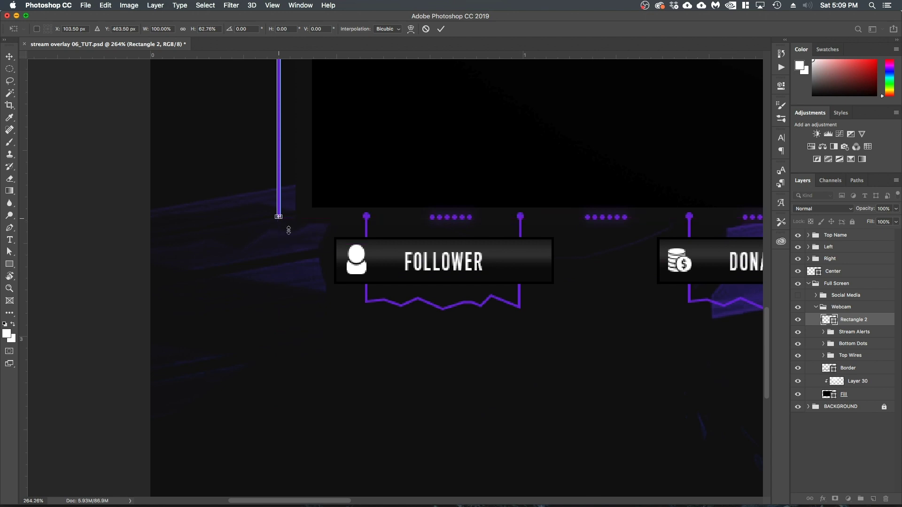
{"action": "scroll", "coordinate": [111, 165], "scroll_direction": "down", "scroll_amount": 5}
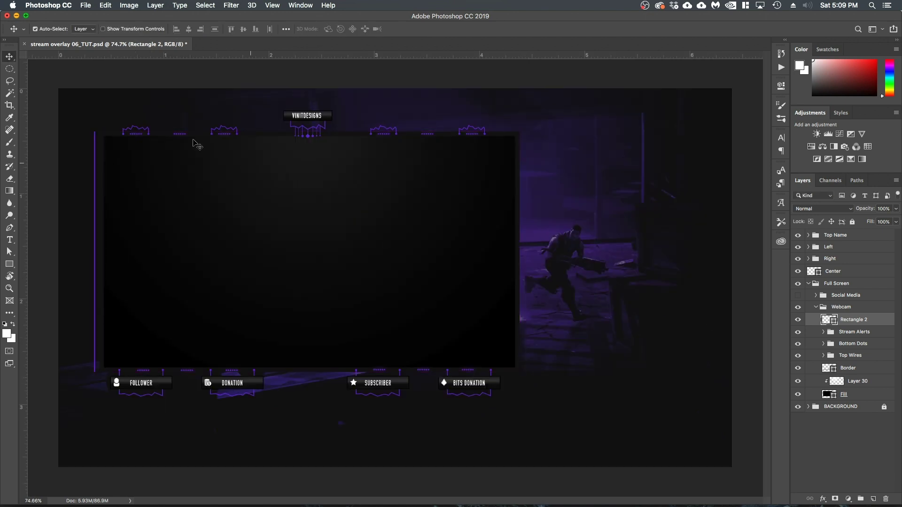
Step: Duplicate the vertical purple line and rotate the copy 90° to make it horizontal
{"action": "key", "text": "super+j"}
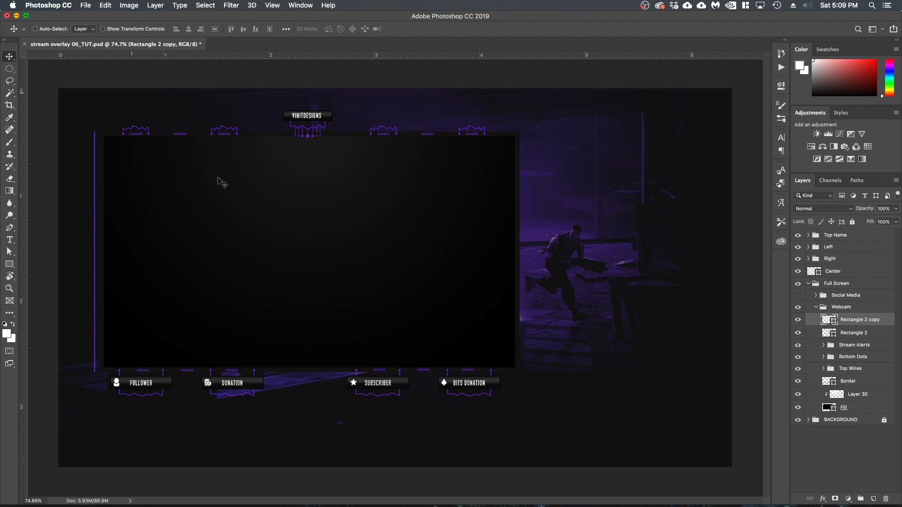
{"action": "left_click_drag", "start_coordinate": [125, 199], "coordinate": [171, 156]}
{"action": "key", "text": "super+t"}
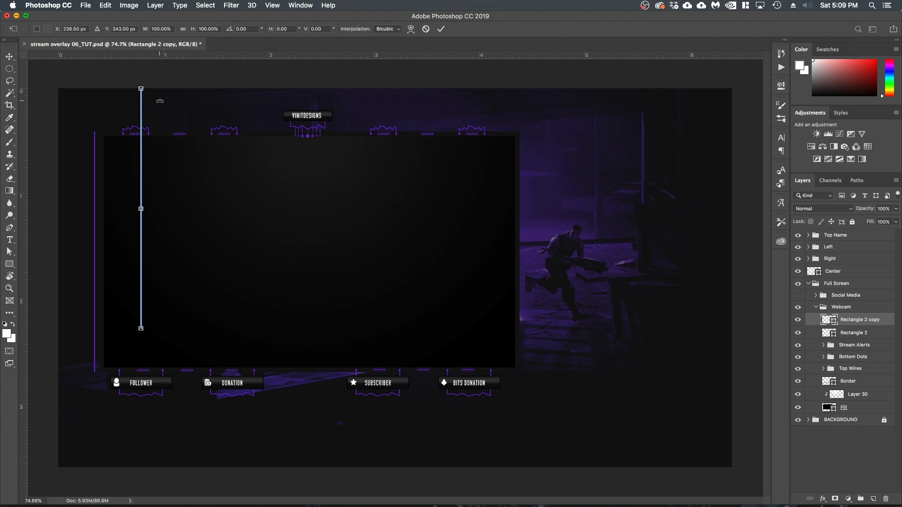
{"action": "left_click_drag", "start_coordinate": [160, 101], "coordinate": [226, 232]}
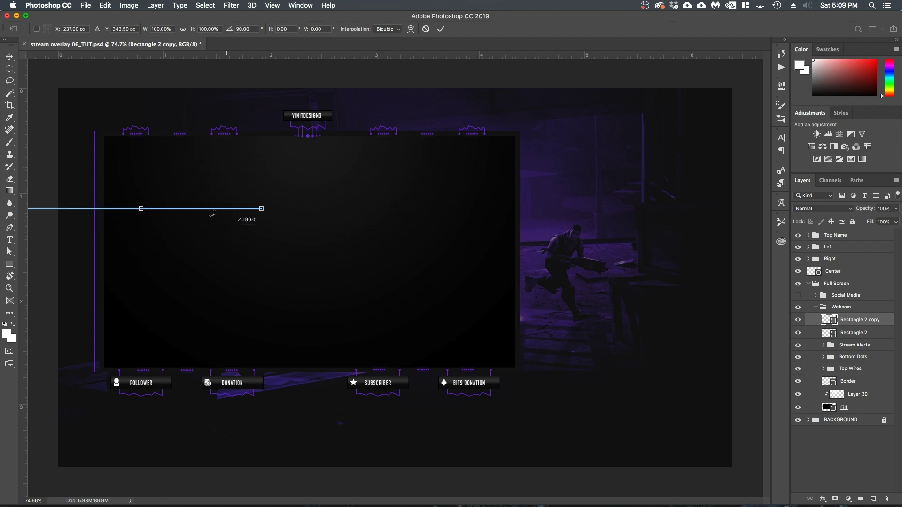
Step: Position the horizontal purple line along the webcam frame's upper edge, starting at the top end of the vertical line
{"action": "scroll", "coordinate": [175, 225], "scroll_direction": "up", "scroll_amount": 5}
{"action": "left_click_drag", "start_coordinate": [177, 225], "coordinate": [396, 360]}
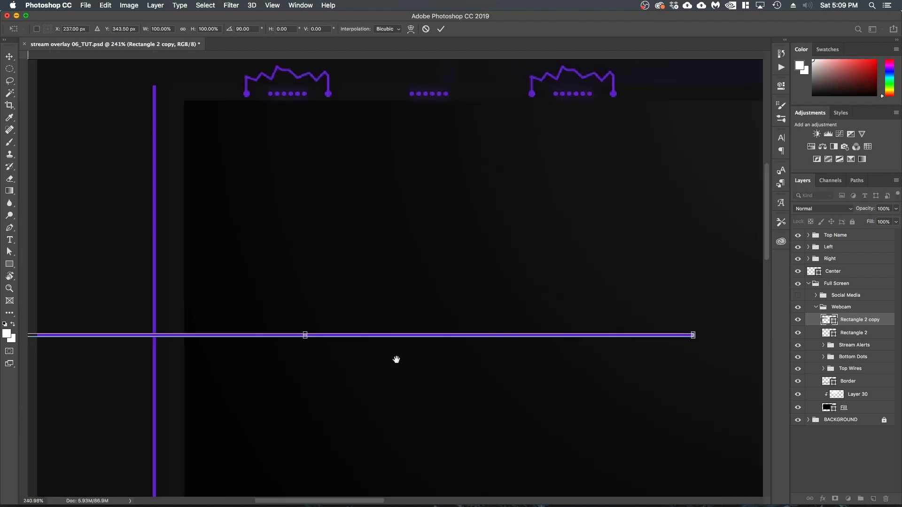
{"action": "left_click_drag", "start_coordinate": [224, 325], "coordinate": [444, 107]}
{"action": "scroll", "coordinate": [292, 254], "scroll_direction": "up", "scroll_amount": 5}
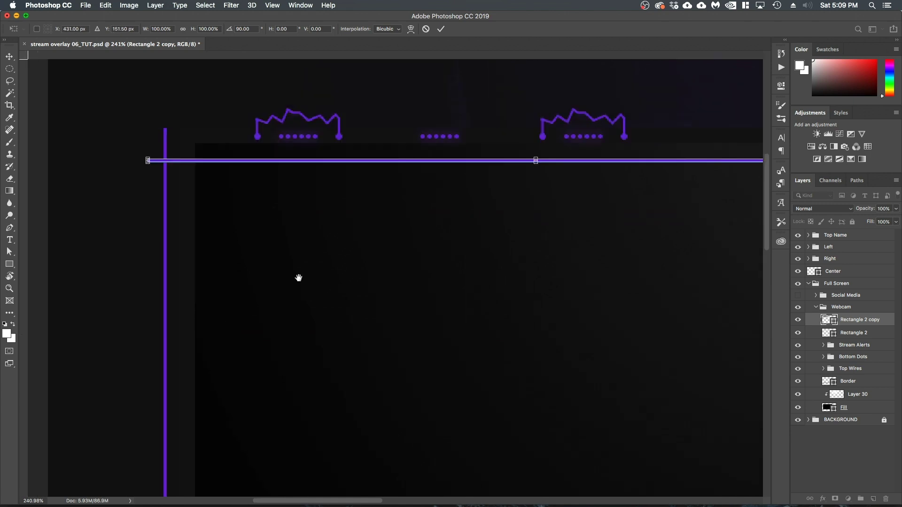
{"action": "left_click_drag", "start_coordinate": [194, 255], "coordinate": [168, 229]}
{"action": "scroll", "coordinate": [195, 217], "scroll_direction": "up", "scroll_amount": 5}
{"action": "key", "text": "Return"}
Step: Stretch the upper horizontal line to the webcam frame's right border
{"action": "scroll", "coordinate": [343, 289], "scroll_direction": "down", "scroll_amount": 5}
{"action": "scroll", "coordinate": [517, 308], "scroll_direction": "right", "scroll_amount": 10}
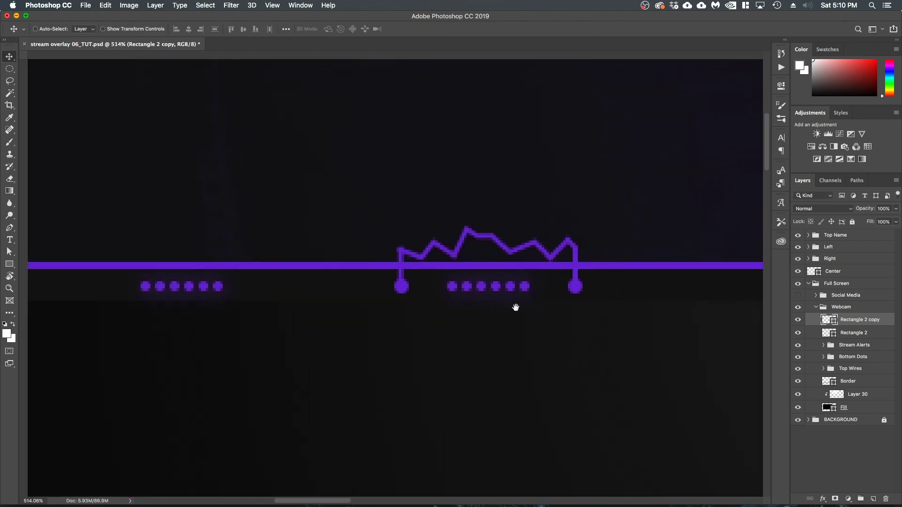
{"action": "left_click_drag", "start_coordinate": [575, 263], "coordinate": [415, 260]}
{"action": "left_click_drag", "start_coordinate": [695, 245], "coordinate": [441, 263]}
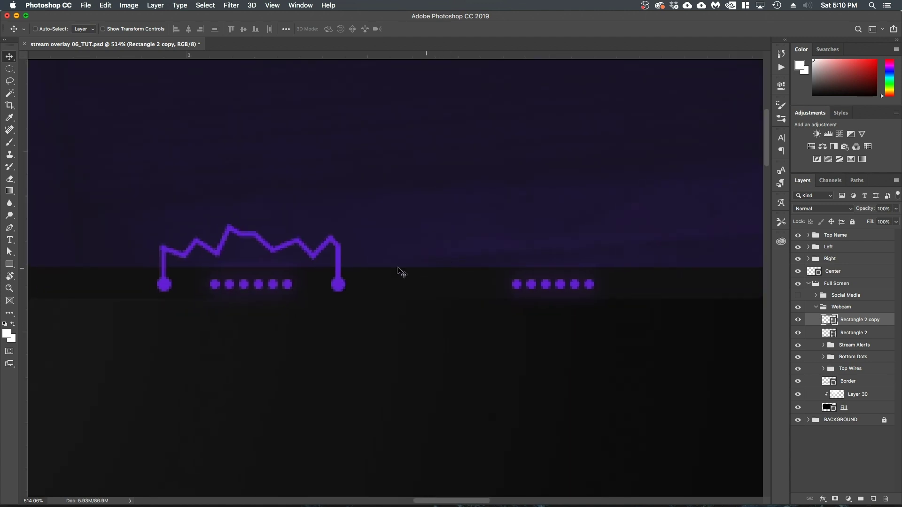
{"action": "key", "text": "super+t"}
{"action": "scroll", "coordinate": [199, 268], "scroll_direction": "down", "scroll_amount": 2}
Step: Duplicate the horizontal line and place the copy along the webcam frame's lower edge, meeting the vertical line's bottom end
{"action": "scroll", "coordinate": [195, 265], "scroll_direction": "down", "scroll_amount": 4}
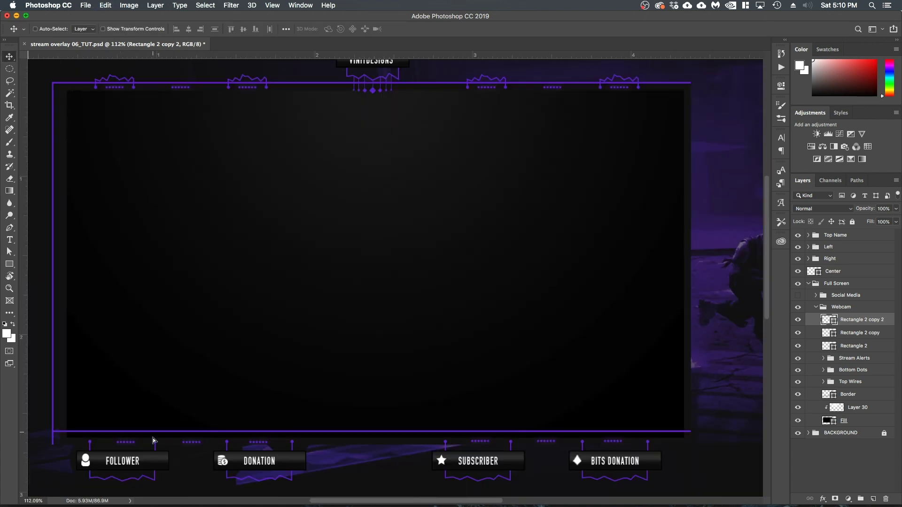
{"action": "left_click_drag", "start_coordinate": [153, 438], "coordinate": [153, 447]}
{"action": "left_click_drag", "start_coordinate": [71, 462], "coordinate": [235, 420]}
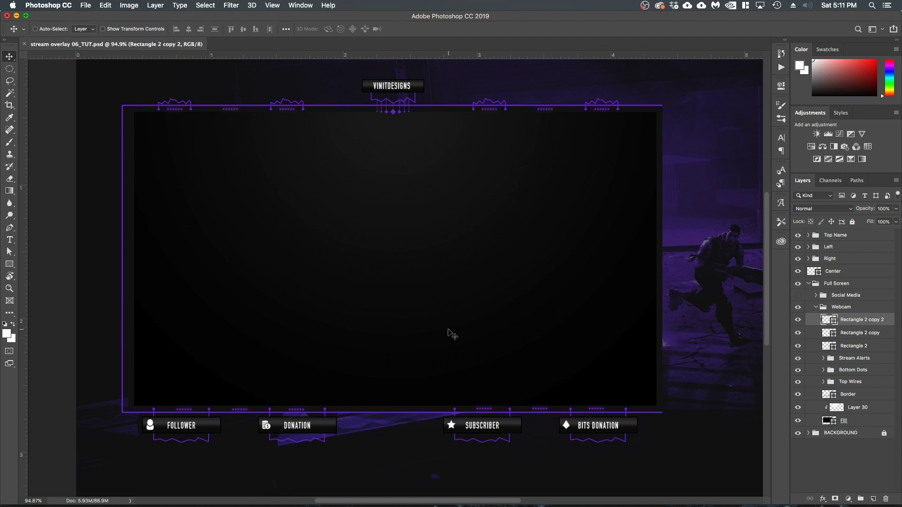
Step: Duplicate the Left group inside Bottom Dots and move the copy to the top of the Webcam group
{"action": "left_click_drag", "start_coordinate": [154, 228], "coordinate": [245, 241]}
{"action": "scroll", "coordinate": [245, 242], "scroll_direction": "down", "scroll_amount": 5}
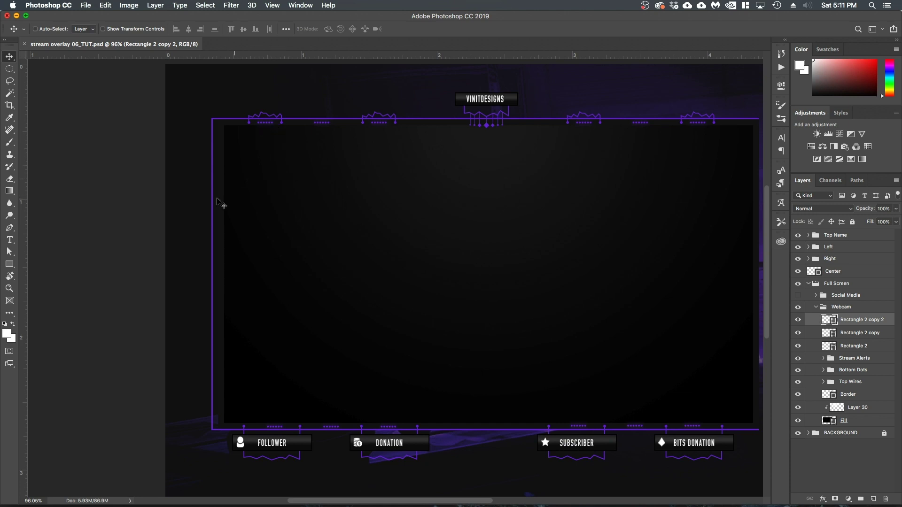
{"action": "scroll", "coordinate": [214, 212], "scroll_direction": "up", "scroll_amount": 2}
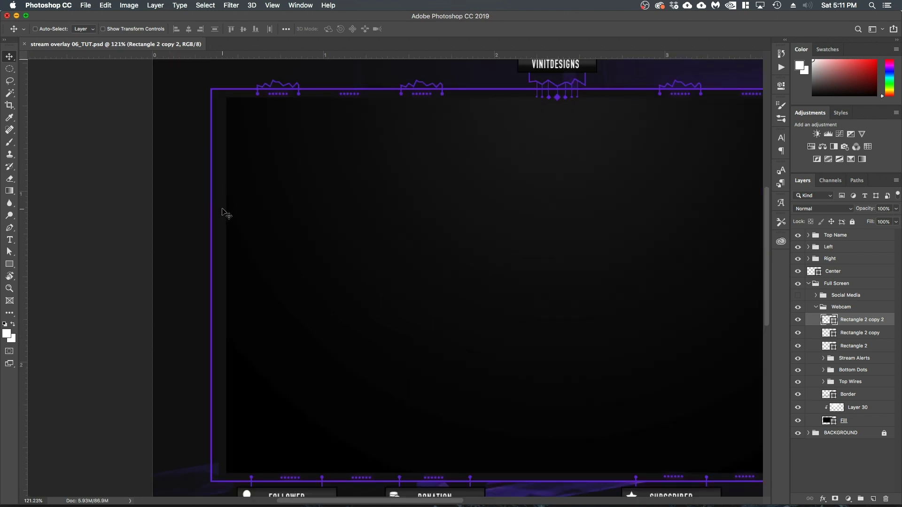
{"action": "scroll", "coordinate": [329, 451], "scroll_direction": "down", "scroll_amount": 1}
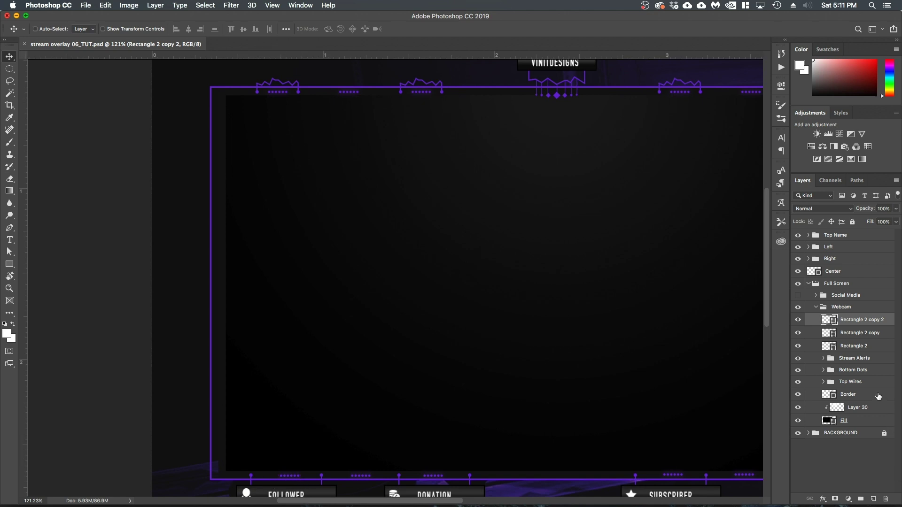
{"action": "left_click", "coordinate": [840, 373]}
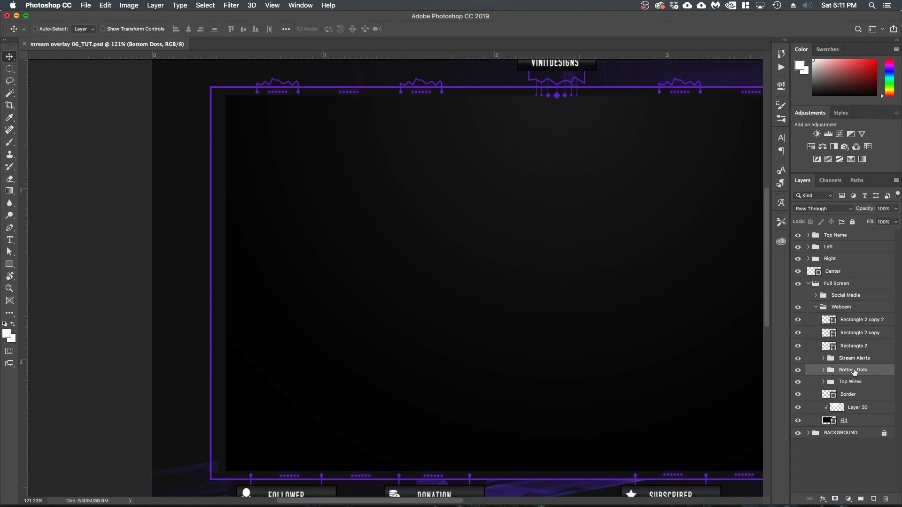
{"action": "left_click", "coordinate": [823, 371]}
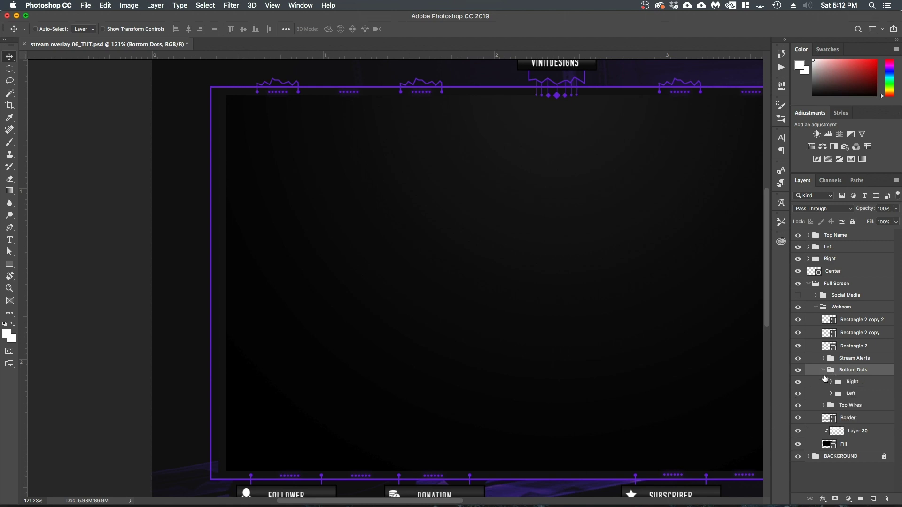
{"action": "left_click", "coordinate": [853, 383]}
{"action": "left_click", "coordinate": [856, 395]}
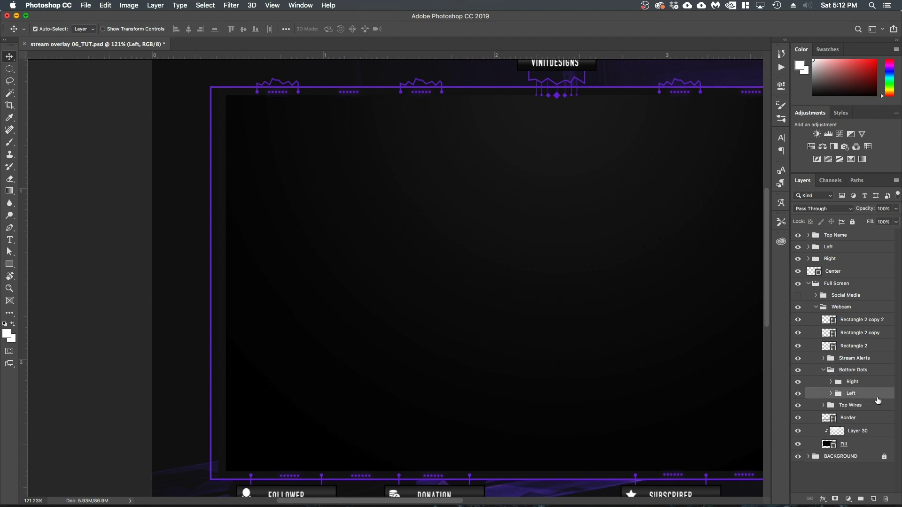
{"action": "key", "text": "super+j"}
{"action": "left_click_drag", "start_coordinate": [856, 394], "coordinate": [850, 318]}
Step: Rotate the copied dots group by -90° and place it between the vertical purple line and the webcam area
{"action": "left_click_drag", "start_coordinate": [502, 381], "coordinate": [375, 210]}
{"action": "key", "text": "super+t"}
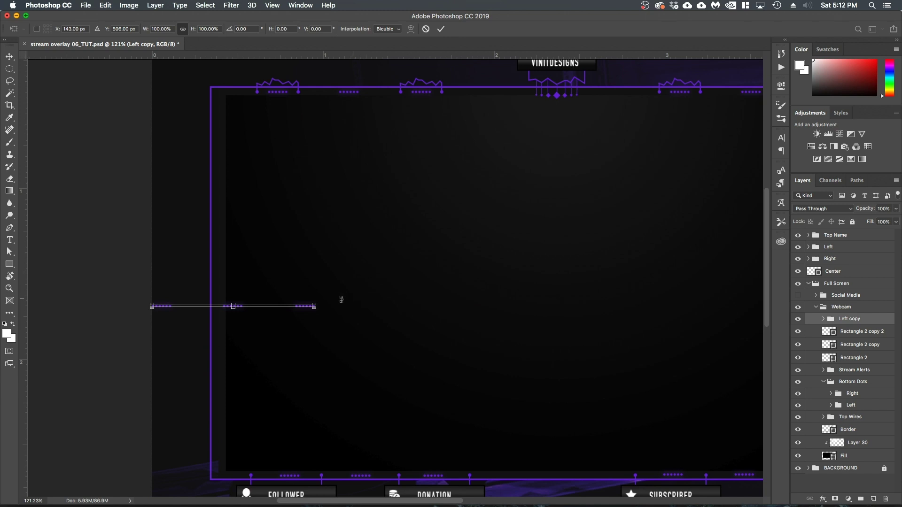
{"action": "left_click_drag", "start_coordinate": [332, 299], "coordinate": [215, 210]}
{"action": "scroll", "coordinate": [222, 248], "scroll_direction": "up", "scroll_amount": 5}
{"action": "scroll", "coordinate": [246, 186], "scroll_direction": "down", "scroll_amount": 5}
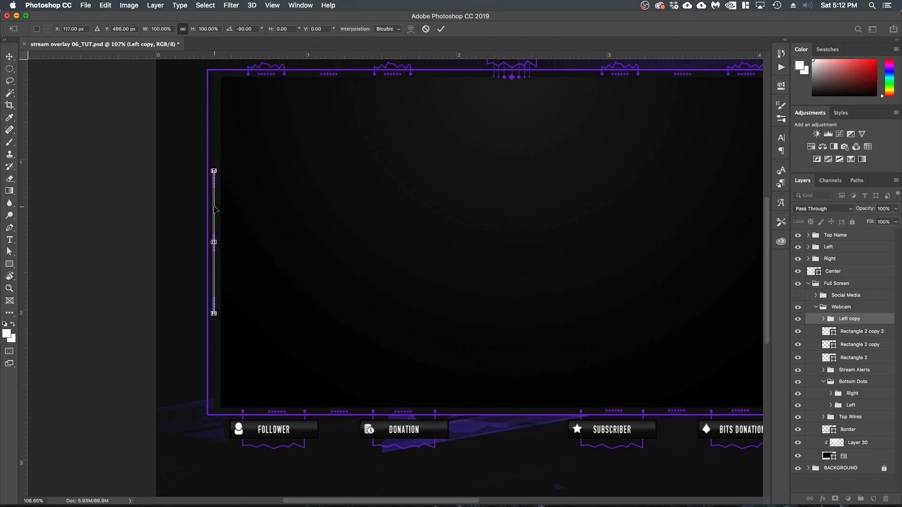
{"action": "key", "text": "Return"}
Step: Add a white Color Overlay to the second dot of the uppermost vertical dot row
{"action": "scroll", "coordinate": [216, 209], "scroll_direction": "up", "scroll_amount": 5}
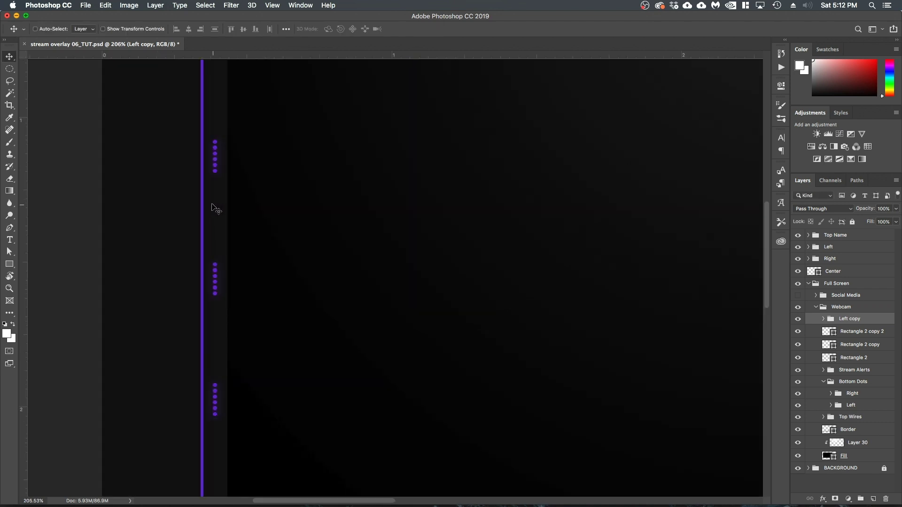
{"action": "scroll", "coordinate": [218, 226], "scroll_direction": "down", "scroll_amount": 3}
{"action": "scroll", "coordinate": [219, 228], "scroll_direction": "up", "scroll_amount": 5}
{"action": "left_click_drag", "start_coordinate": [226, 310], "coordinate": [197, 256]}
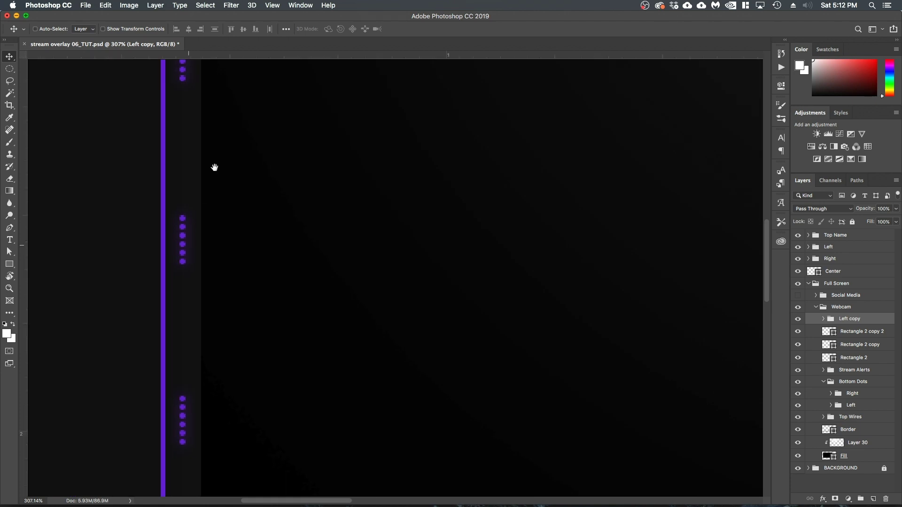
{"action": "left_click_drag", "start_coordinate": [221, 162], "coordinate": [237, 310]}
{"action": "left_click_drag", "start_coordinate": [218, 211], "coordinate": [221, 235]}
{"action": "scroll", "coordinate": [207, 219], "scroll_direction": "up", "scroll_amount": 5}
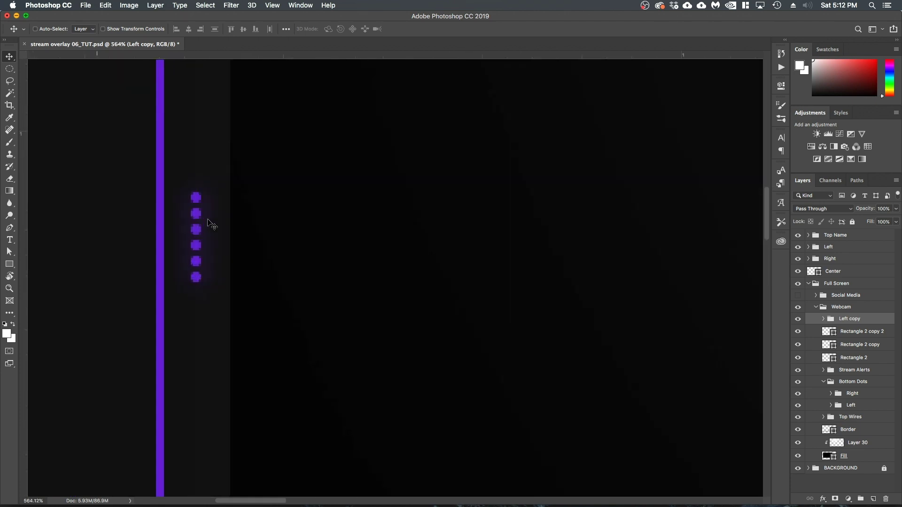
{"action": "scroll", "coordinate": [208, 219], "scroll_direction": "up", "scroll_amount": 3}
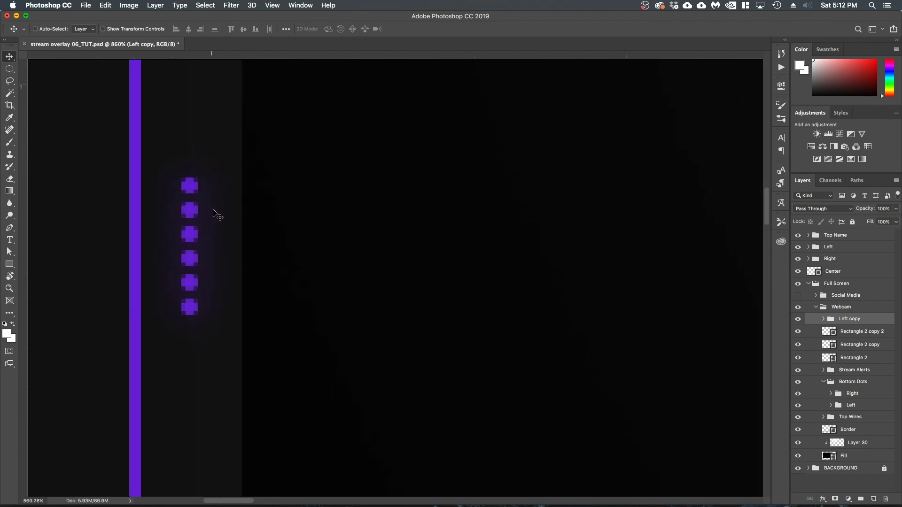
{"action": "left_click", "coordinate": [188, 211], "text": "super"}
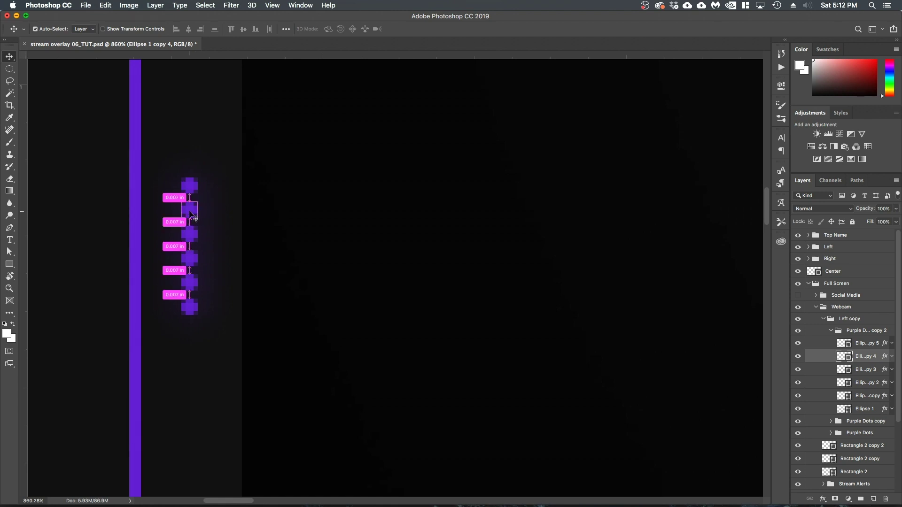
{"action": "double_click", "coordinate": [883, 360]}
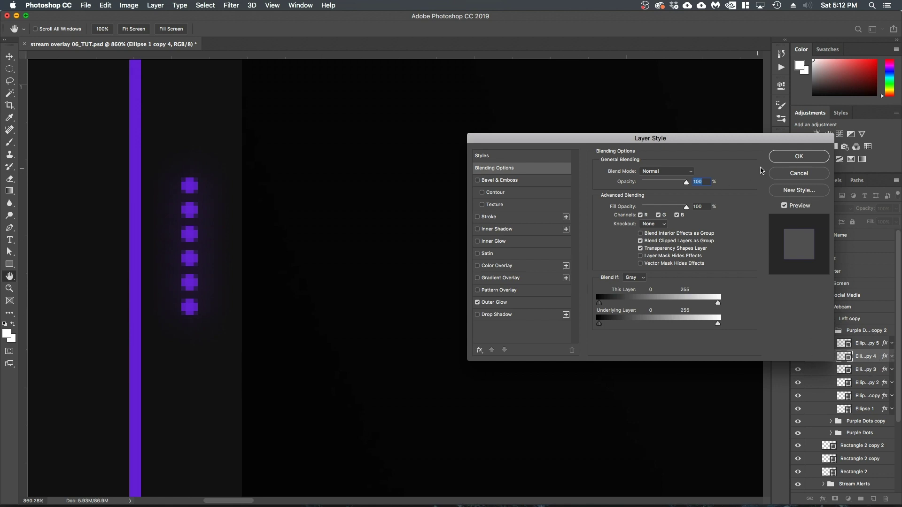
{"action": "left_click", "coordinate": [477, 267]}
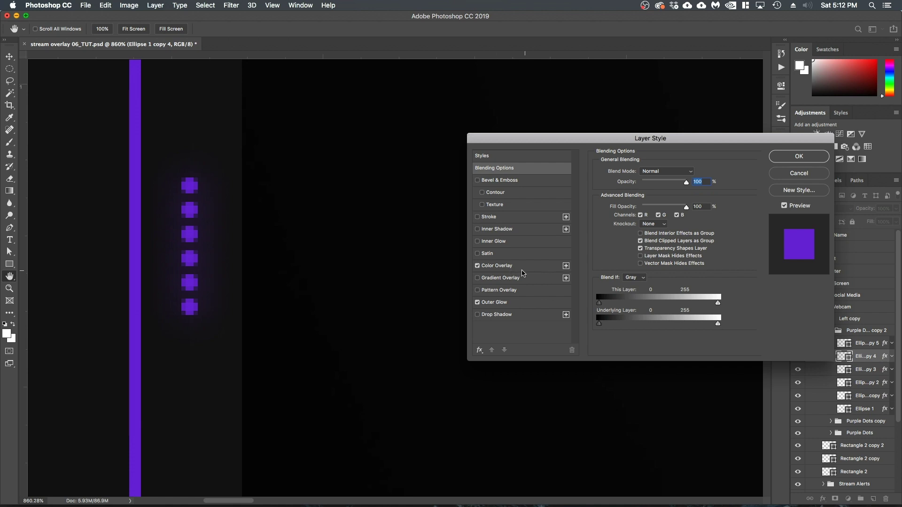
{"action": "left_click", "coordinate": [500, 265]}
{"action": "left_click", "coordinate": [691, 173]}
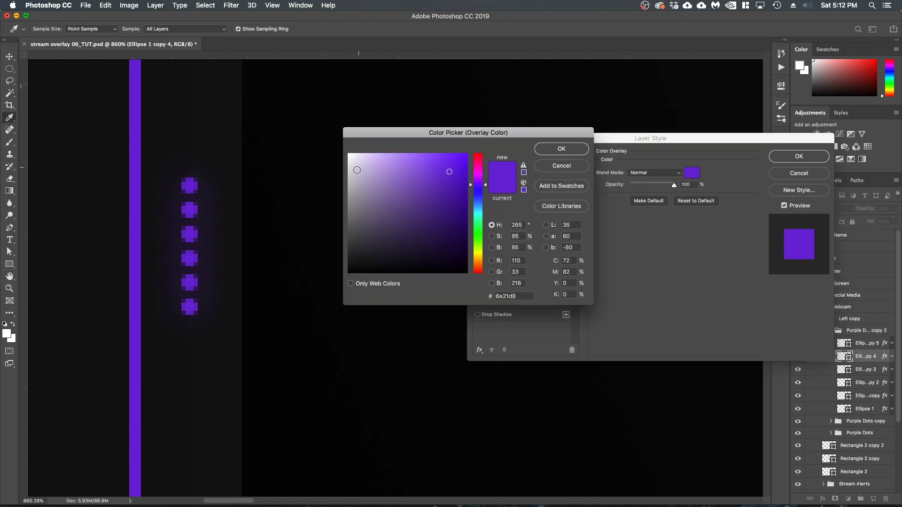
{"action": "left_click_drag", "start_coordinate": [362, 168], "coordinate": [316, 119]}
{"action": "left_click", "coordinate": [553, 149]}
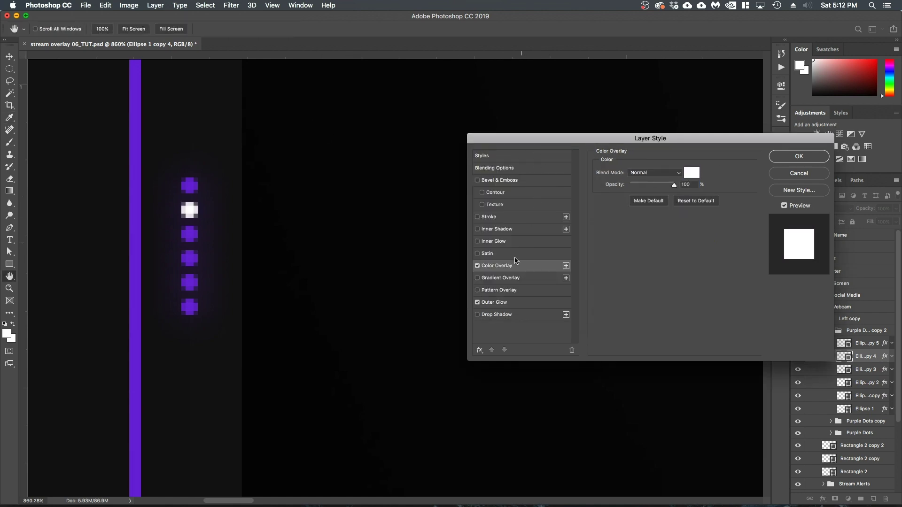
Step: Change the second dot's Outer Glow color to white (ffffff) and apply the layer style
{"action": "left_click", "coordinate": [496, 303]}
{"action": "left_click", "coordinate": [618, 205]}
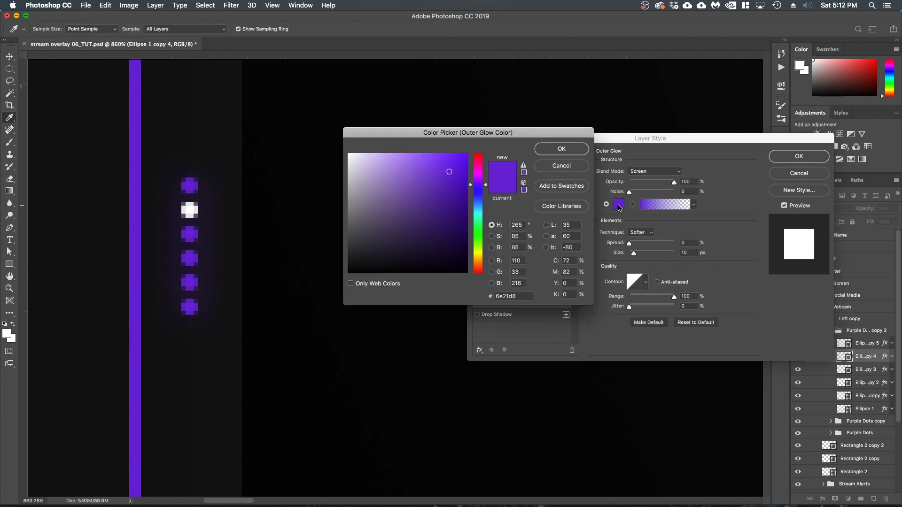
{"action": "left_click_drag", "start_coordinate": [383, 178], "coordinate": [235, 68]}
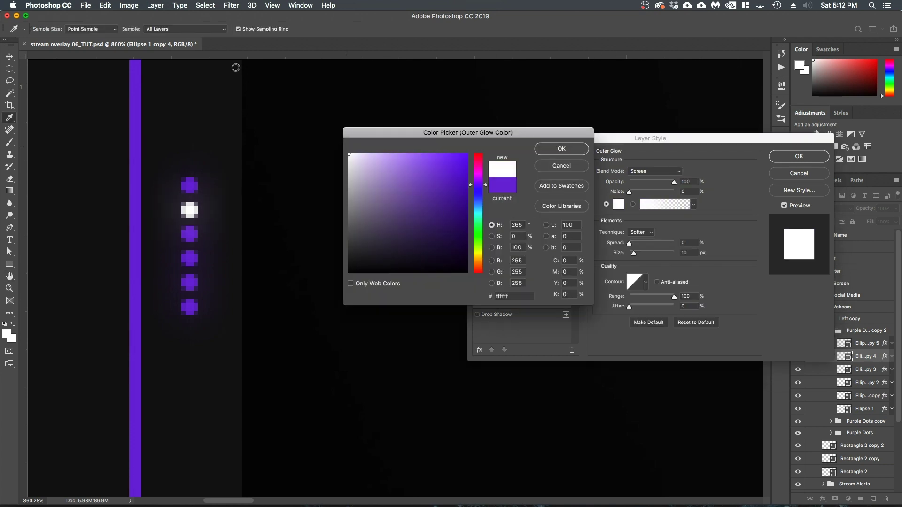
{"action": "left_click", "coordinate": [555, 150]}
{"action": "left_click", "coordinate": [798, 156]}
Step: Copy the second dot's white layer effects onto the fourth and sixth dots of the same row
{"action": "left_click", "coordinate": [797, 382]}
{"action": "left_click", "coordinate": [797, 383]}
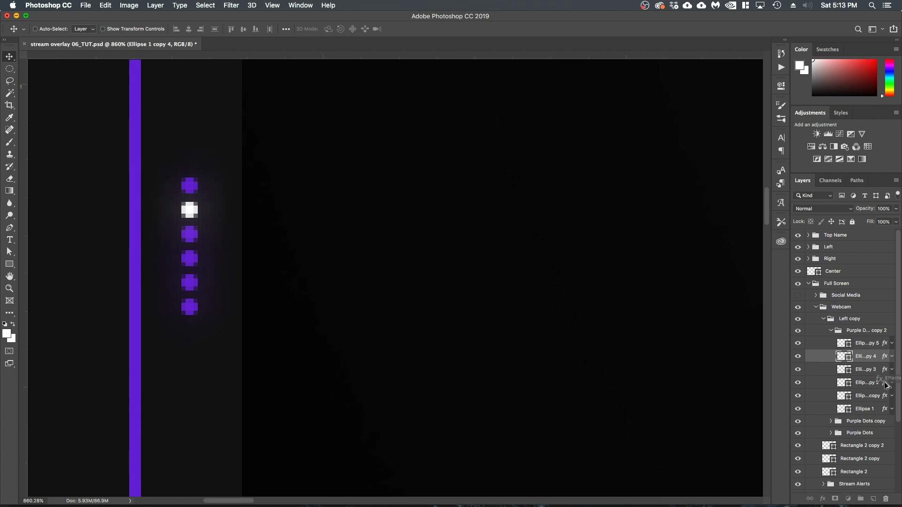
{"action": "left_click_drag", "start_coordinate": [885, 388], "coordinate": [885, 388]}
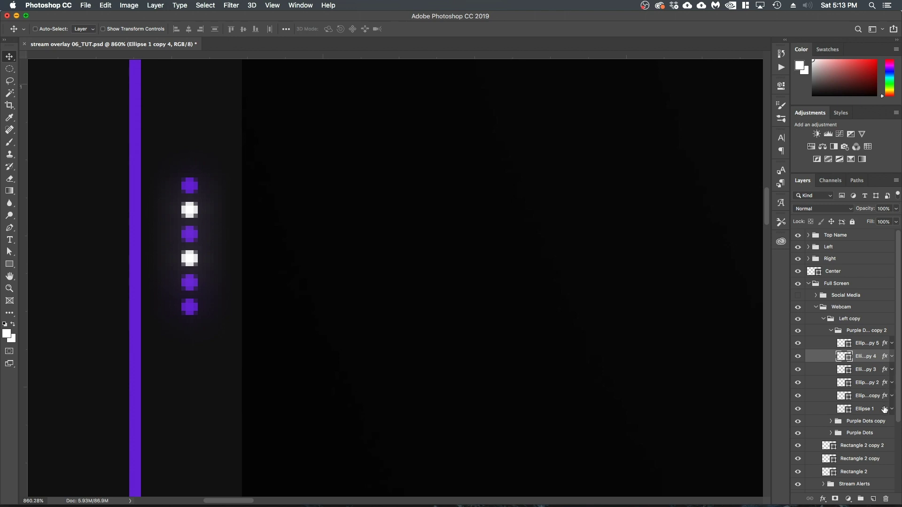
{"action": "left_click", "coordinate": [798, 408]}
{"action": "left_click", "coordinate": [797, 408]}
{"action": "left_click", "coordinate": [797, 408]}
{"action": "scroll", "coordinate": [423, 291], "scroll_direction": "down", "scroll_amount": 5}
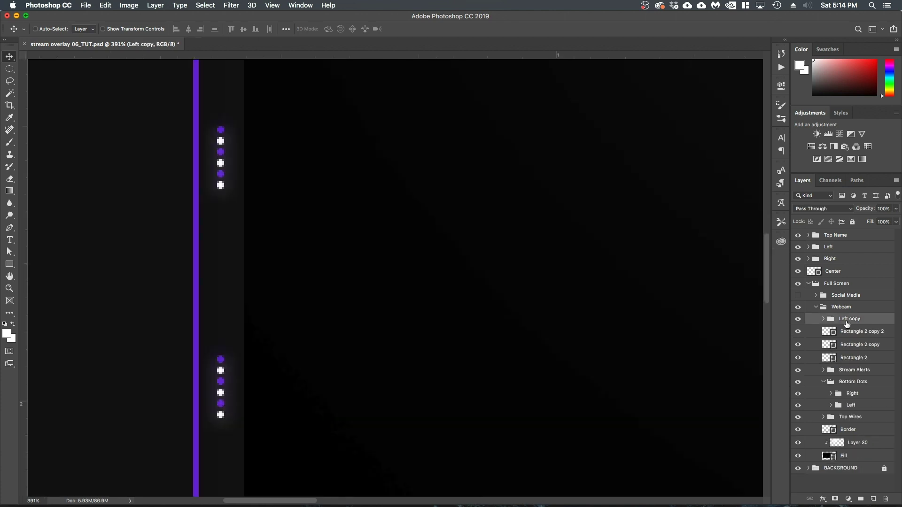
Step: Rename the Left copy group of vertical dot rows as Left Lights and save the document
{"action": "double_click", "coordinate": [847, 320]}
{"action": "key", "text": "Right"}
{"action": "key", "text": "BackSpace"}
{"action": "key", "text": "BackSpace"}
{"action": "key", "text": "BackSpace"}
{"action": "key", "text": "BackSpace"}
{"action": "key", "text": "BackSpace"}
{"action": "key", "text": "BackSpace"}
{"action": "key", "text": "BackSpace"}
{"action": "key", "text": "Return"}
{"action": "key", "text": "super+0"}
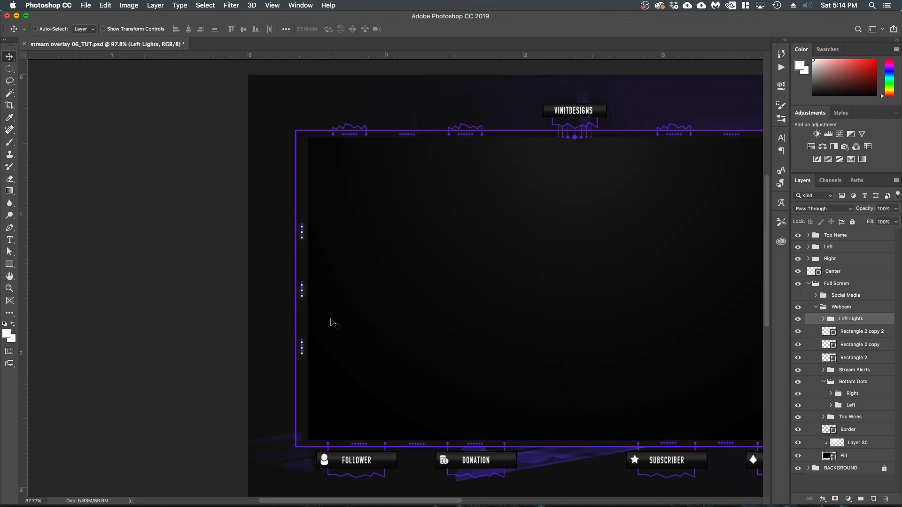
{"action": "key", "text": "super+s"}
Step: Duplicate the Follower label's two connector line shapes and their two end dots, and group the copies
{"action": "left_click_drag", "start_coordinate": [367, 292], "coordinate": [240, 262]}
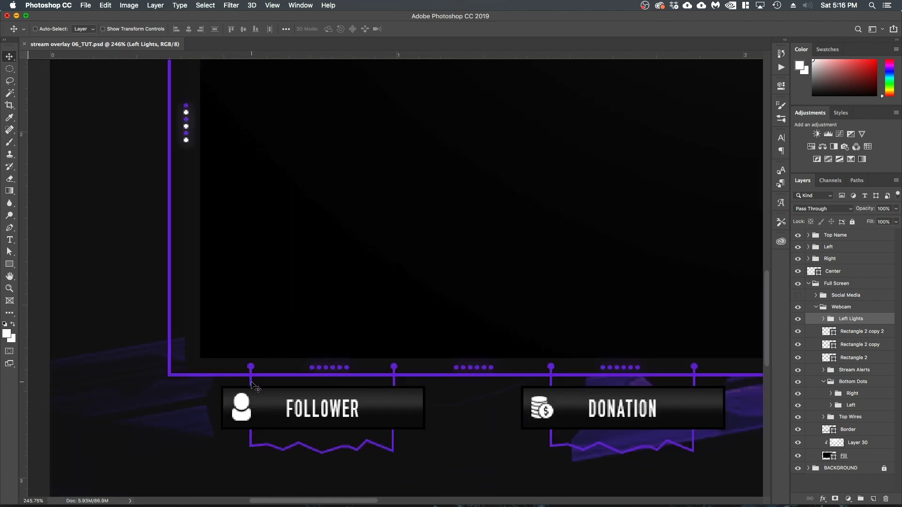
{"action": "left_click", "coordinate": [253, 375], "text": "super"}
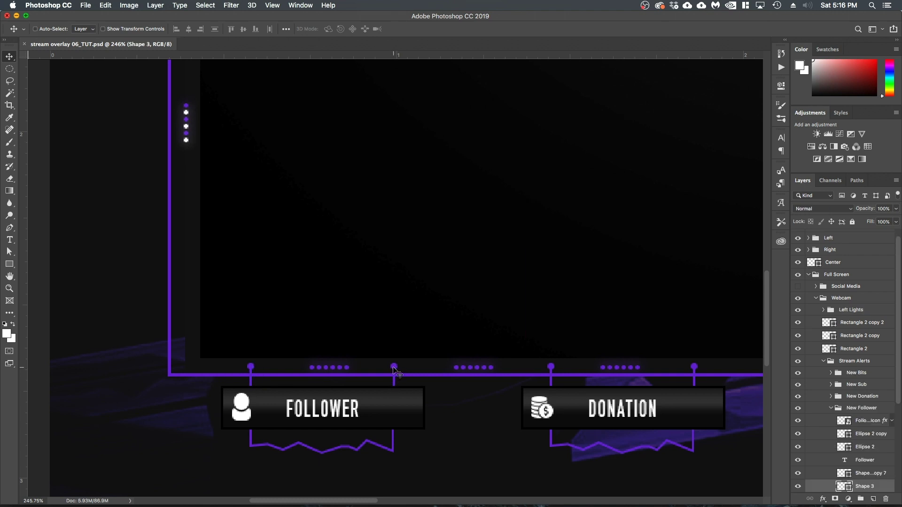
{"action": "scroll", "coordinate": [885, 450], "scroll_direction": "down", "scroll_amount": 2}
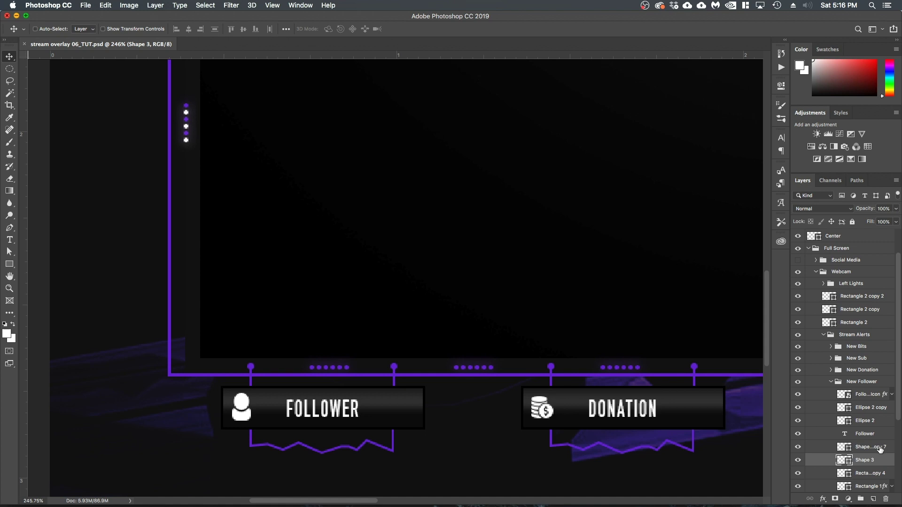
{"action": "left_click", "coordinate": [864, 448]}
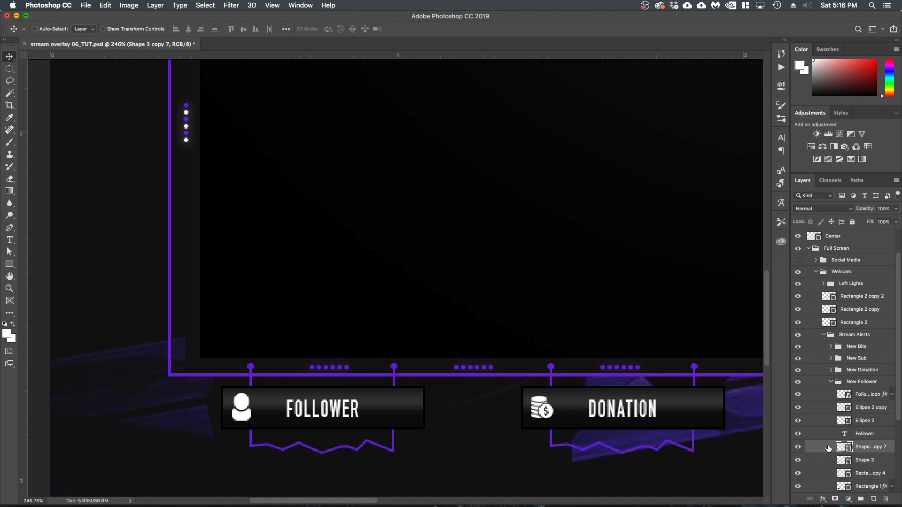
{"action": "left_click", "coordinate": [855, 465], "text": "super"}
{"action": "left_click", "coordinate": [860, 408], "text": "super"}
{"action": "left_click", "coordinate": [860, 420], "text": "super"}
{"action": "key", "text": "super+j"}
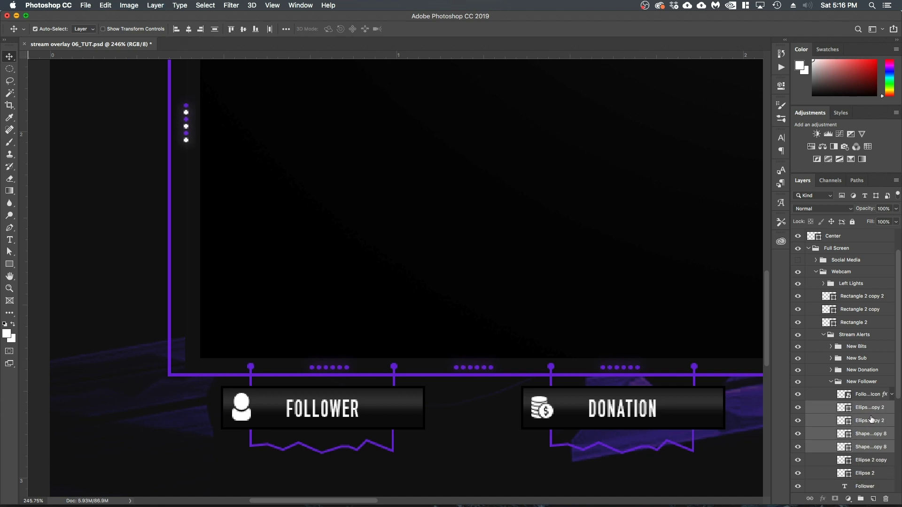
{"action": "key", "text": "super+g"}
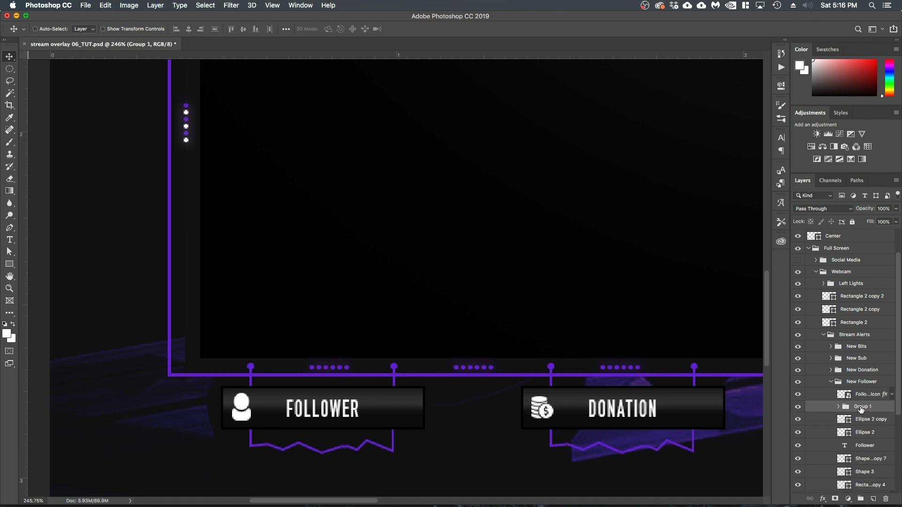
Step: Move the new connector group to the top of the Webcam group and rename it Left Connectors
{"action": "left_click_drag", "start_coordinate": [861, 410], "coordinate": [857, 278]}
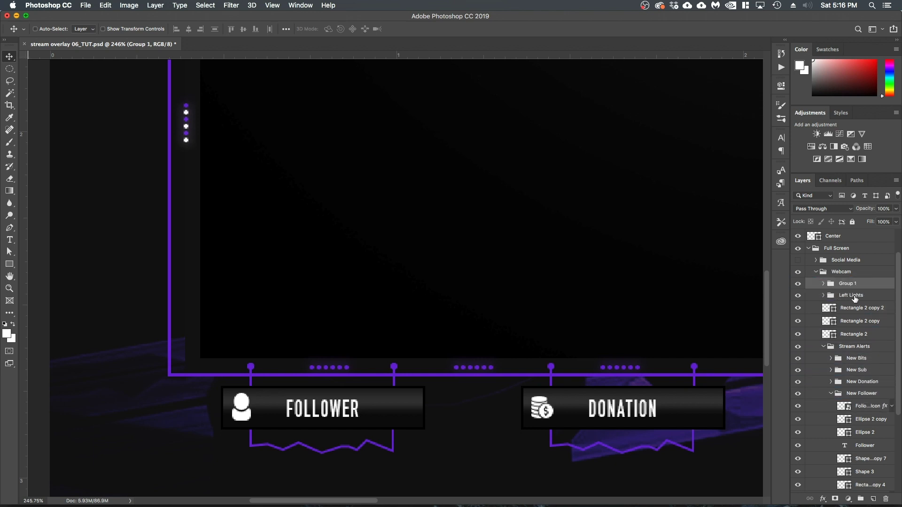
{"action": "double_click", "coordinate": [847, 284]}
{"action": "type", "text": "Left Connectors"}
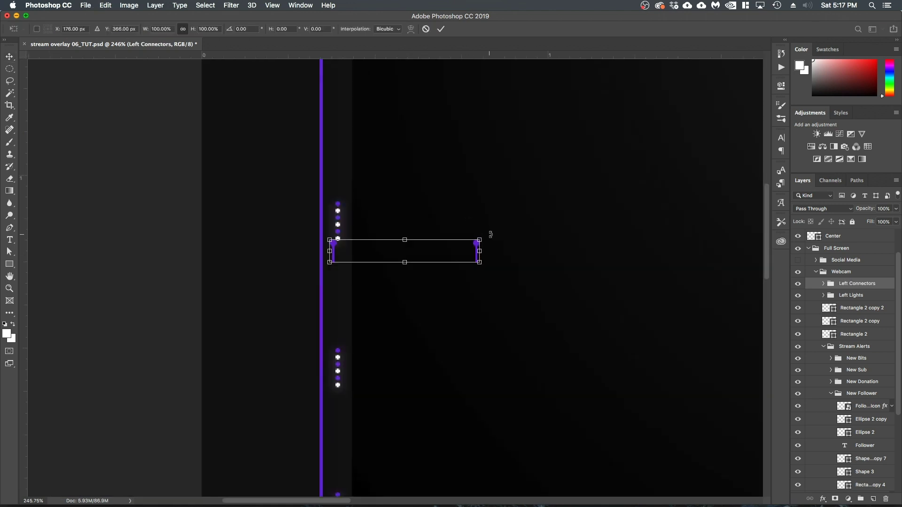
Step: Rotate the Left Connectors group a quarter turn and attach it to the left purple line around the uppermost dot row
{"action": "left_click_drag", "start_coordinate": [490, 235], "coordinate": [407, 344]}
{"action": "left_click_drag", "start_coordinate": [410, 231], "coordinate": [341, 201]}
{"action": "key", "text": "Return"}
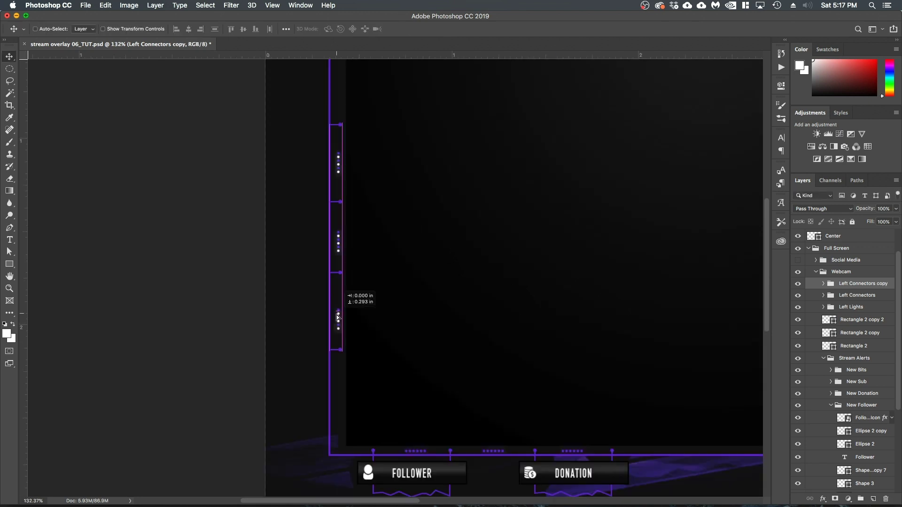
Step: Place a copy of the Left Connectors group lower on the left purple line, around the lowest dot row
{"action": "left_click_drag", "start_coordinate": [336, 315], "coordinate": [337, 322]}
{"action": "left_click_drag", "start_coordinate": [337, 324], "coordinate": [337, 324]}
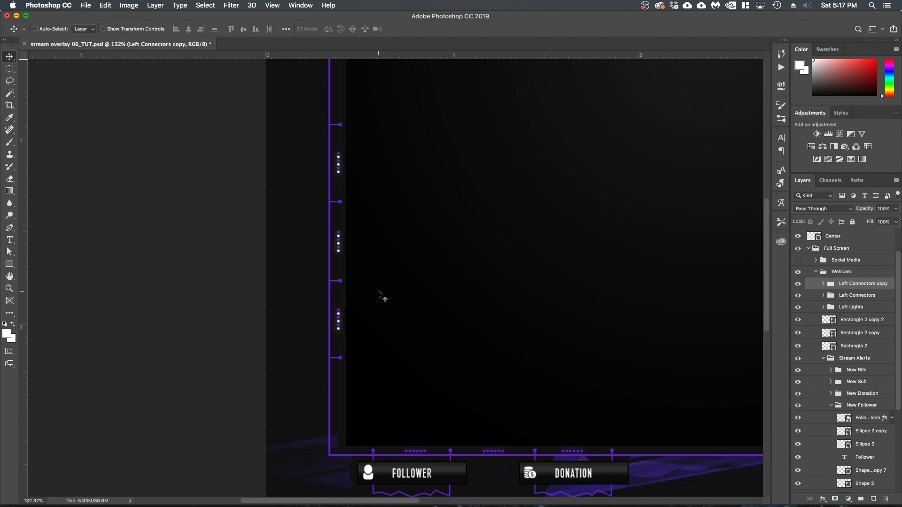
{"action": "scroll", "coordinate": [378, 296], "scroll_direction": "down", "scroll_amount": 5}
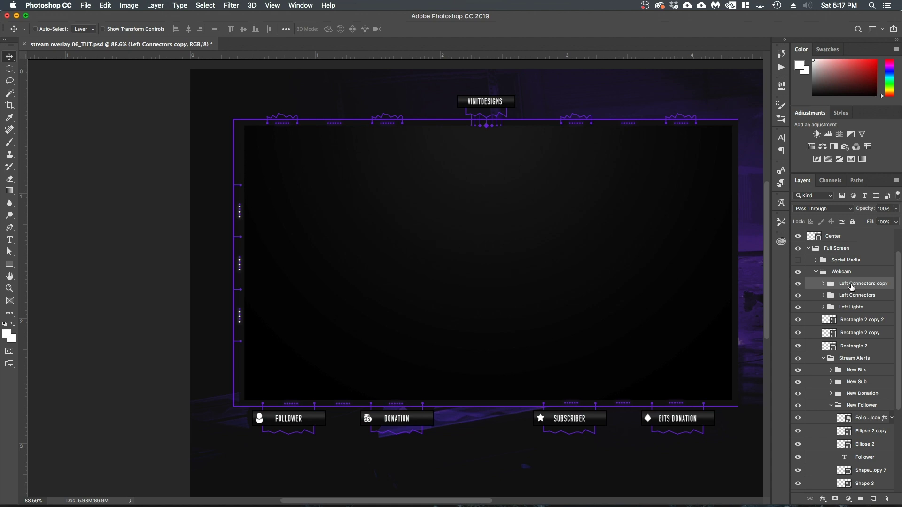
Step: Rename Rectangle 2, Rectangle 2 copy and Rectangle 2 copy 2 as Left Border, Top Border and Bottom Border
{"action": "left_click", "coordinate": [848, 312], "text": "shift"}
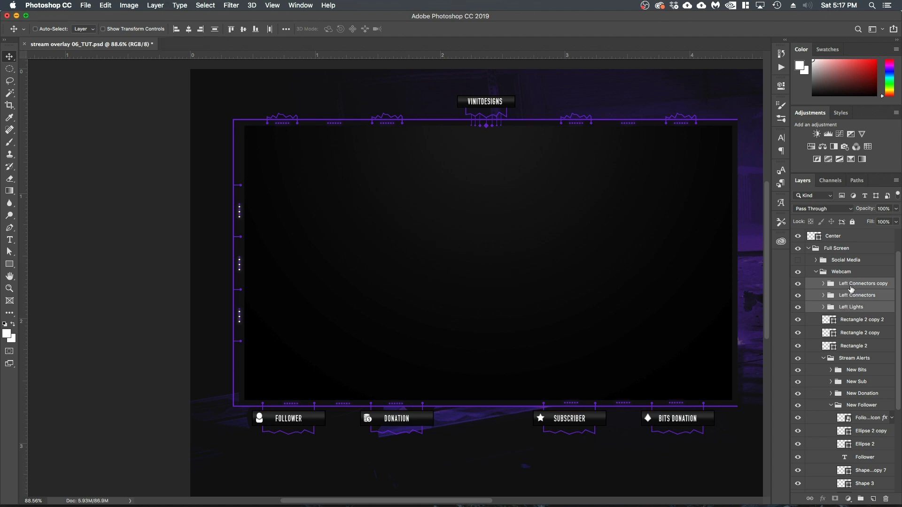
{"action": "left_click", "coordinate": [798, 346]}
{"action": "double_click", "coordinate": [854, 346]}
{"action": "type", "text": "Left "}
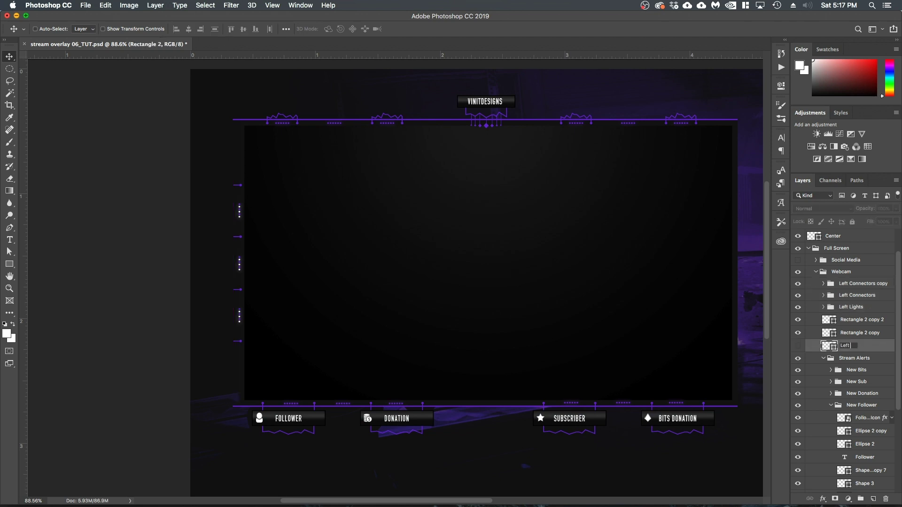
{"action": "type", "text": "Border"}
{"action": "key", "text": "shift+Tab"}
{"action": "type", "text": "Top"}
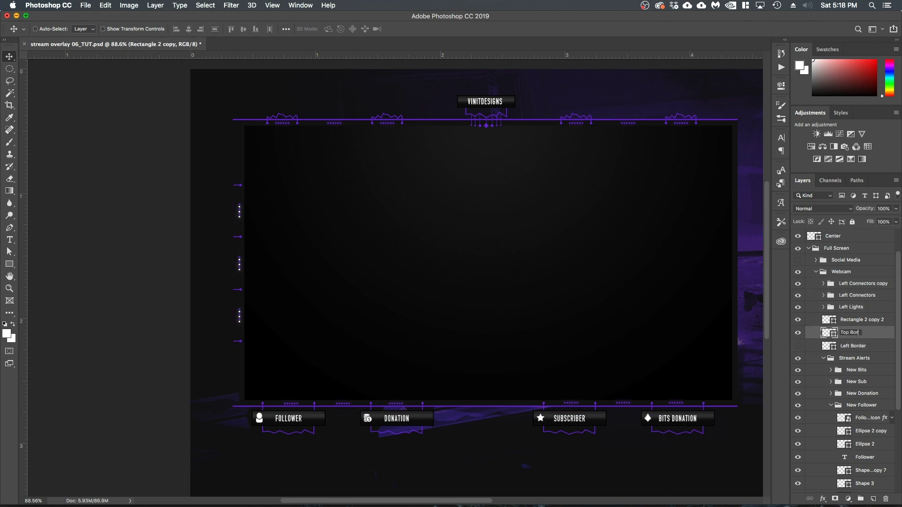
{"action": "key", "text": "shift+Tab"}
{"action": "type", "text": "Bottom Border"}
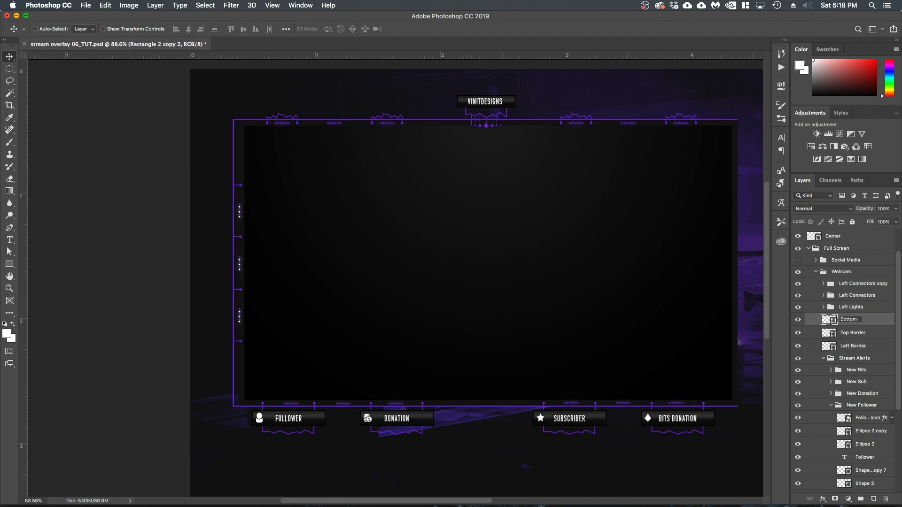
{"action": "key", "text": "Return"}
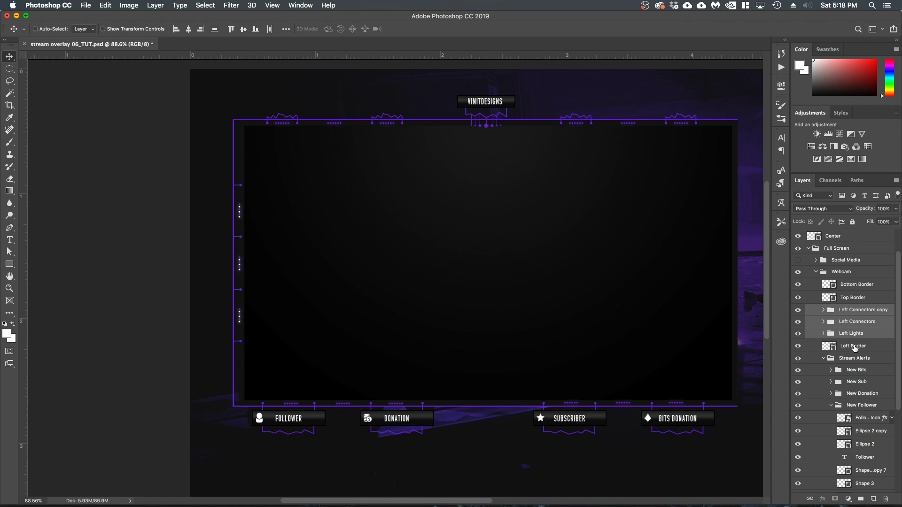
Step: Duplicate the Left Border with its connectors and lights, and move the copies across to the webcam area's right side
{"action": "left_click", "coordinate": [851, 346]}
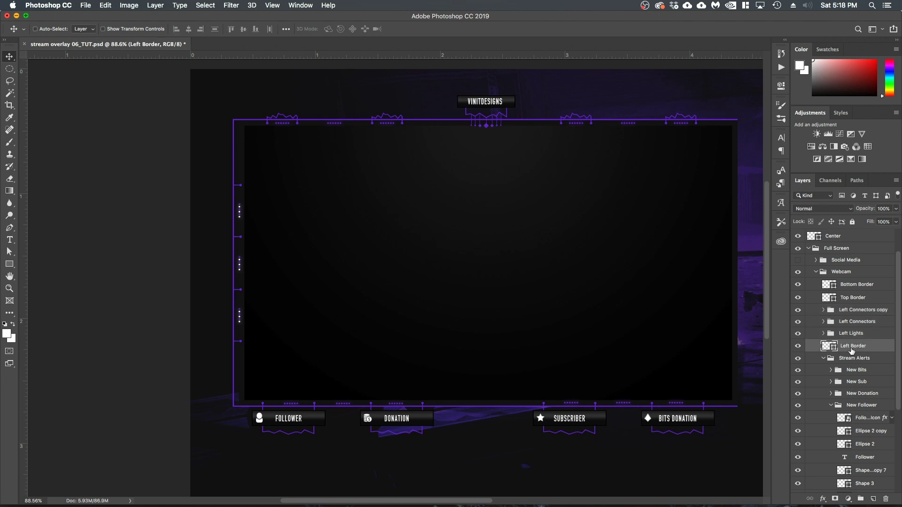
{"action": "left_click", "coordinate": [852, 312], "text": "shift"}
{"action": "left_click_drag", "start_coordinate": [407, 267], "coordinate": [296, 276]}
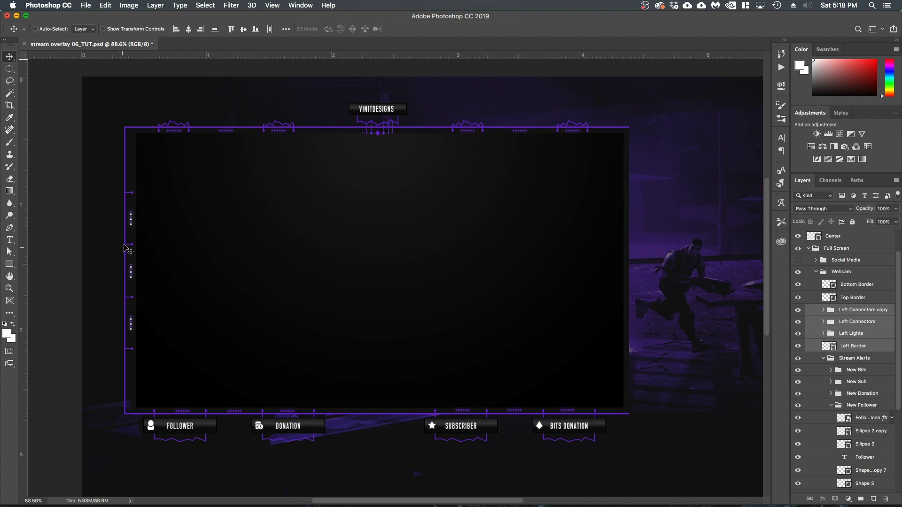
{"action": "left_click_drag", "start_coordinate": [133, 238], "coordinate": [611, 247]}
{"action": "scroll", "coordinate": [587, 254], "scroll_direction": "right", "scroll_amount": 5}
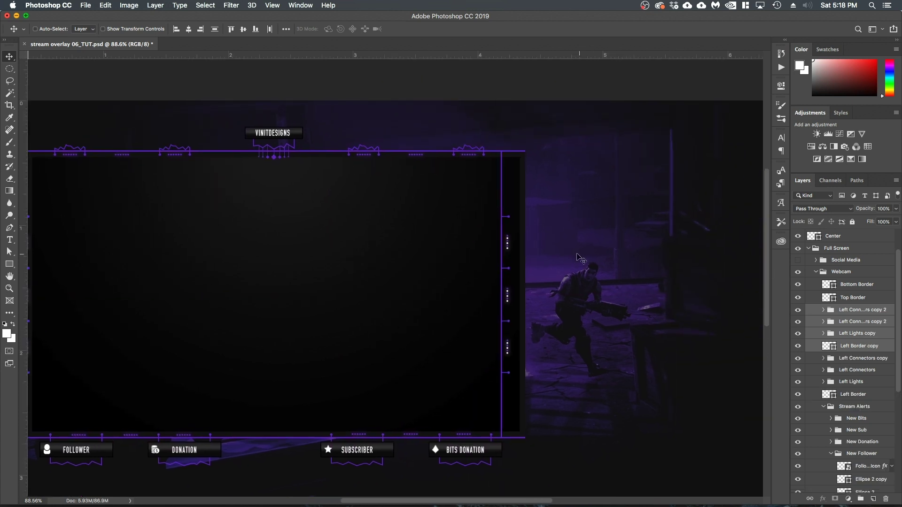
Step: Flip the copied border, connectors and lights horizontally and align them with the webcam frame's right edge
{"action": "key", "text": "super+t"}
{"action": "right_click", "coordinate": [510, 295]}
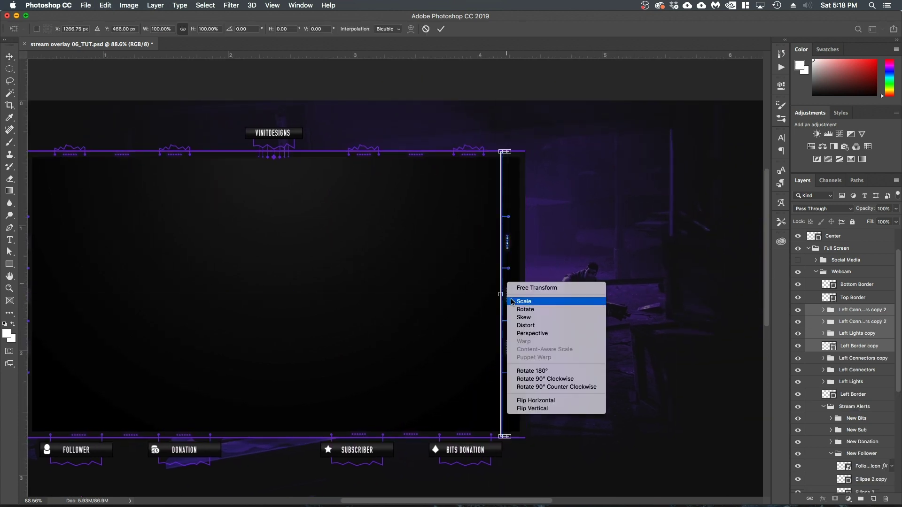
{"action": "left_click", "coordinate": [556, 402]}
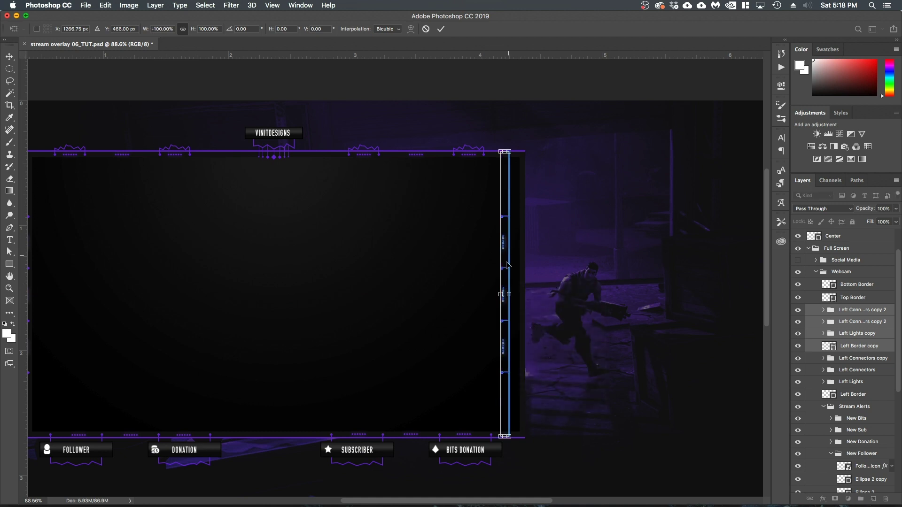
{"action": "scroll", "coordinate": [503, 243], "scroll_direction": "up", "scroll_amount": 5}
{"action": "left_click_drag", "start_coordinate": [498, 232], "coordinate": [567, 241]}
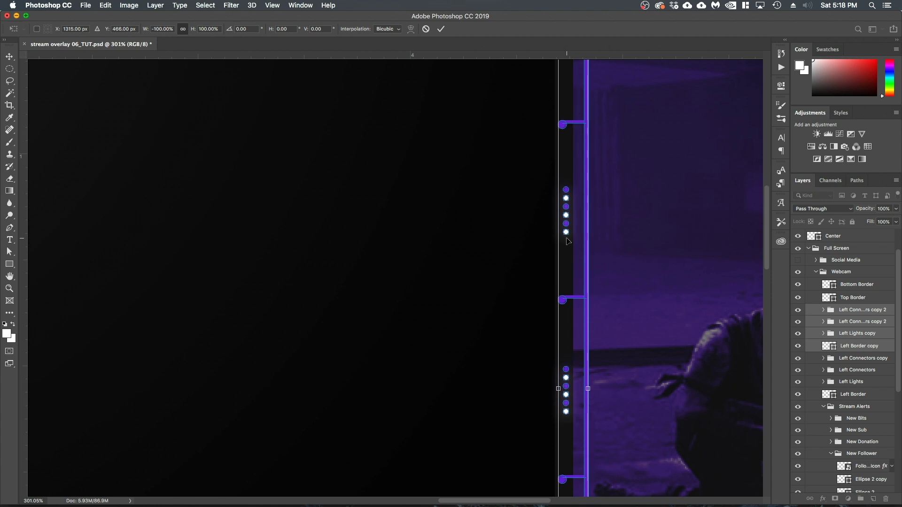
{"action": "scroll", "coordinate": [592, 245], "scroll_direction": "up", "scroll_amount": 1}
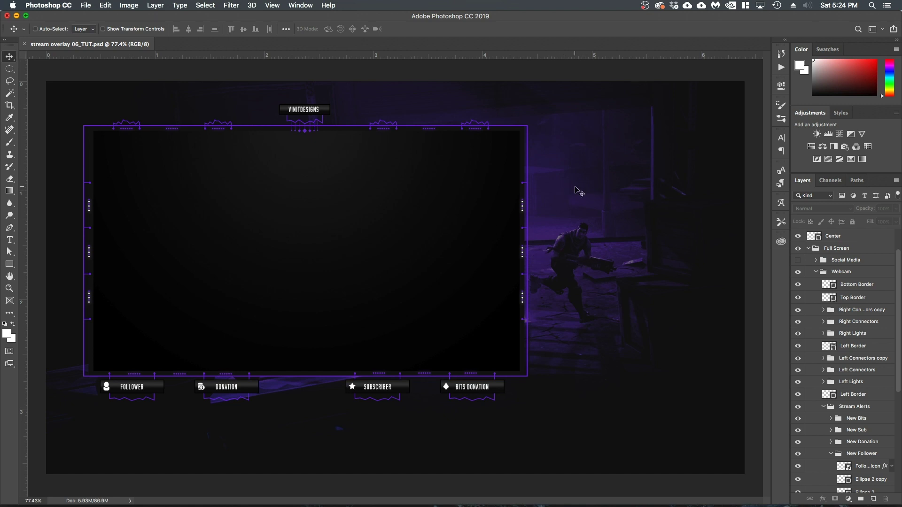
Step: Review the complete design in stream overlay 06.psd for reference, and return to stream overlay 06_TUT.psd
{"action": "left_click_drag", "start_coordinate": [0, 70], "coordinate": [556, 84]}
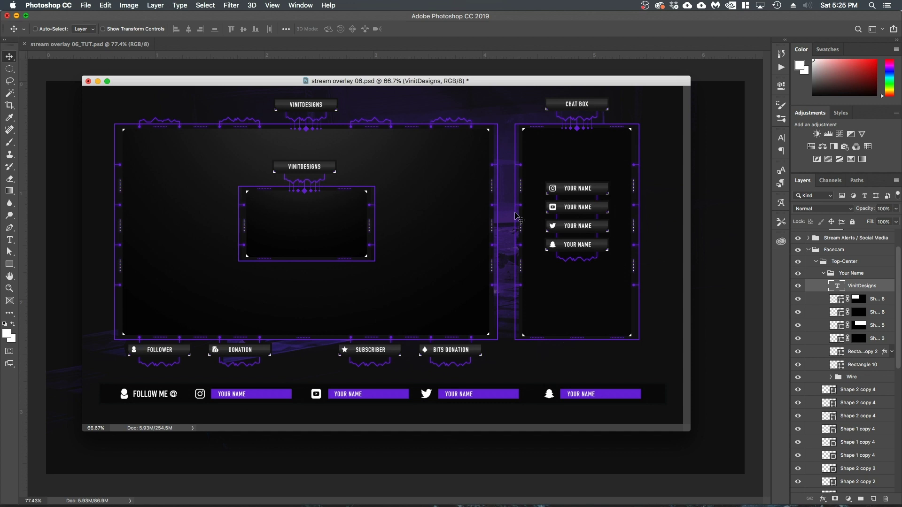
{"action": "left_click_drag", "start_coordinate": [417, 80], "coordinate": [0, 76]}
{"action": "left_click", "coordinate": [286, 16]}
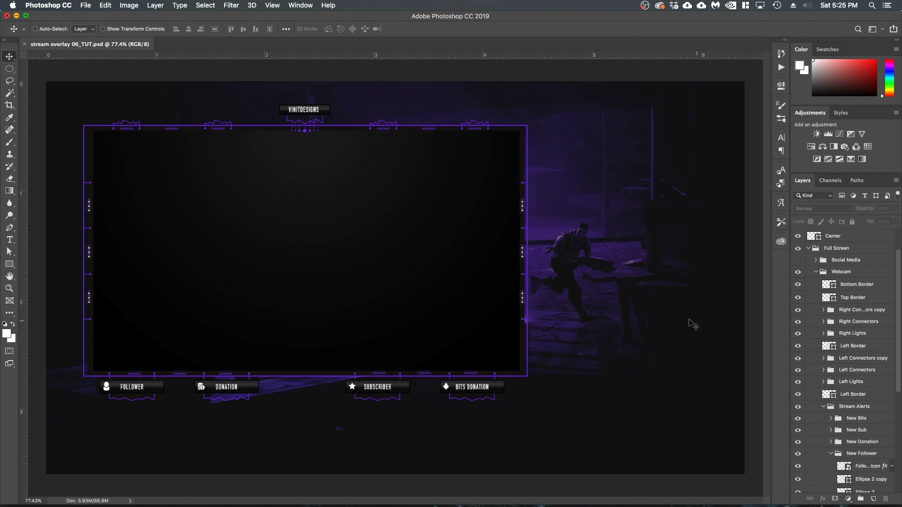
Step: Hide the webcam's Fill layer, and switch the BACKGROUND group off and on to check the overlay's transparent areas
{"action": "scroll", "coordinate": [844, 380], "scroll_direction": "down", "scroll_amount": 8}
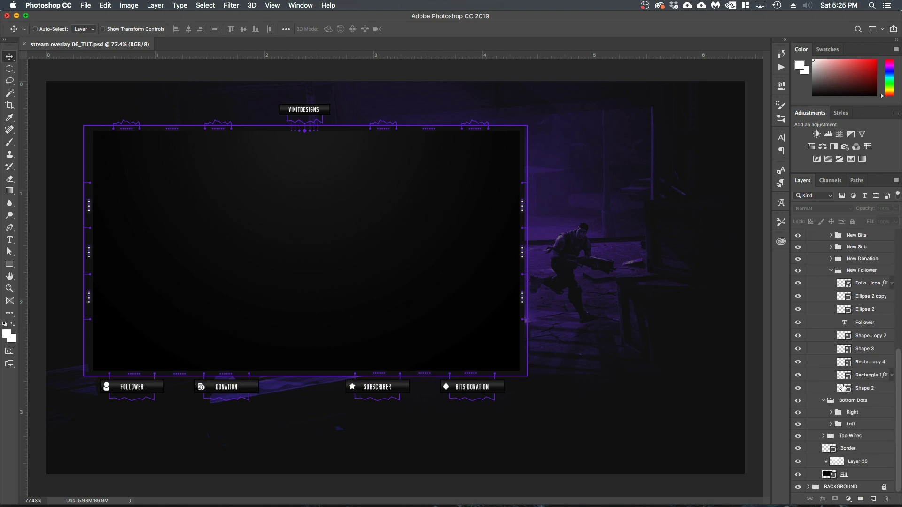
{"action": "left_click", "coordinate": [878, 475]}
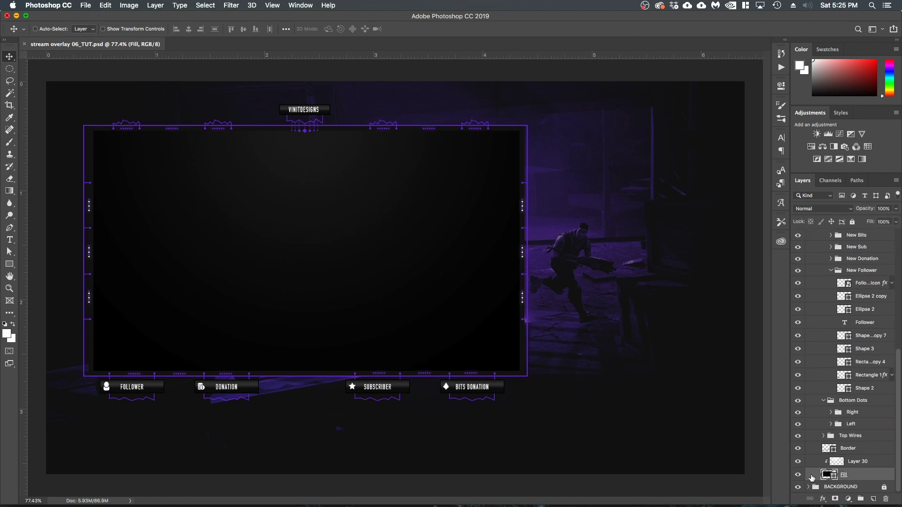
{"action": "left_click", "coordinate": [795, 477]}
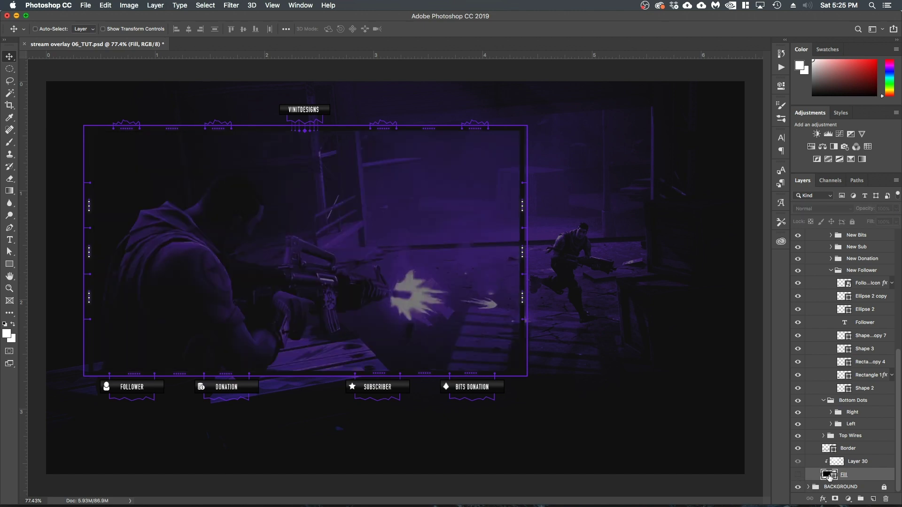
{"action": "left_click", "coordinate": [797, 487]}
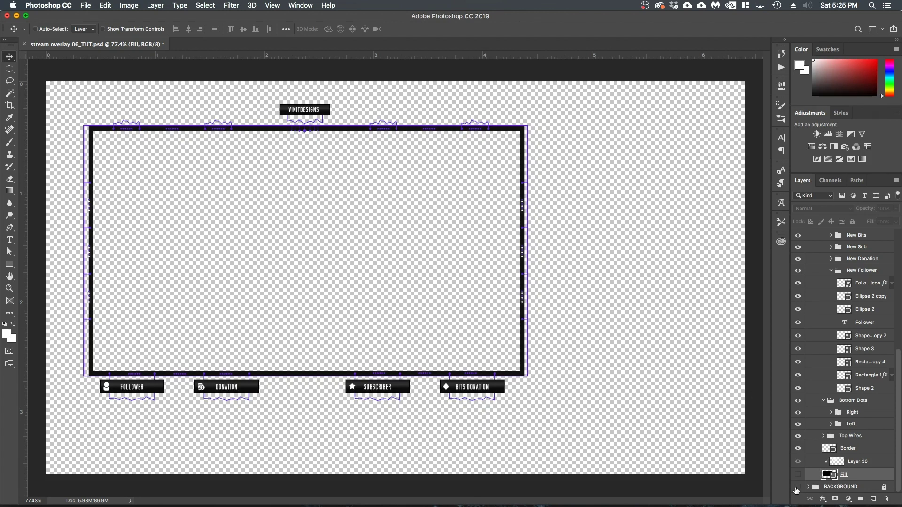
{"action": "left_click", "coordinate": [798, 487]}
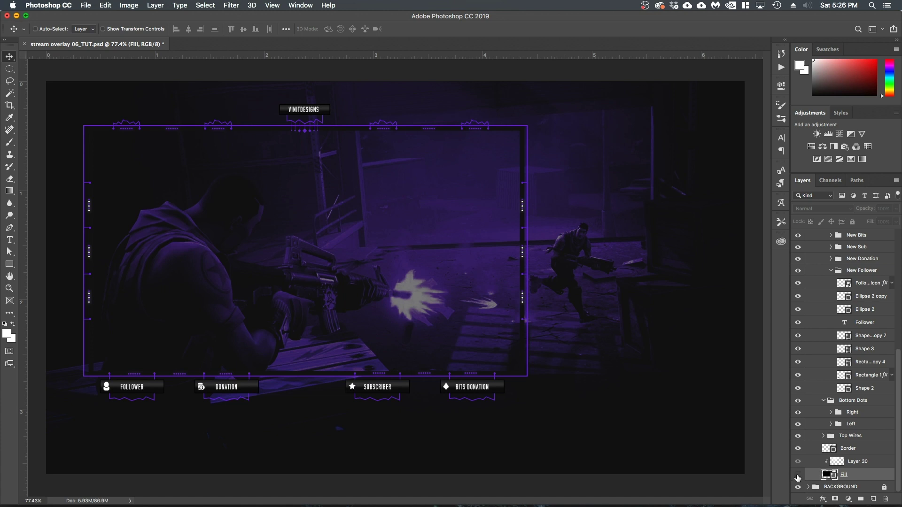
Step: Try to save a flattened copy of the overlay in PNG format as stream overlay 06_TUT.png
{"action": "left_click", "coordinate": [87, 5]}
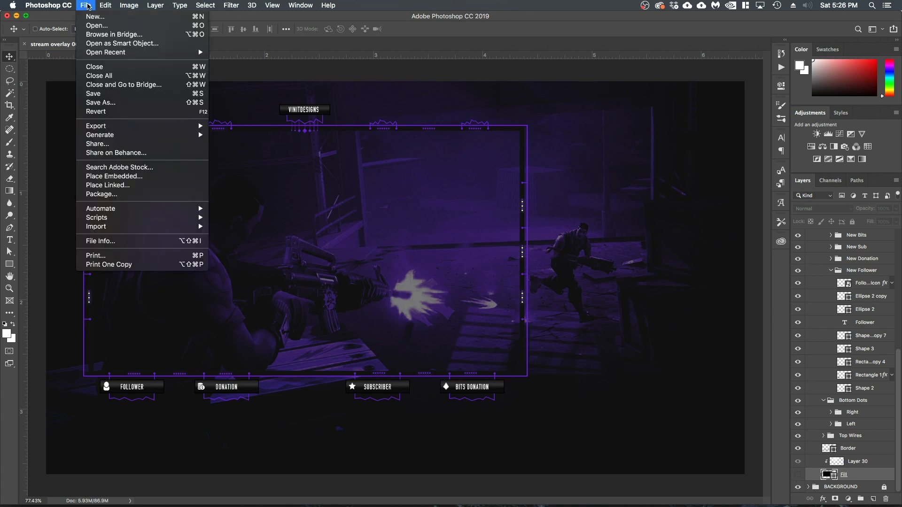
{"action": "mouse_move", "coordinate": [128, 130]}
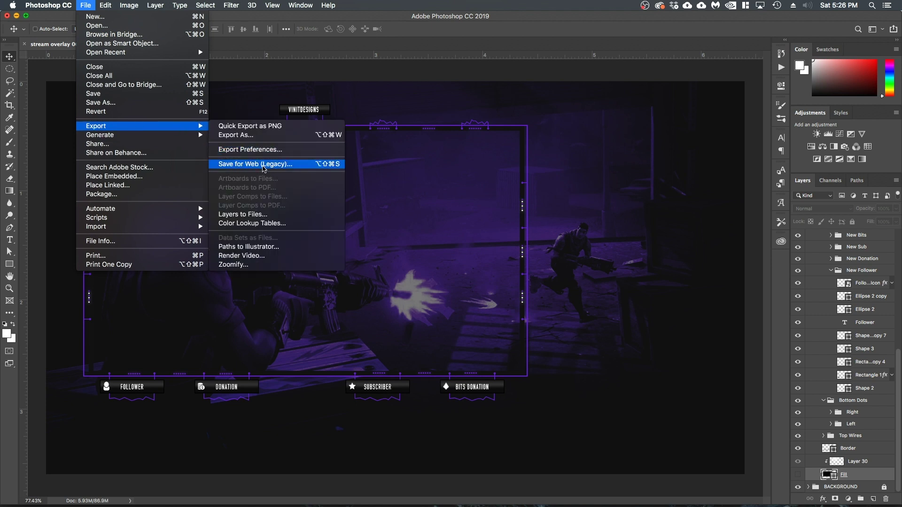
{"action": "left_click", "coordinate": [101, 103]}
{"action": "left_click", "coordinate": [365, 382]}
{"action": "scroll", "coordinate": [366, 408], "scroll_direction": "down", "scroll_amount": 2}
{"action": "left_click", "coordinate": [361, 447]}
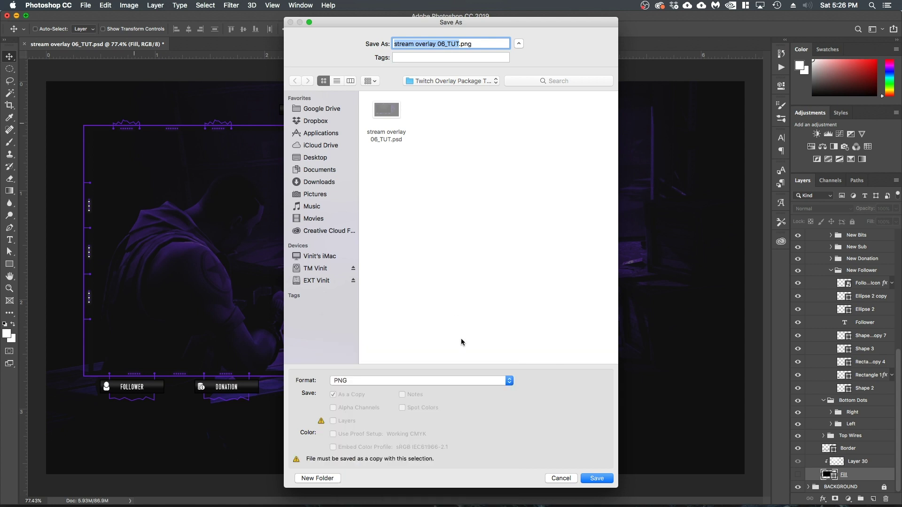
{"action": "left_click", "coordinate": [457, 44]}
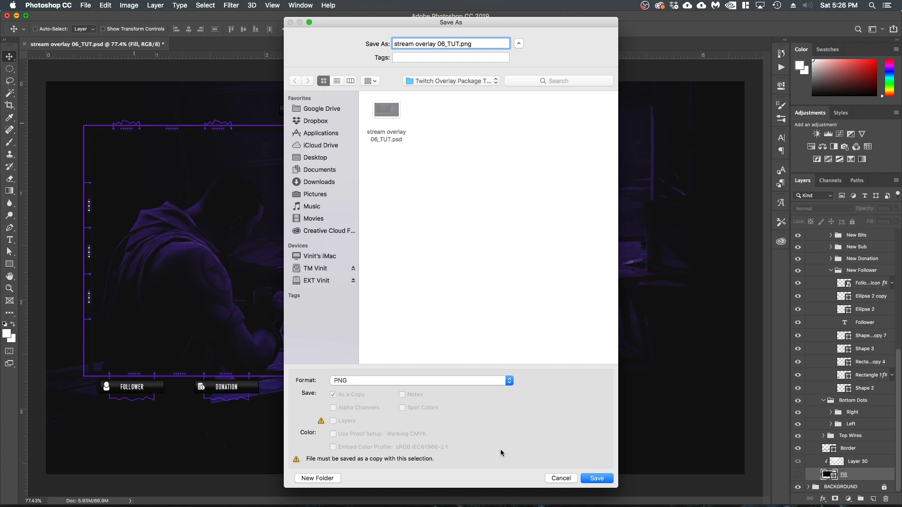
{"action": "key", "text": "Return"}
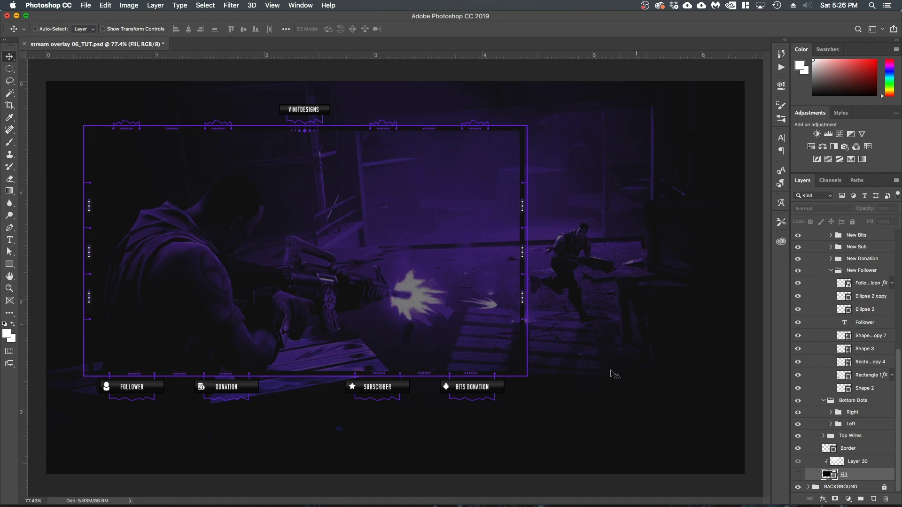
Step: Hide the BACKGROUND group to leave only the overlay elements on transparency, and check against the stream overlay 06.psd reference
{"action": "left_click", "coordinate": [798, 487]}
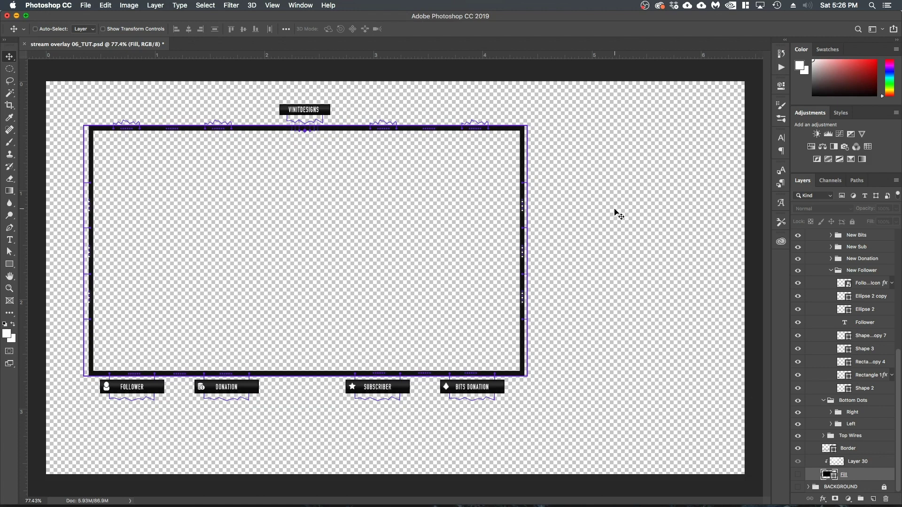
{"action": "left_click_drag", "start_coordinate": [555, 1], "coordinate": [484, 108]}
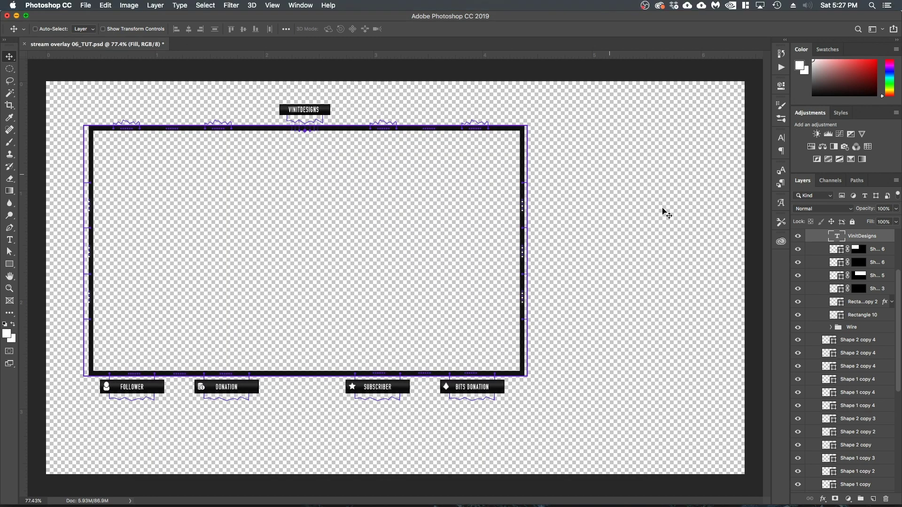
{"action": "scroll", "coordinate": [801, 491], "scroll_direction": "down", "scroll_amount": 1}
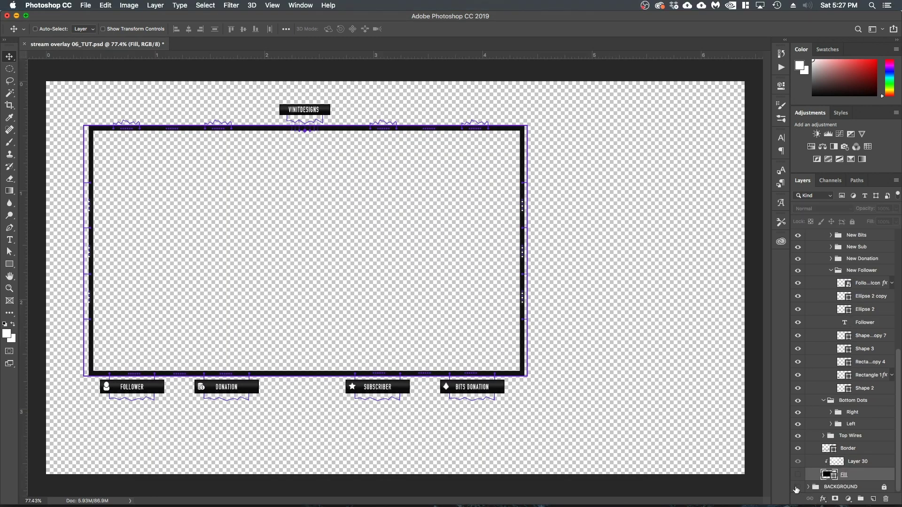
{"action": "left_click", "coordinate": [797, 488]}
{"action": "left_click", "coordinate": [85, 6]}
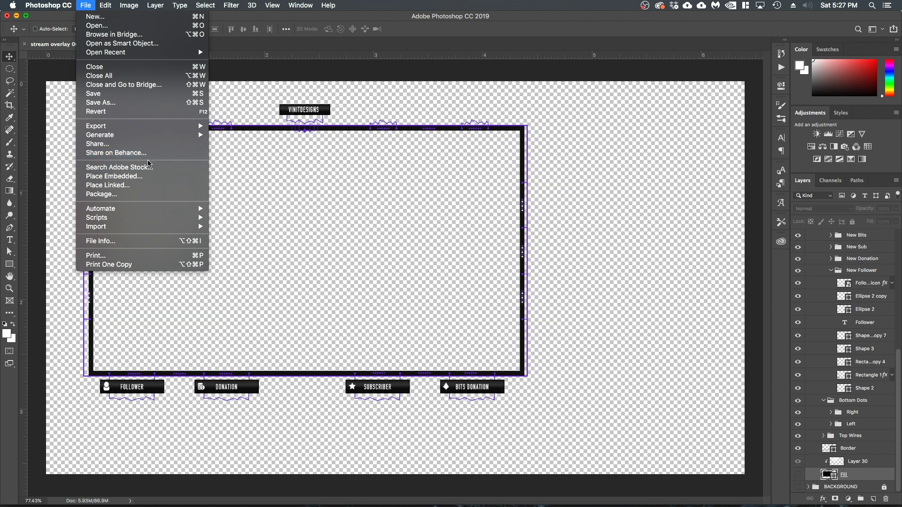
{"action": "mouse_move", "coordinate": [115, 129]}
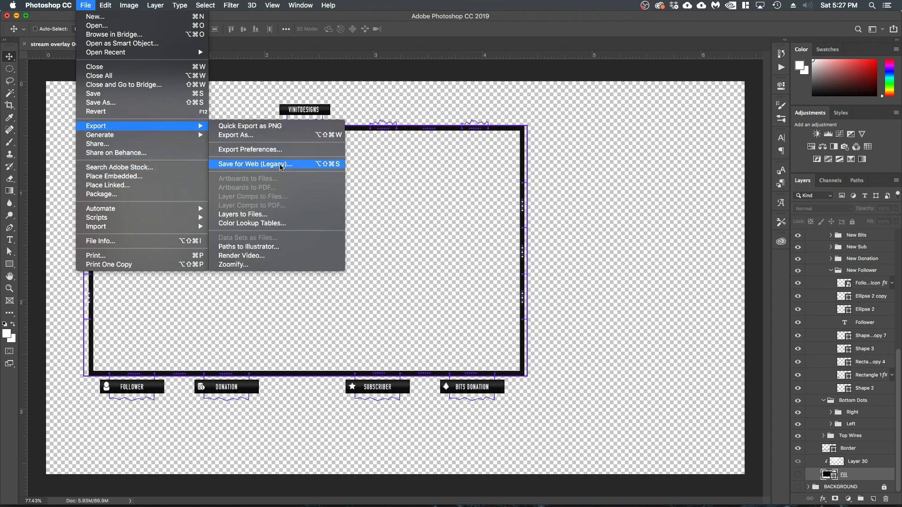
{"action": "left_click", "coordinate": [145, 102]}
{"action": "left_click", "coordinate": [373, 380]}
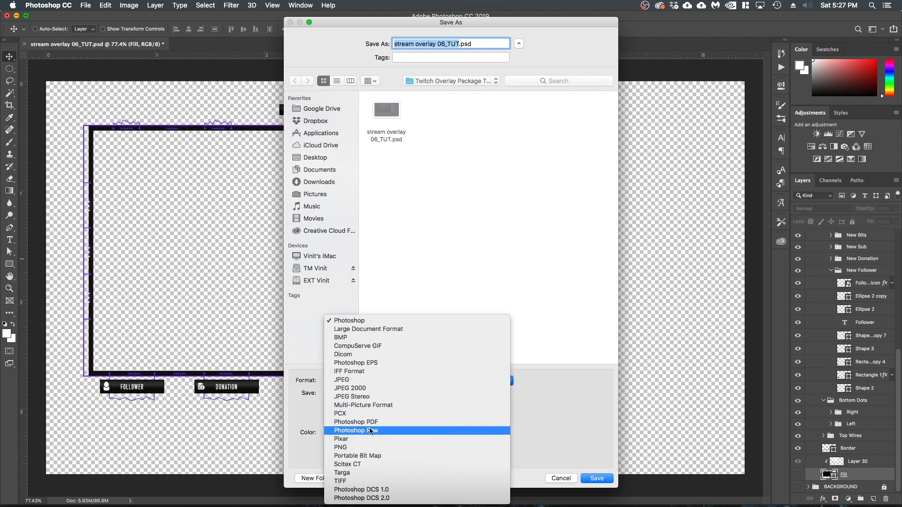
{"action": "left_click", "coordinate": [360, 448]}
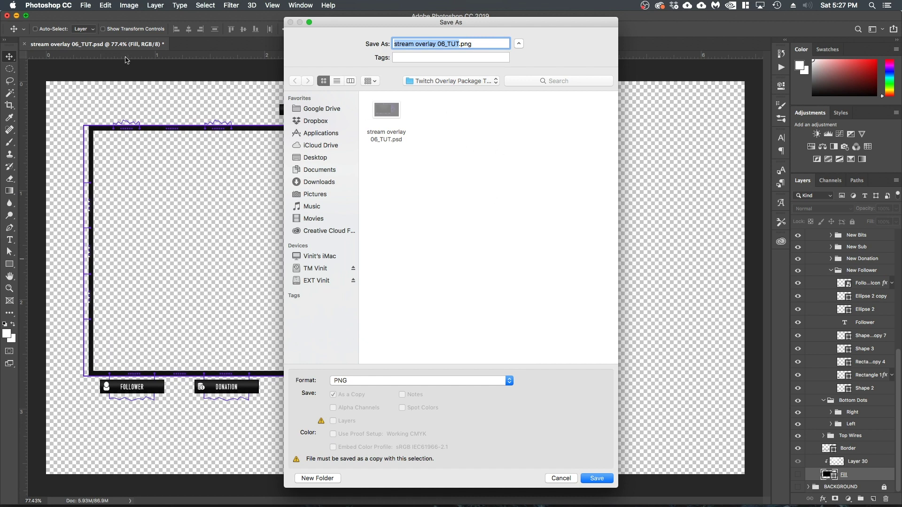
{"action": "left_click", "coordinate": [564, 480]}
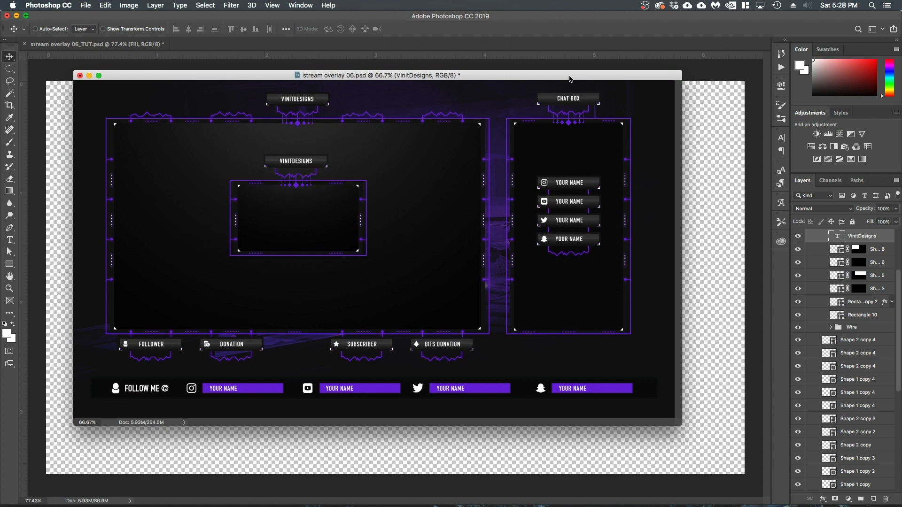
Step: Review the finished reference design in stream overlay 06.psd, placing its window over the overlay document
{"action": "left_click_drag", "start_coordinate": [569, 79], "coordinate": [566, 96]}
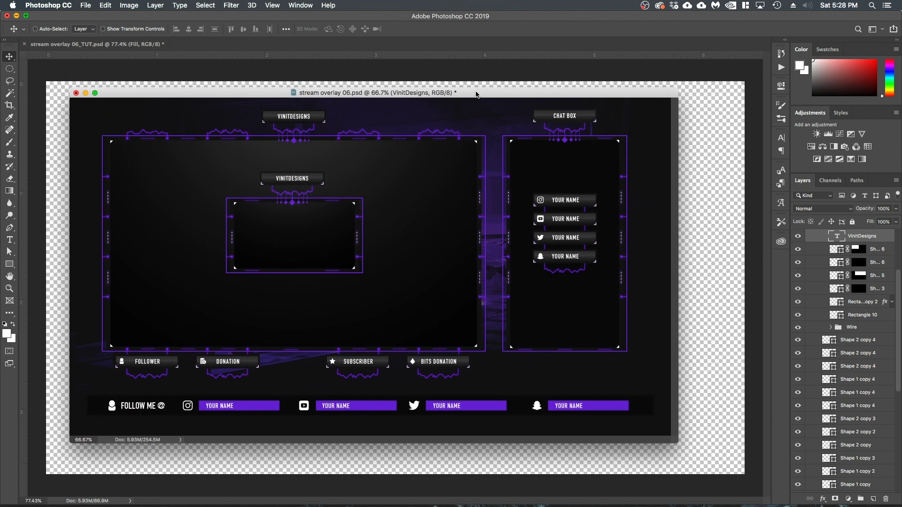